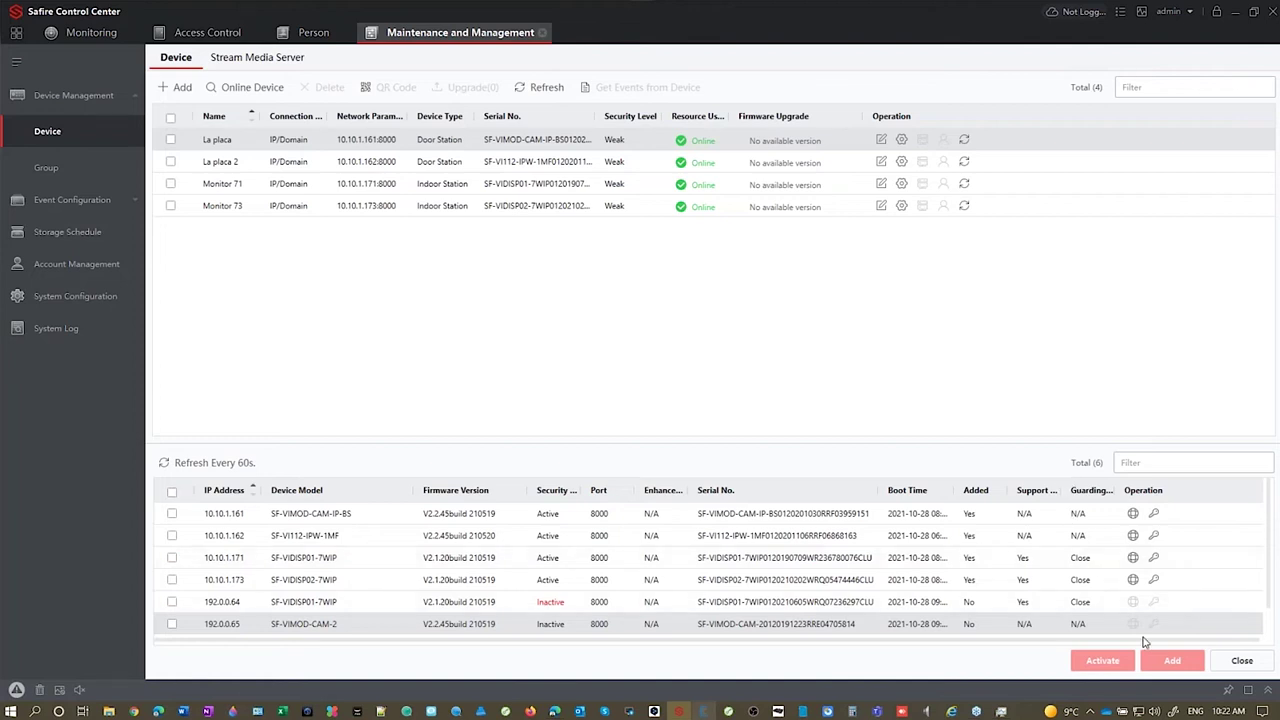
Step: View the device list with La placa, La placa 2, Monitor 71 and Monitor 73 online
{"action": "mouse_move", "coordinate": [976, 706]}
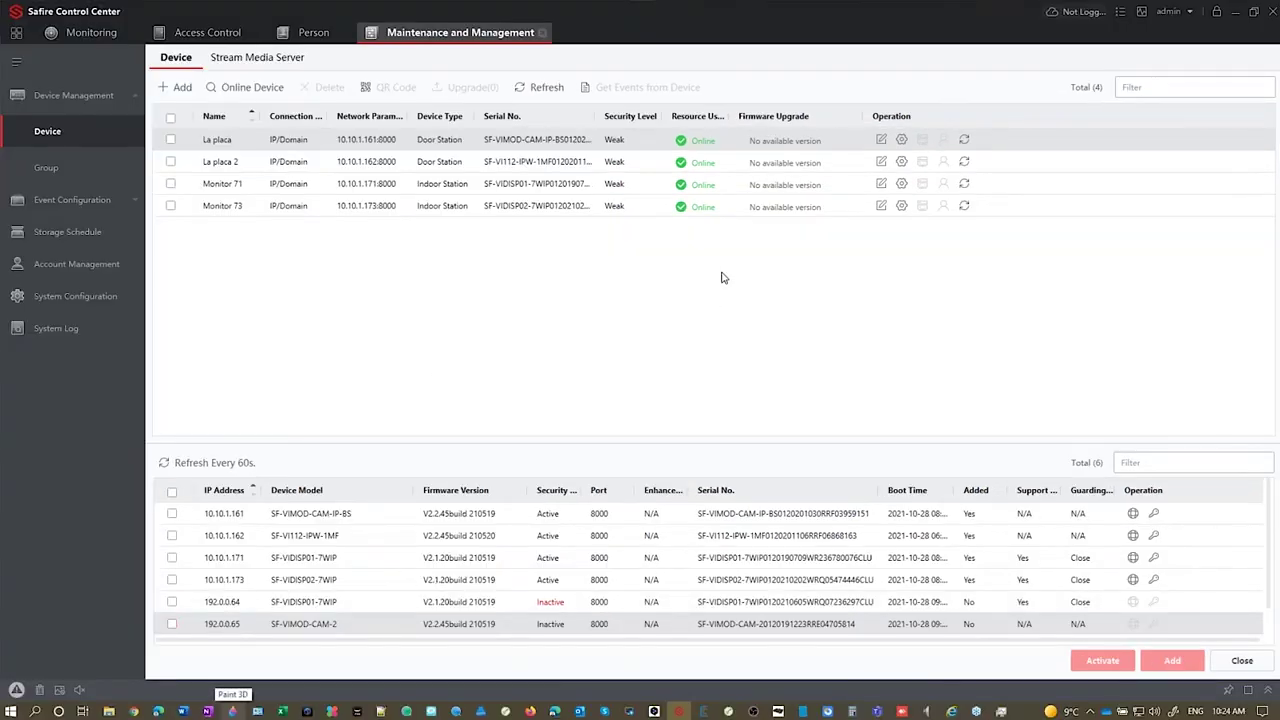
Step: Open La placa's intercom Device Management list of indoor stations 71 and 73, widening the window
{"action": "left_click", "coordinate": [900, 140]}
{"action": "left_click", "coordinate": [258, 464]}
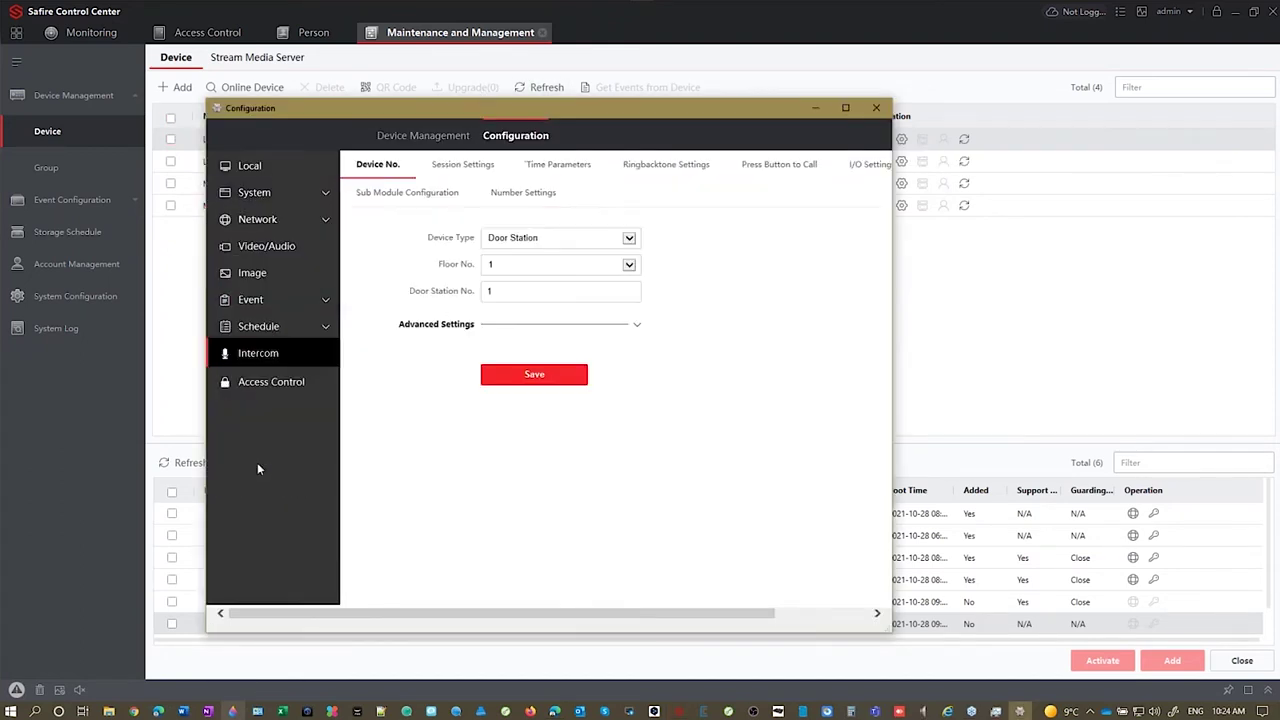
{"action": "left_click", "coordinate": [423, 137]}
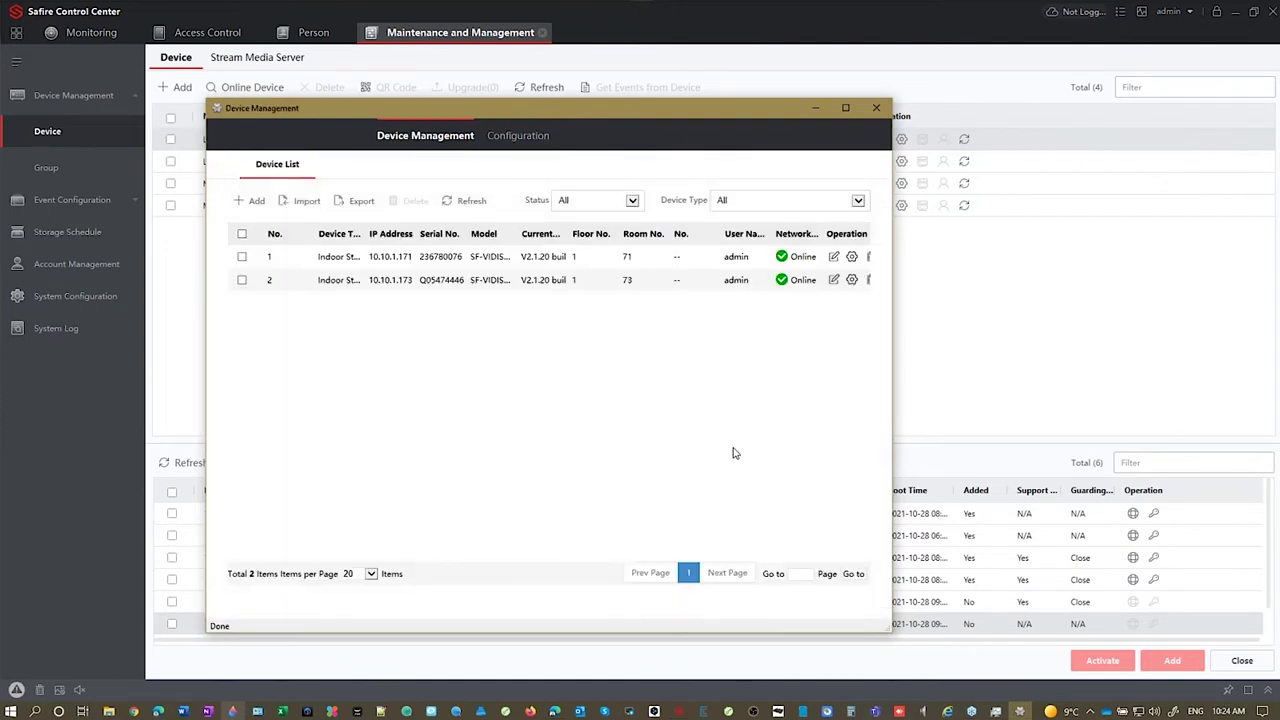
{"action": "left_click_drag", "start_coordinate": [889, 625], "coordinate": [1067, 626]}
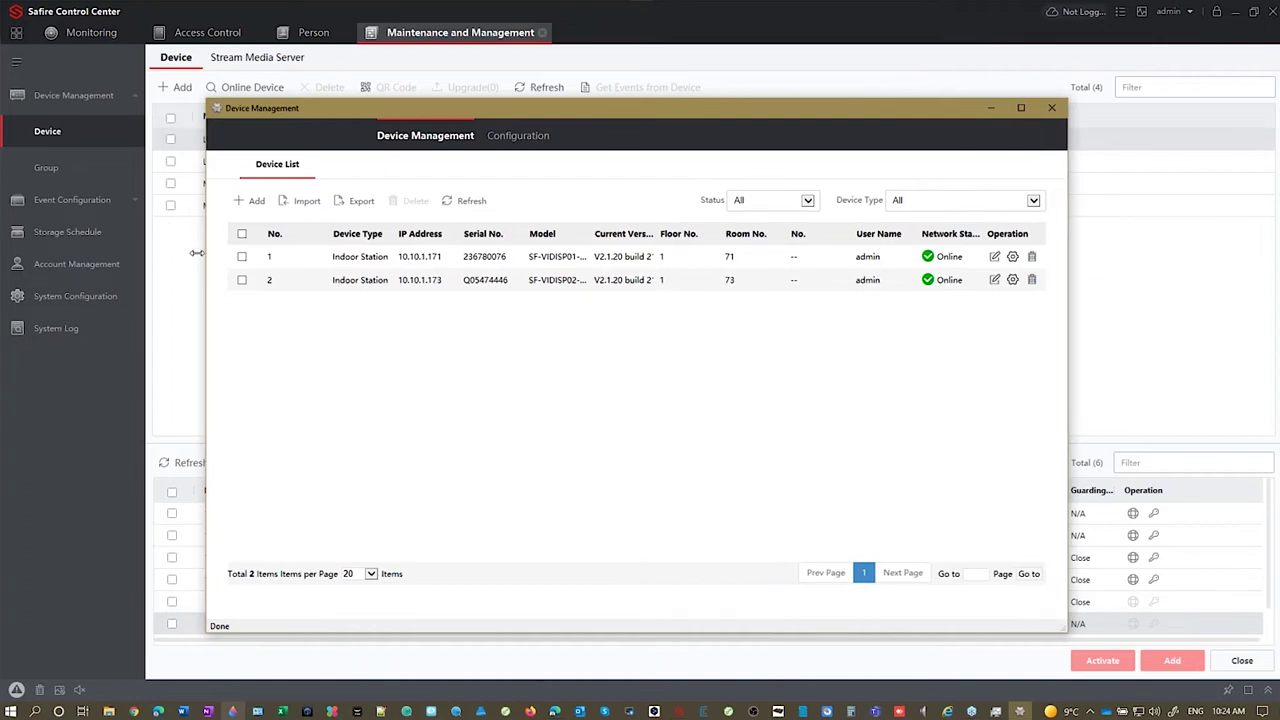
{"action": "left_click_drag", "start_coordinate": [206, 252], "coordinate": [149, 252]}
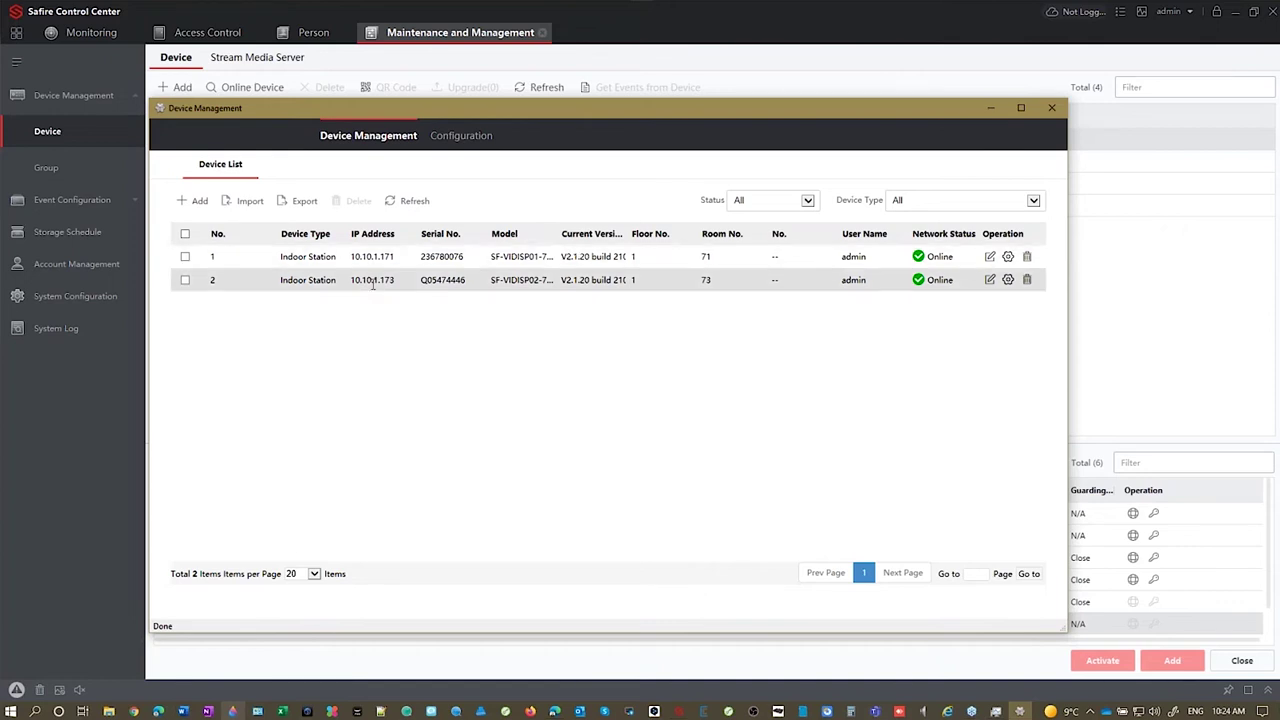
{"action": "left_click", "coordinate": [199, 201]}
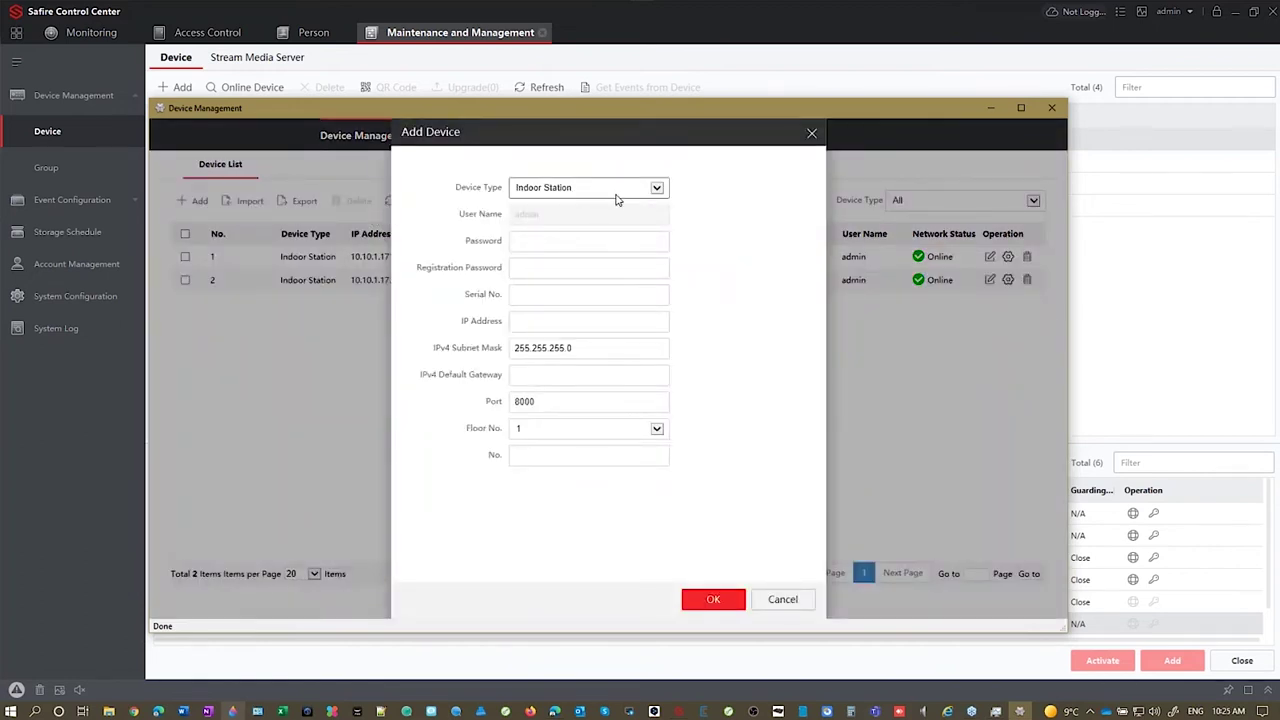
{"action": "left_click", "coordinate": [571, 242]}
{"action": "left_click", "coordinate": [557, 264]}
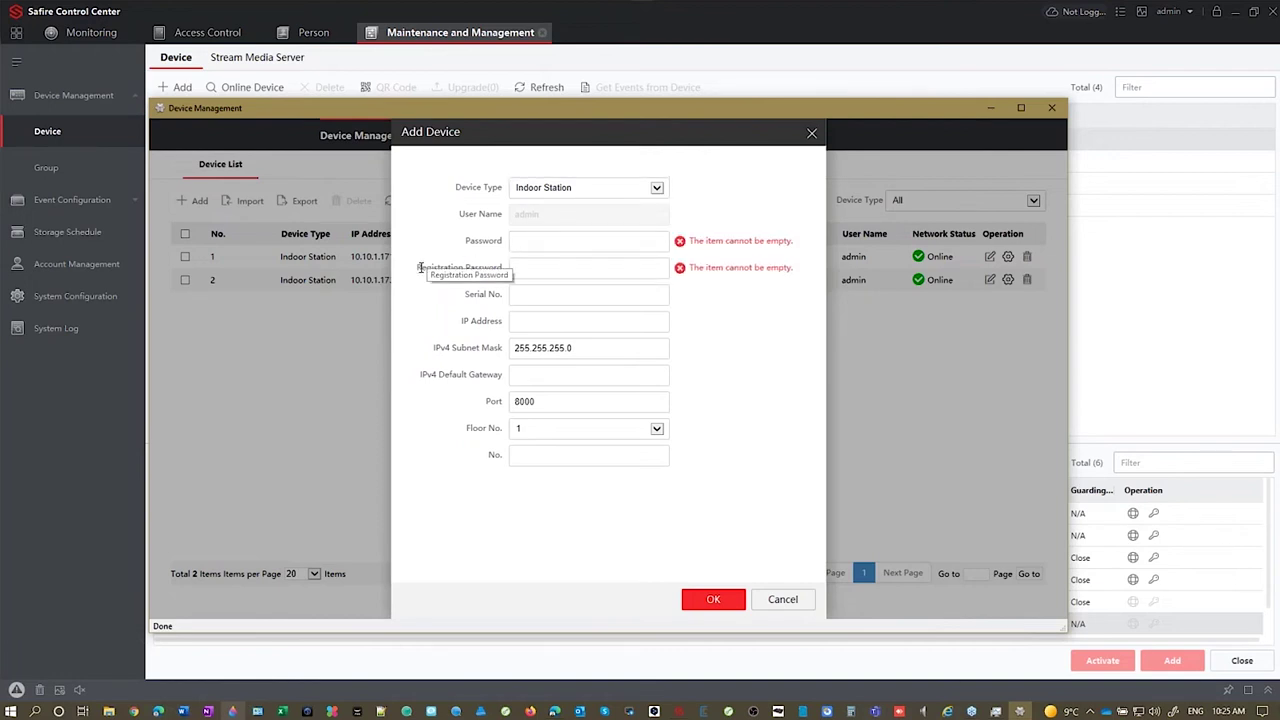
{"action": "triple_click", "coordinate": [495, 270]}
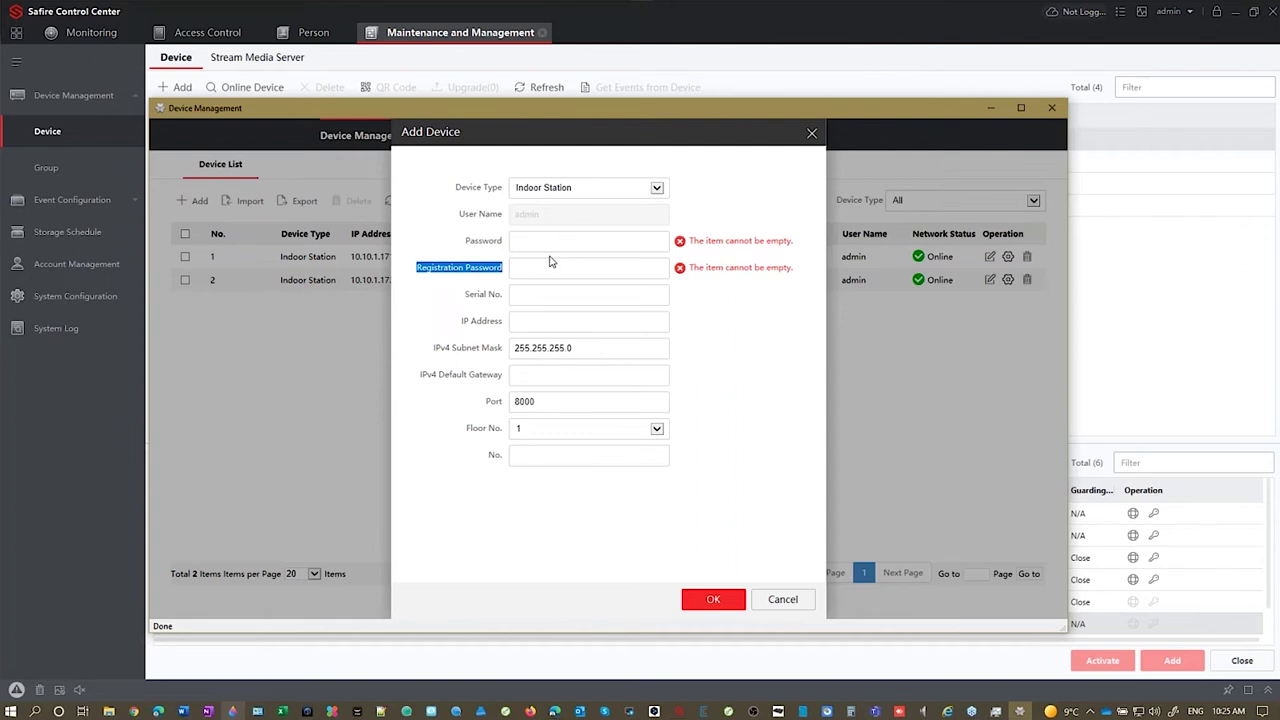
{"action": "left_click", "coordinate": [541, 242]}
{"action": "left_click", "coordinate": [540, 270]}
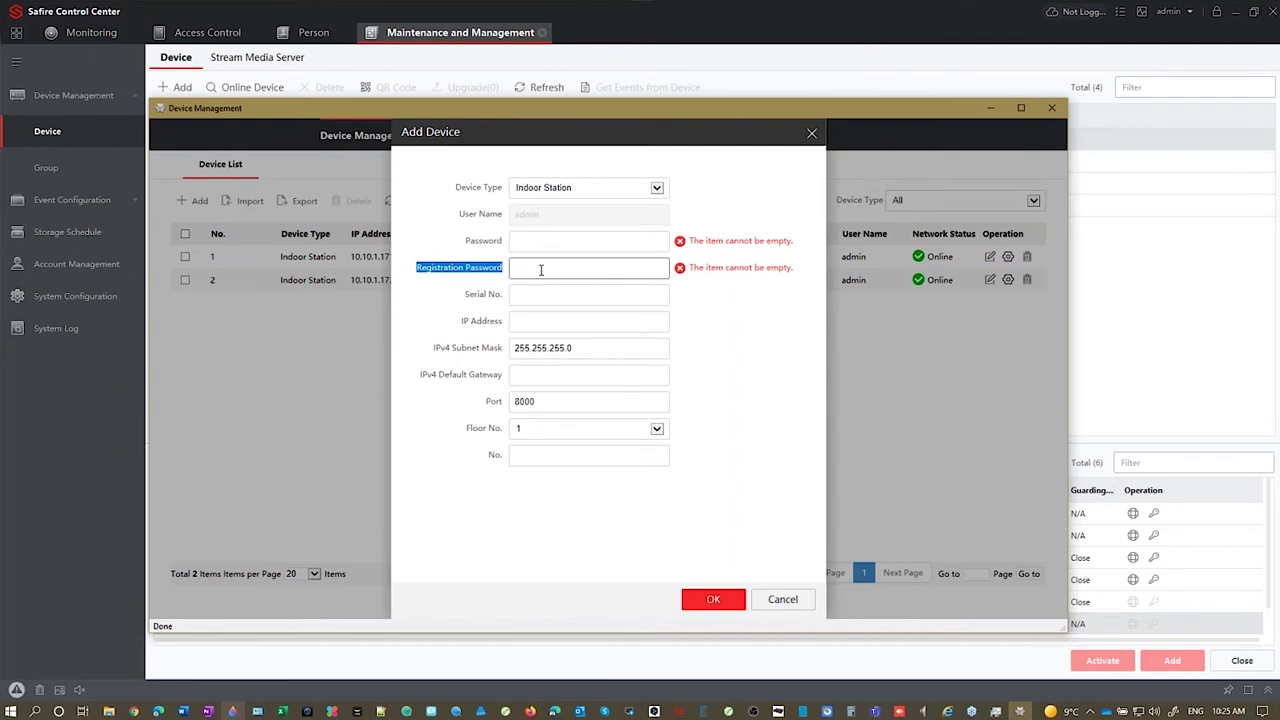
{"action": "left_click", "coordinate": [524, 242]}
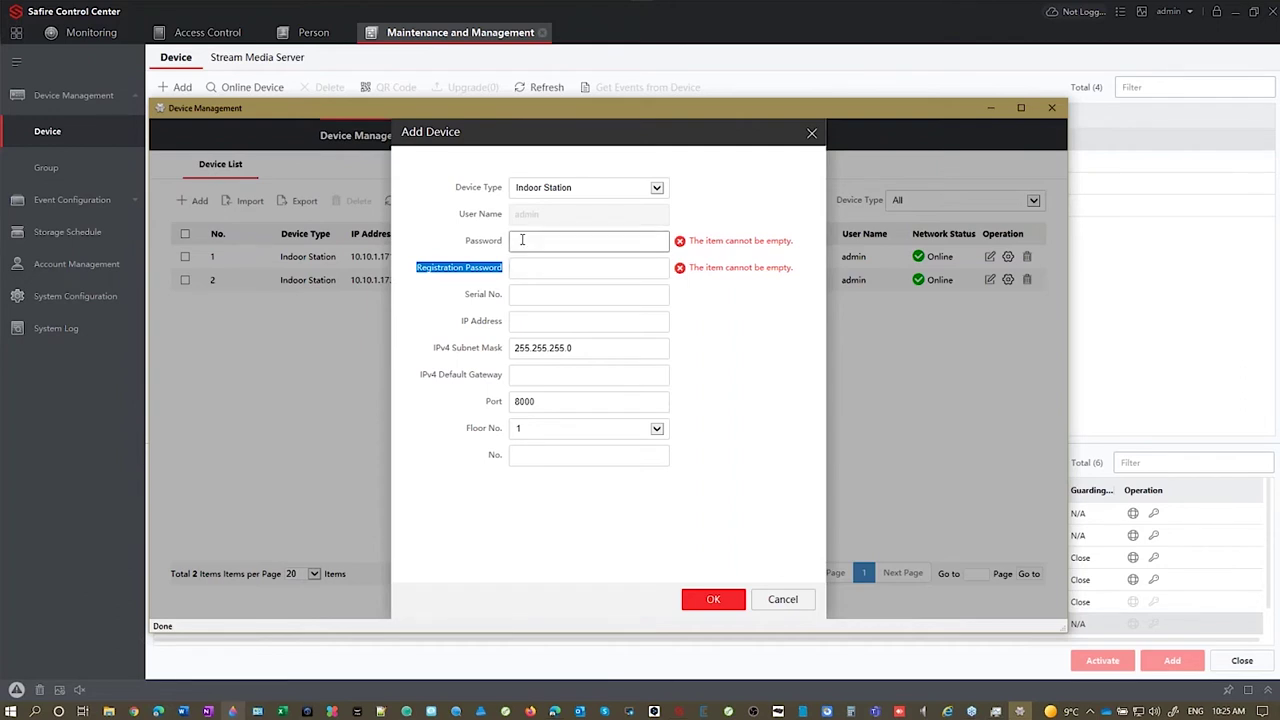
{"action": "left_click", "coordinate": [543, 268]}
{"action": "left_click", "coordinate": [539, 294]}
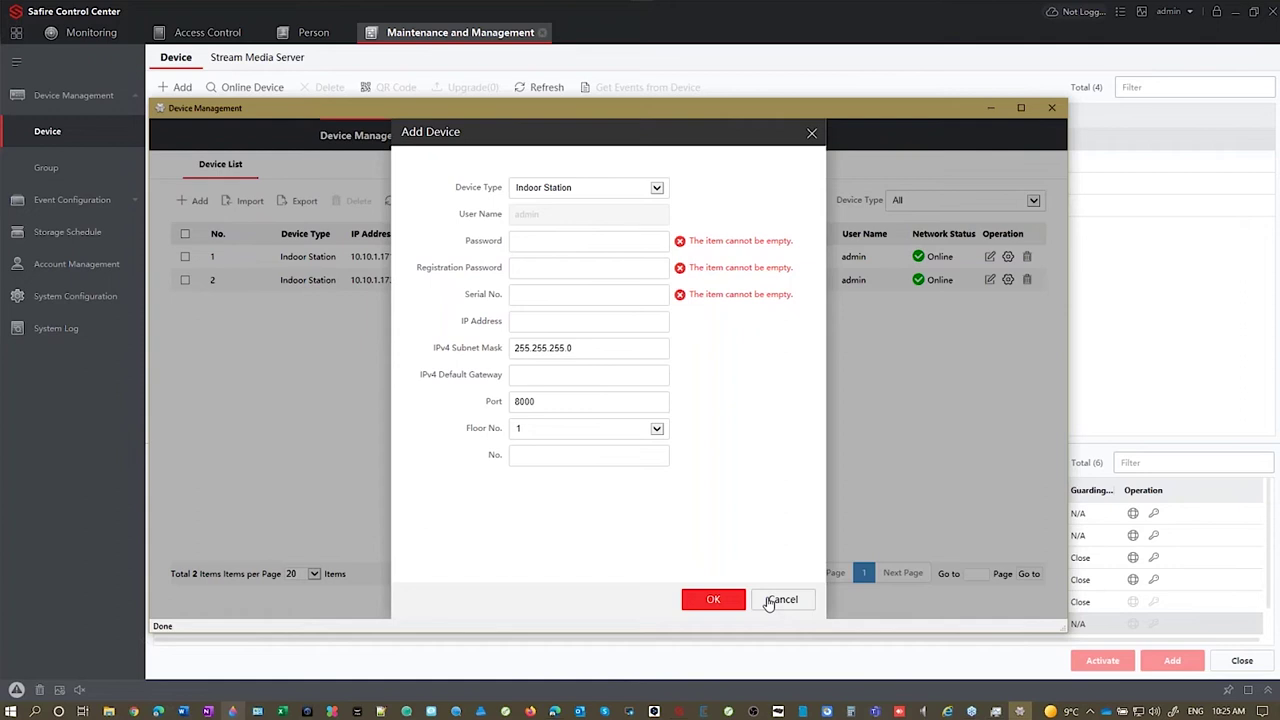
{"action": "left_click_drag", "start_coordinate": [754, 111], "coordinate": [1190, 394]}
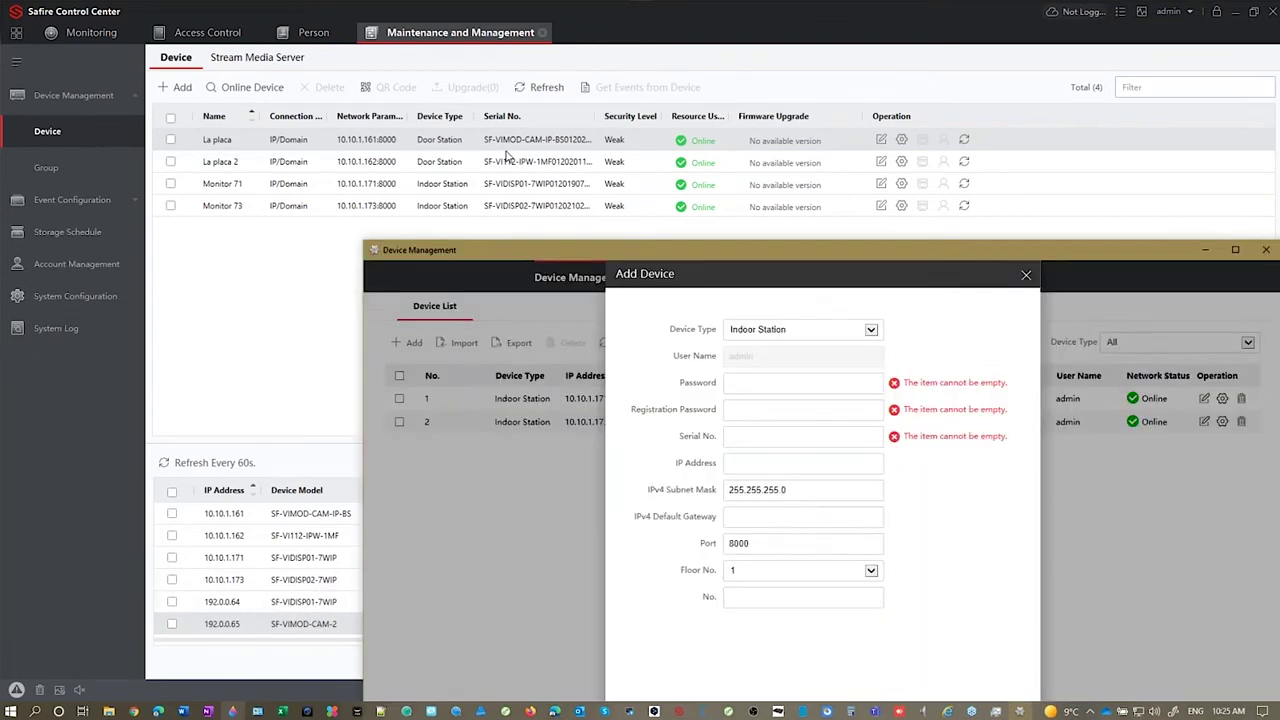
{"action": "left_click", "coordinate": [632, 247]}
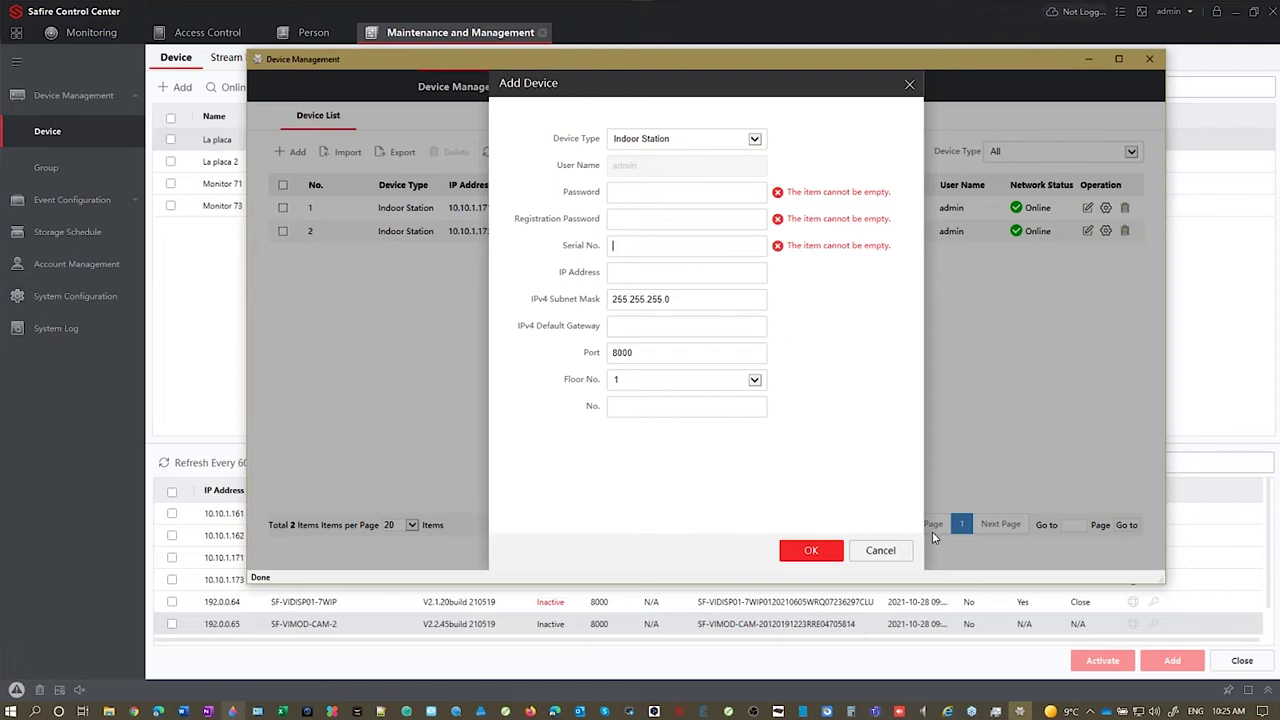
{"action": "left_click", "coordinate": [897, 551]}
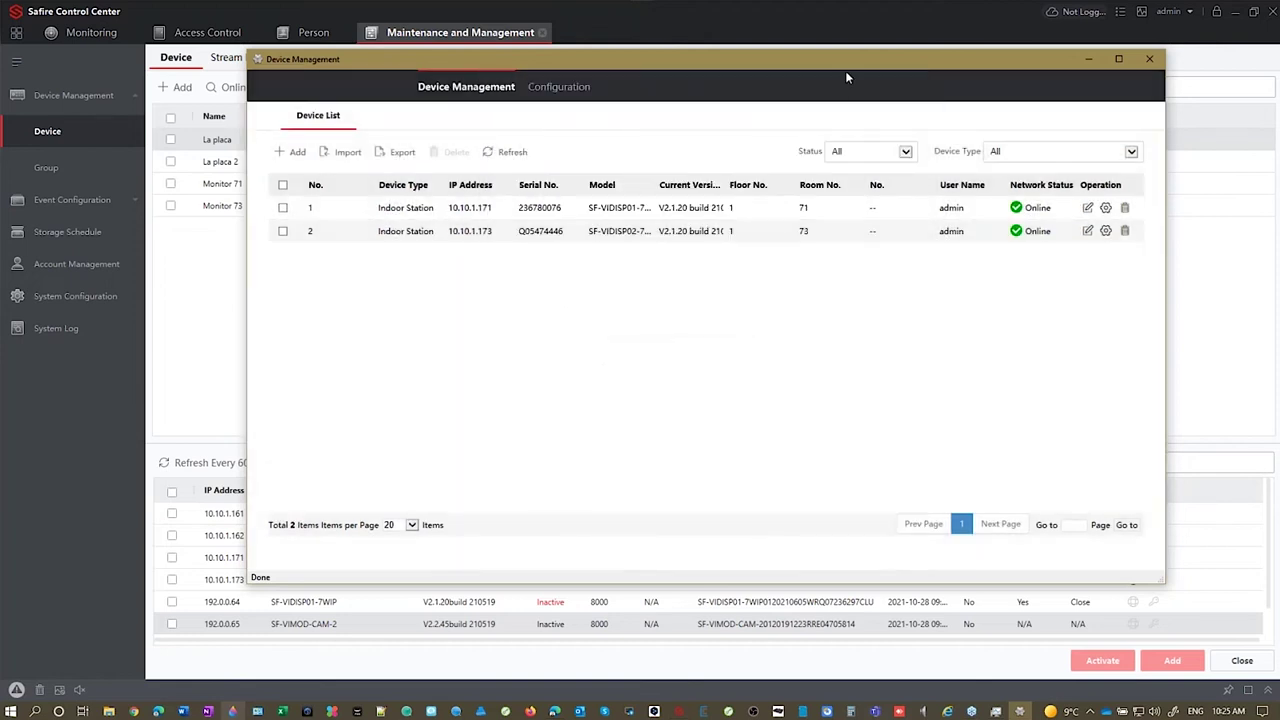
{"action": "left_click_drag", "start_coordinate": [734, 67], "coordinate": [624, 71]}
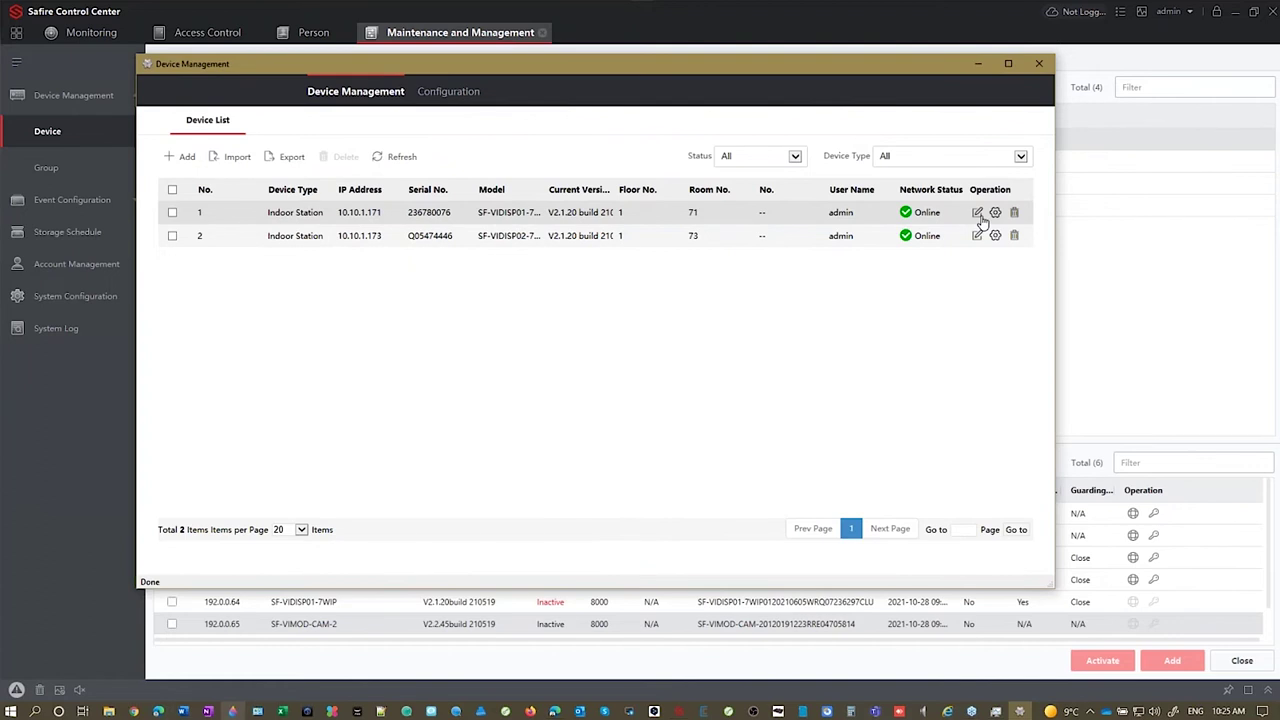
{"action": "left_click", "coordinate": [978, 213]}
{"action": "left_click", "coordinate": [645, 258]}
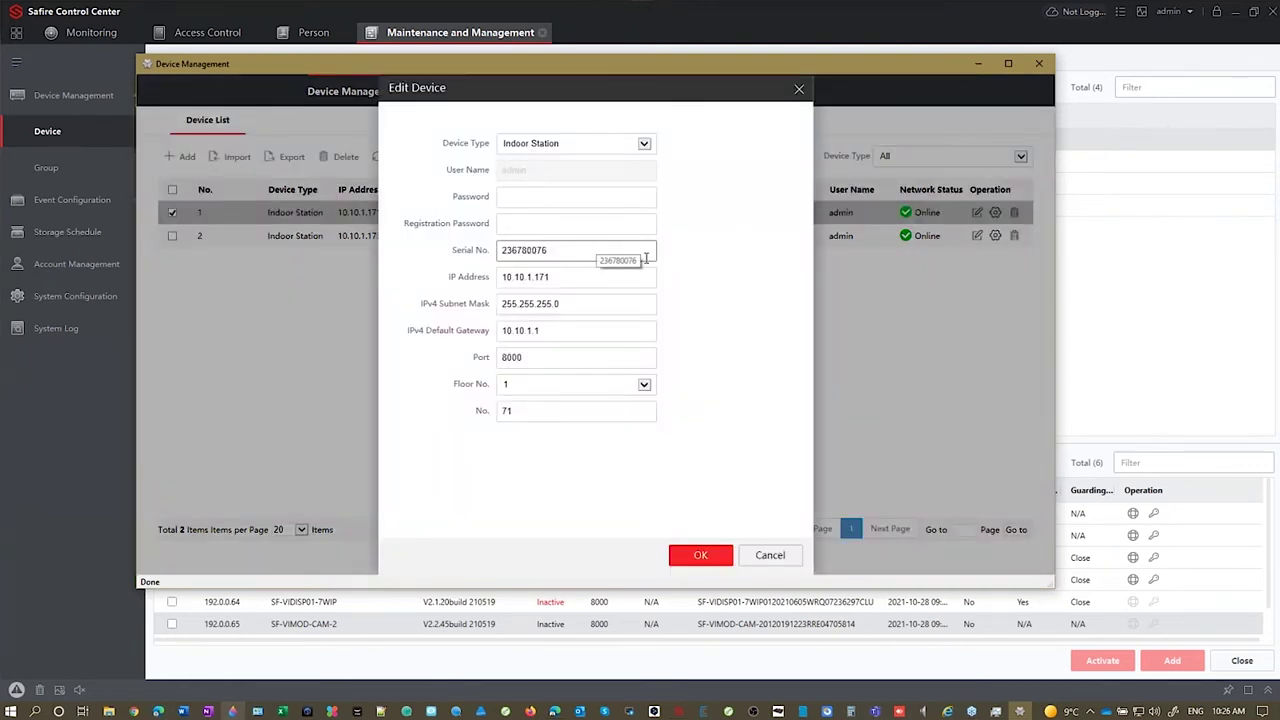
{"action": "left_click", "coordinate": [547, 280]}
{"action": "left_click", "coordinate": [565, 304]}
{"action": "left_click", "coordinate": [586, 330]}
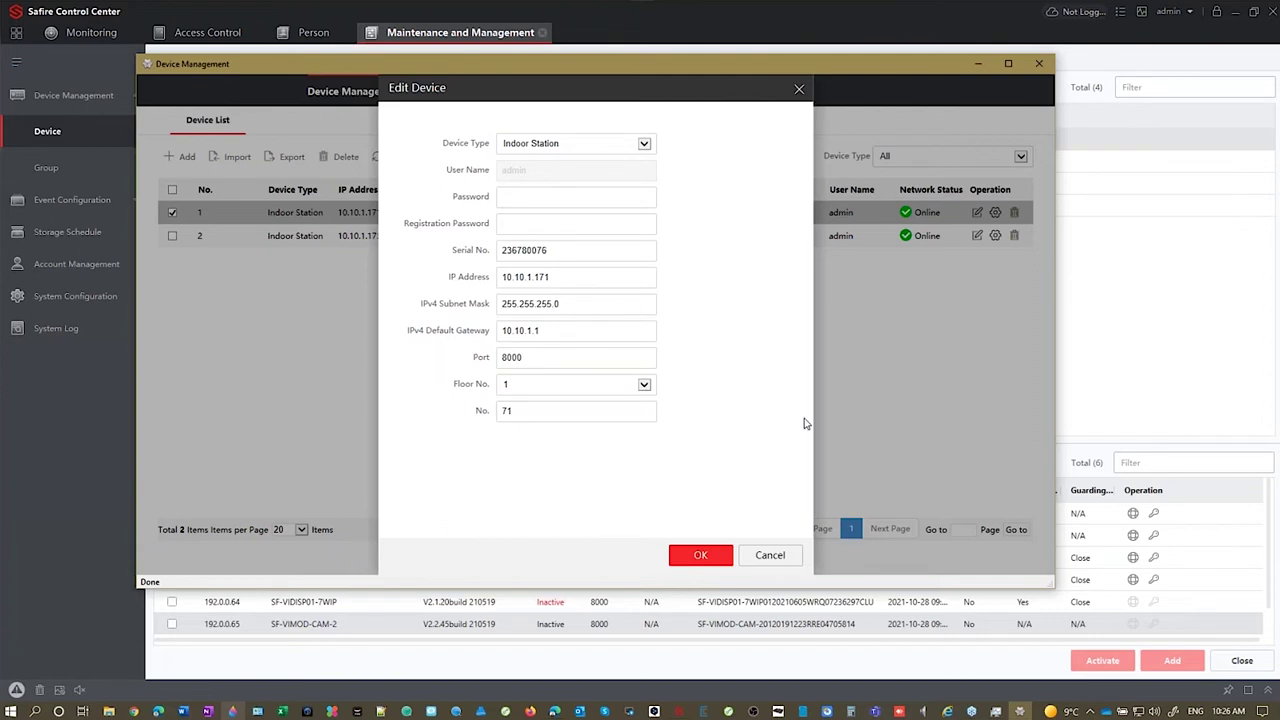
{"action": "left_click", "coordinate": [770, 558]}
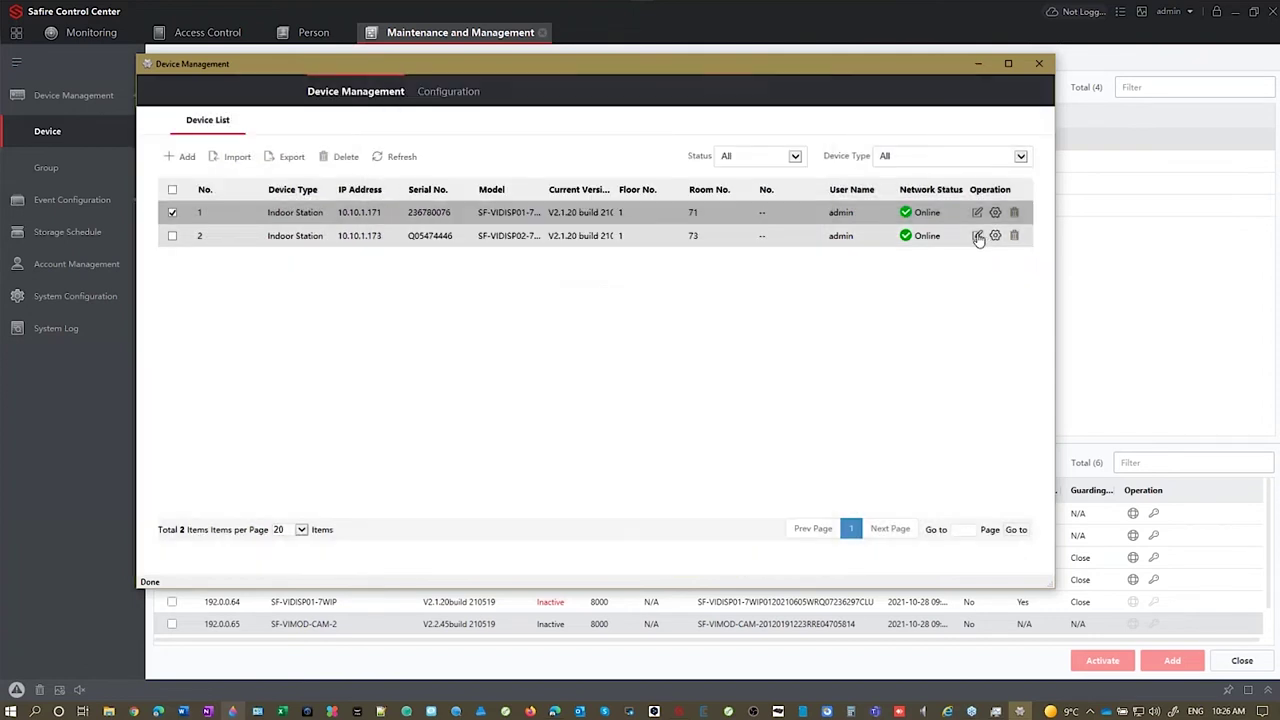
{"action": "left_click", "coordinate": [977, 237]}
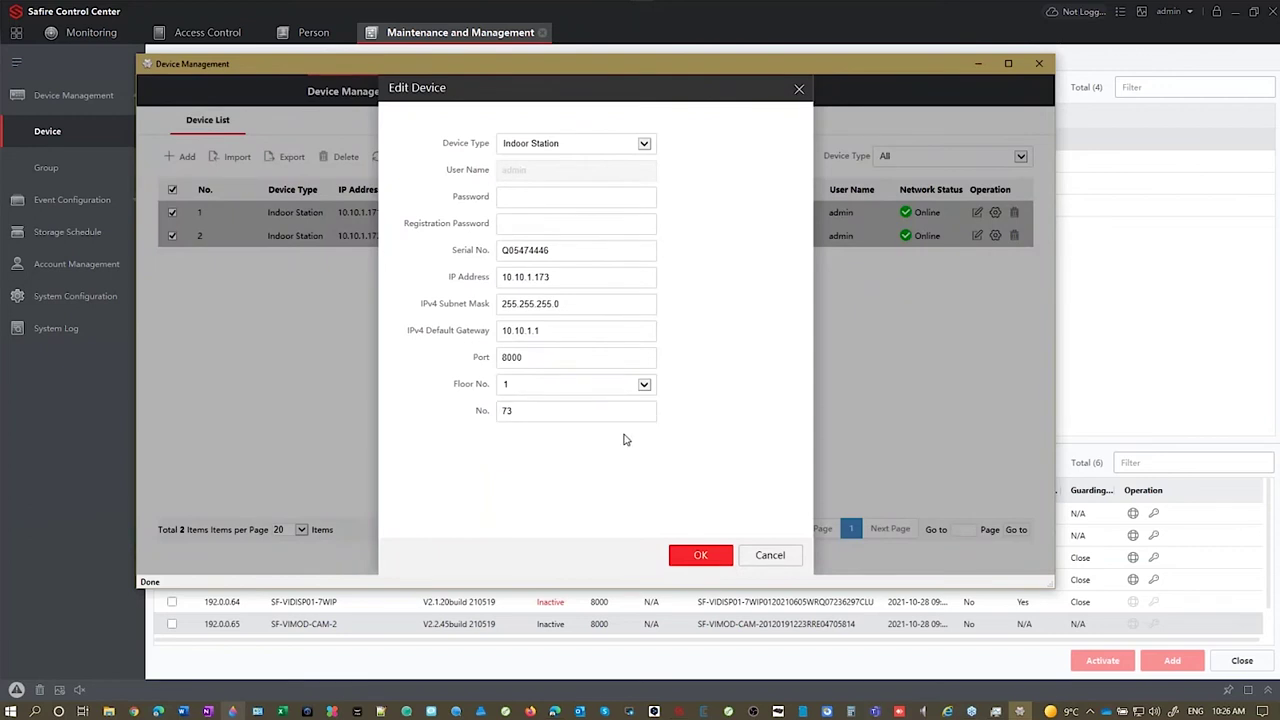
{"action": "left_click", "coordinate": [770, 558]}
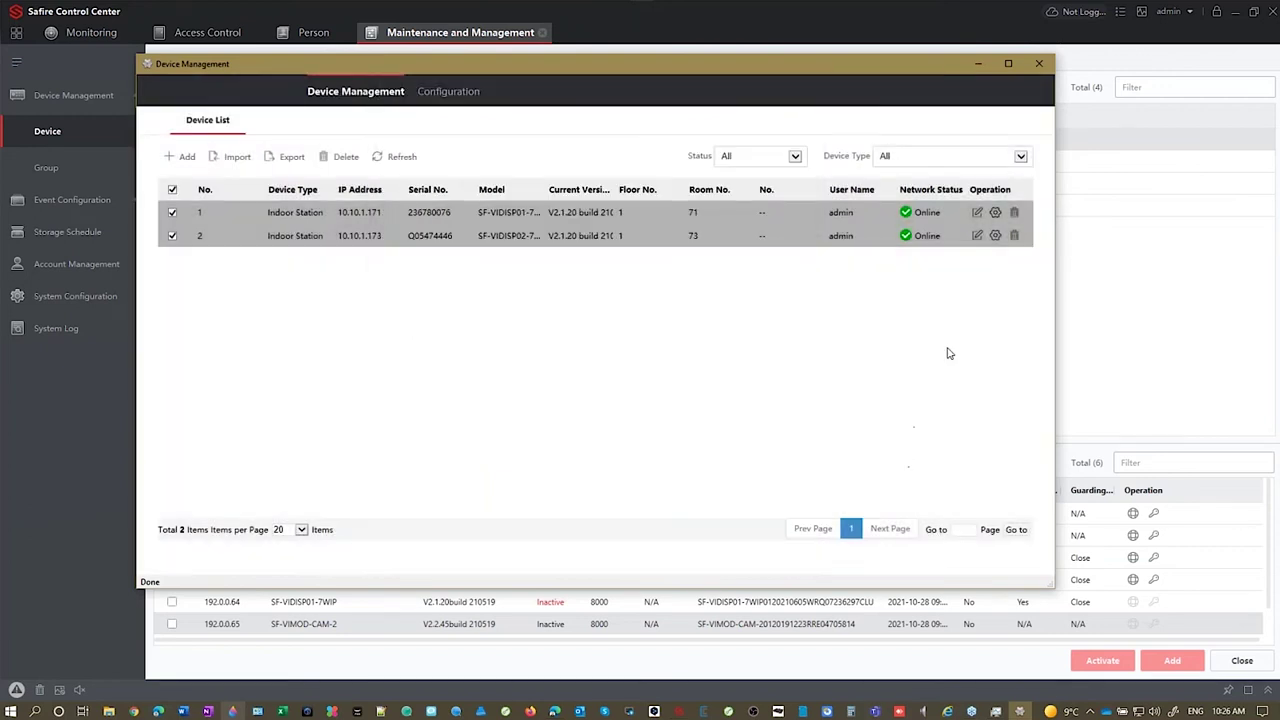
{"action": "left_click", "coordinate": [995, 213]}
{"action": "left_click", "coordinate": [670, 233]}
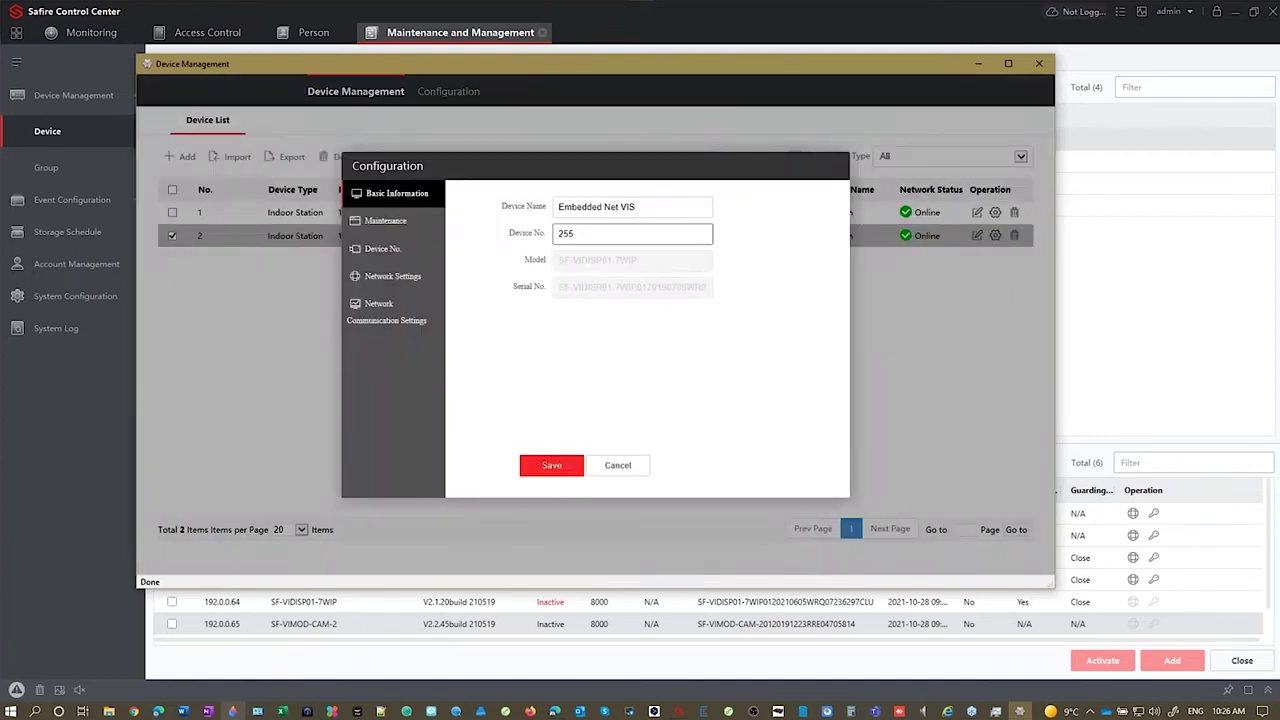
{"action": "left_click", "coordinate": [382, 224]}
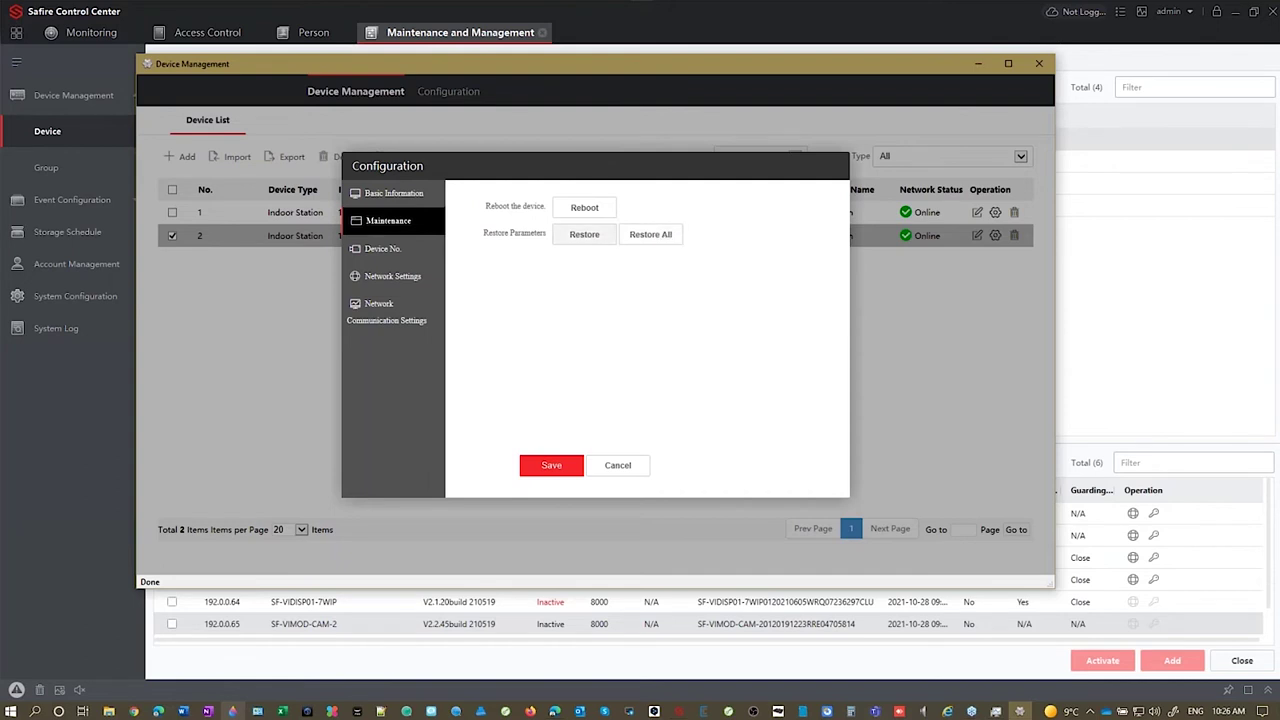
{"action": "left_click", "coordinate": [383, 248]}
{"action": "left_click", "coordinate": [562, 260]}
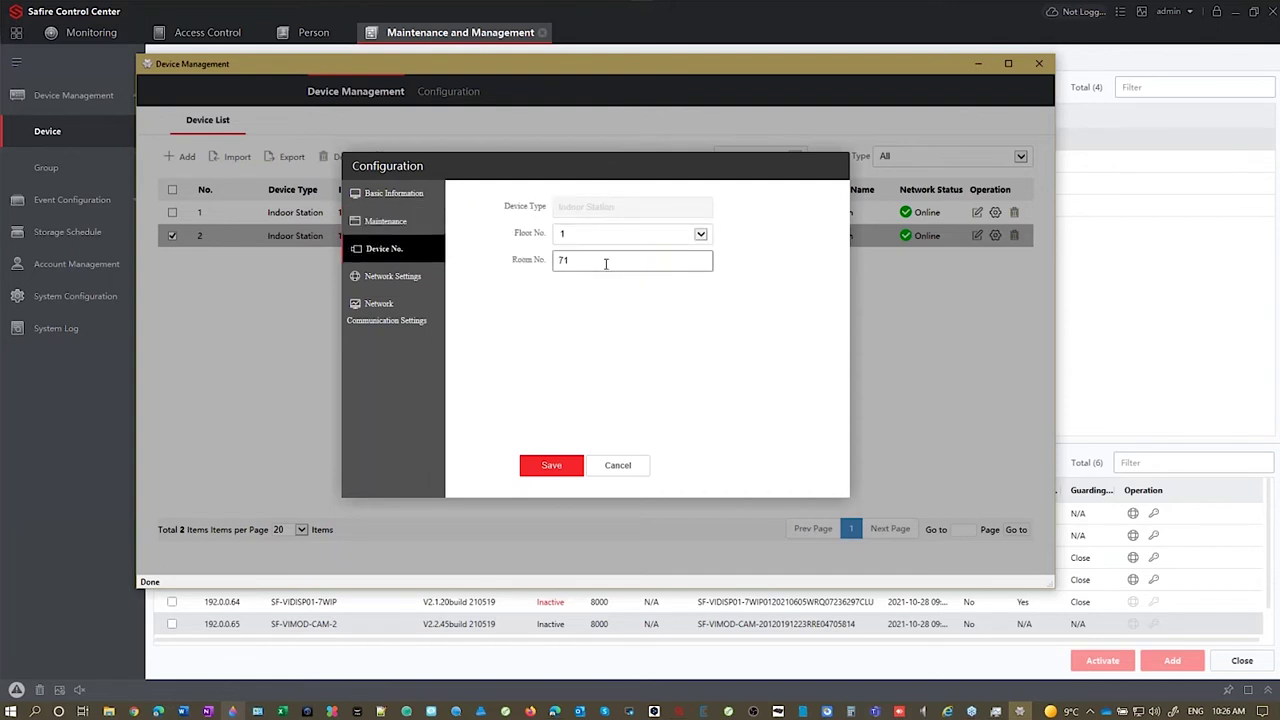
{"action": "left_click", "coordinate": [687, 236]}
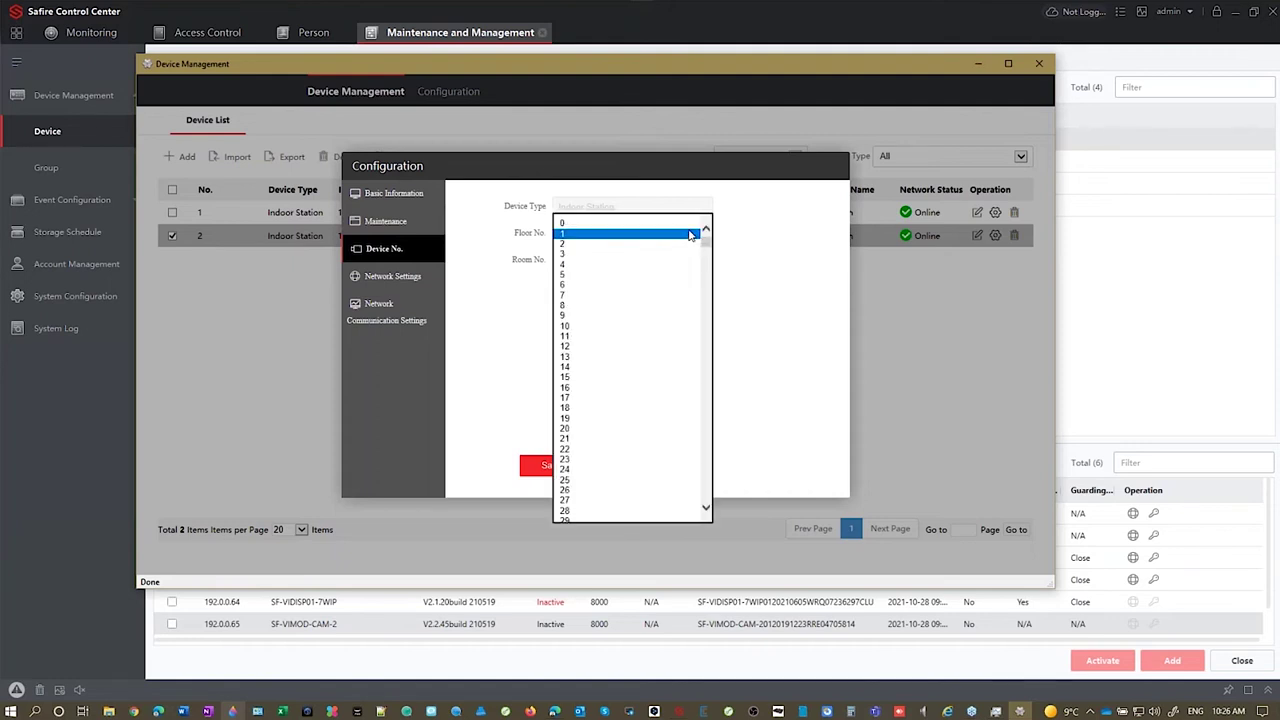
{"action": "left_click", "coordinate": [690, 234]}
{"action": "left_click", "coordinate": [706, 234]}
{"action": "left_click_drag", "start_coordinate": [706, 240], "coordinate": [706, 516]}
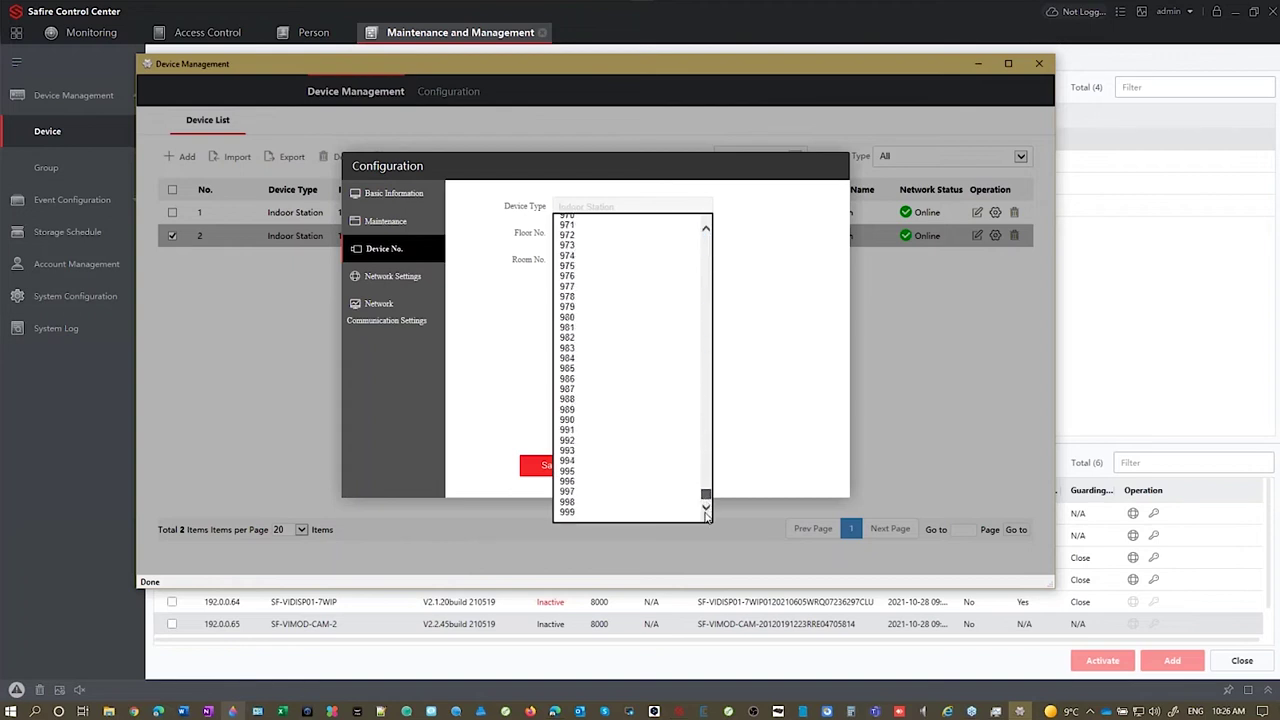
{"action": "left_click_drag", "start_coordinate": [706, 494], "coordinate": [706, 238]}
{"action": "left_click", "coordinate": [795, 243]}
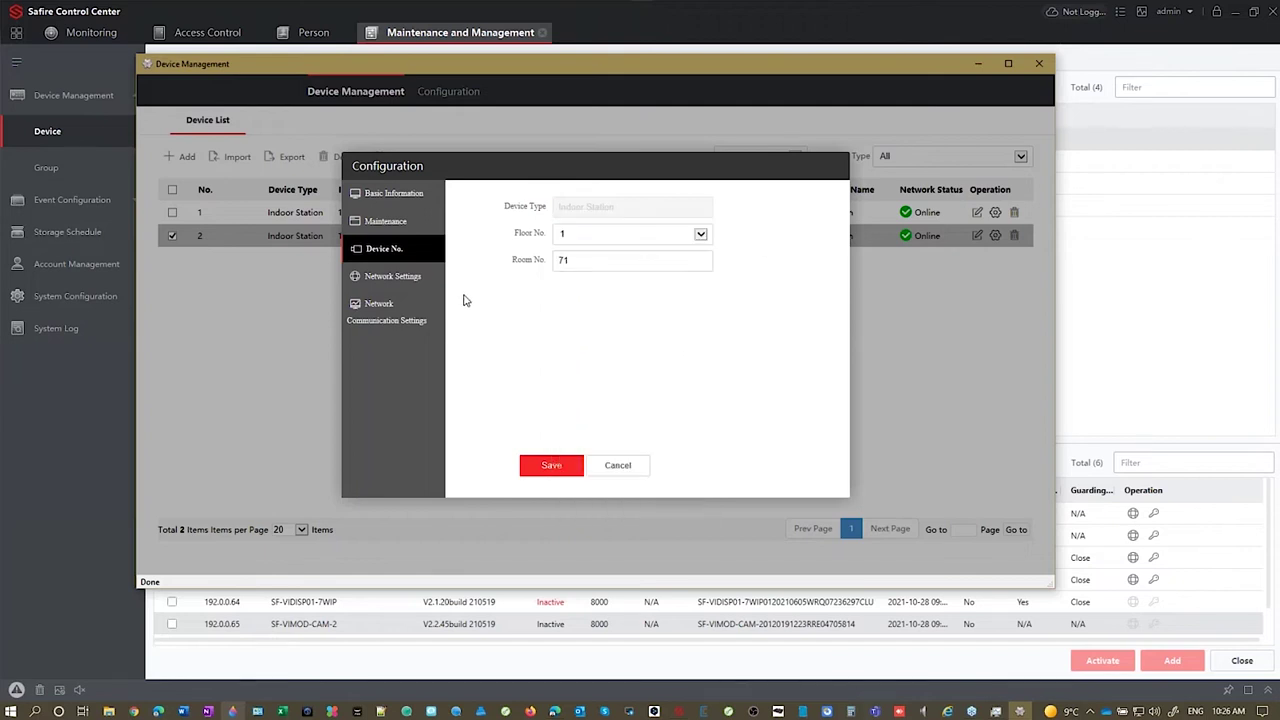
{"action": "left_click", "coordinate": [396, 278]}
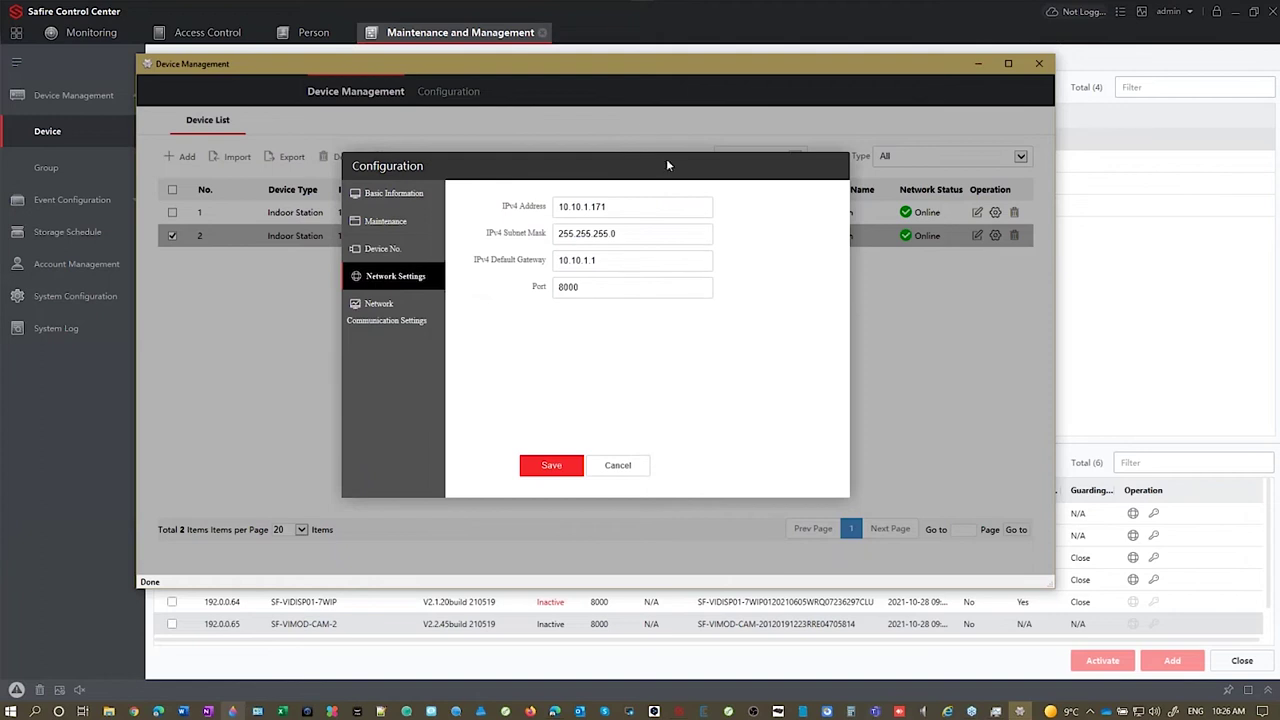
{"action": "left_click", "coordinate": [386, 314]}
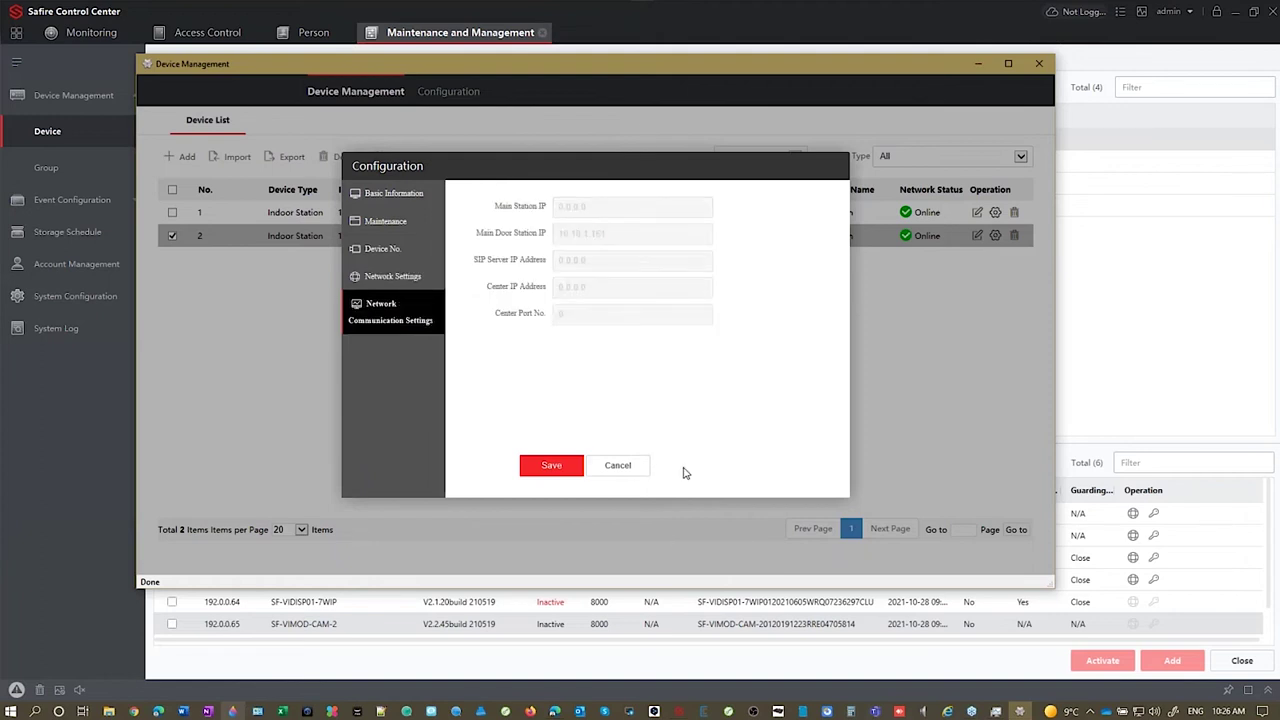
{"action": "left_click", "coordinate": [643, 465]}
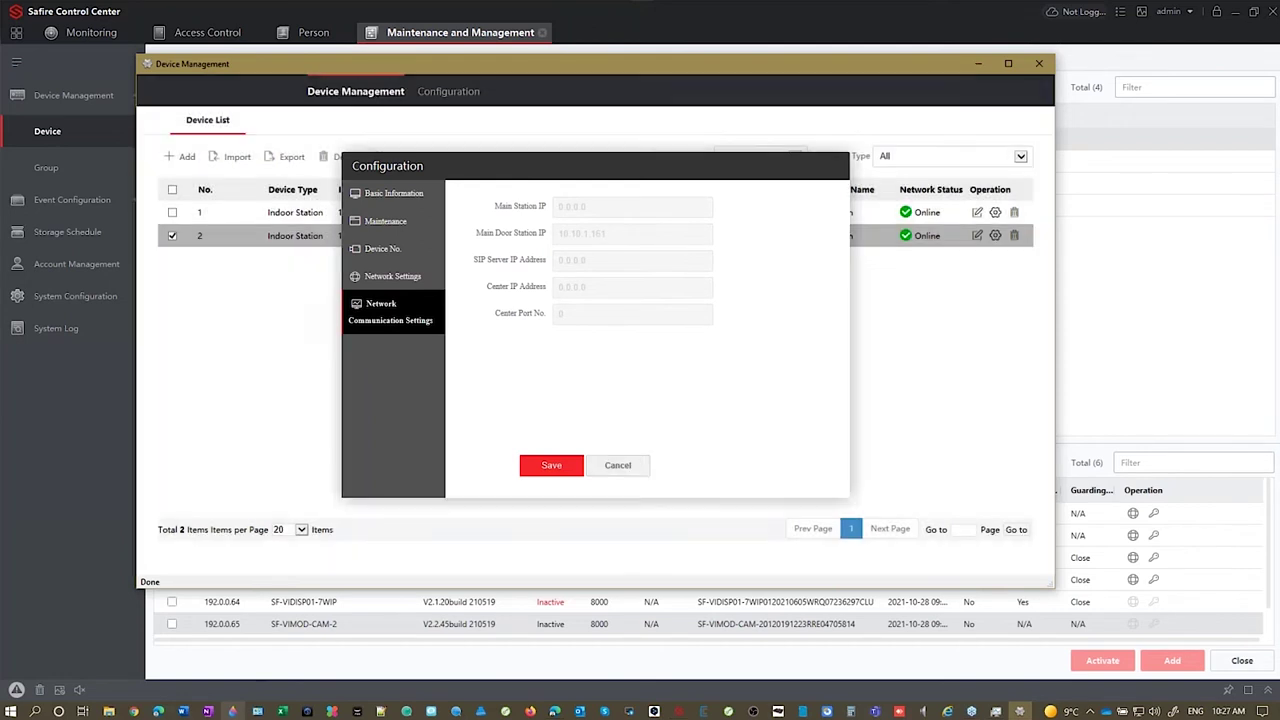
{"action": "left_click", "coordinate": [449, 92]}
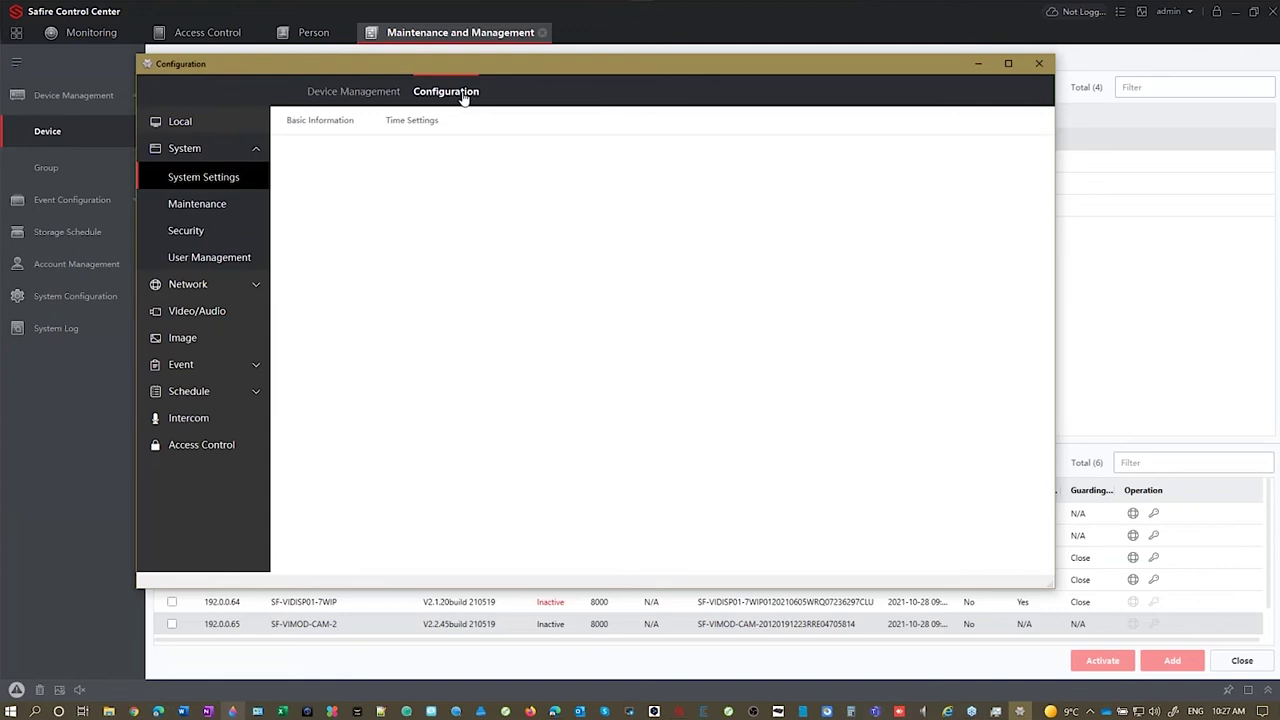
{"action": "left_click", "coordinate": [190, 418]}
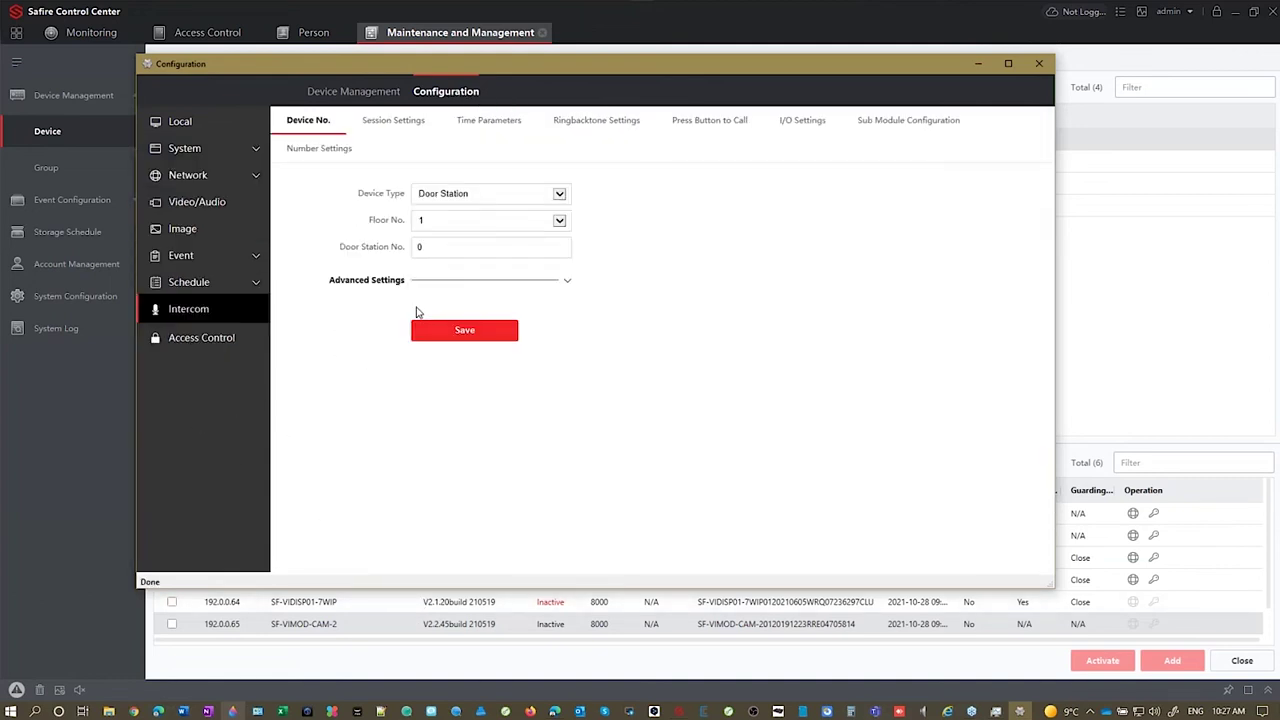
{"action": "left_click", "coordinate": [909, 122]}
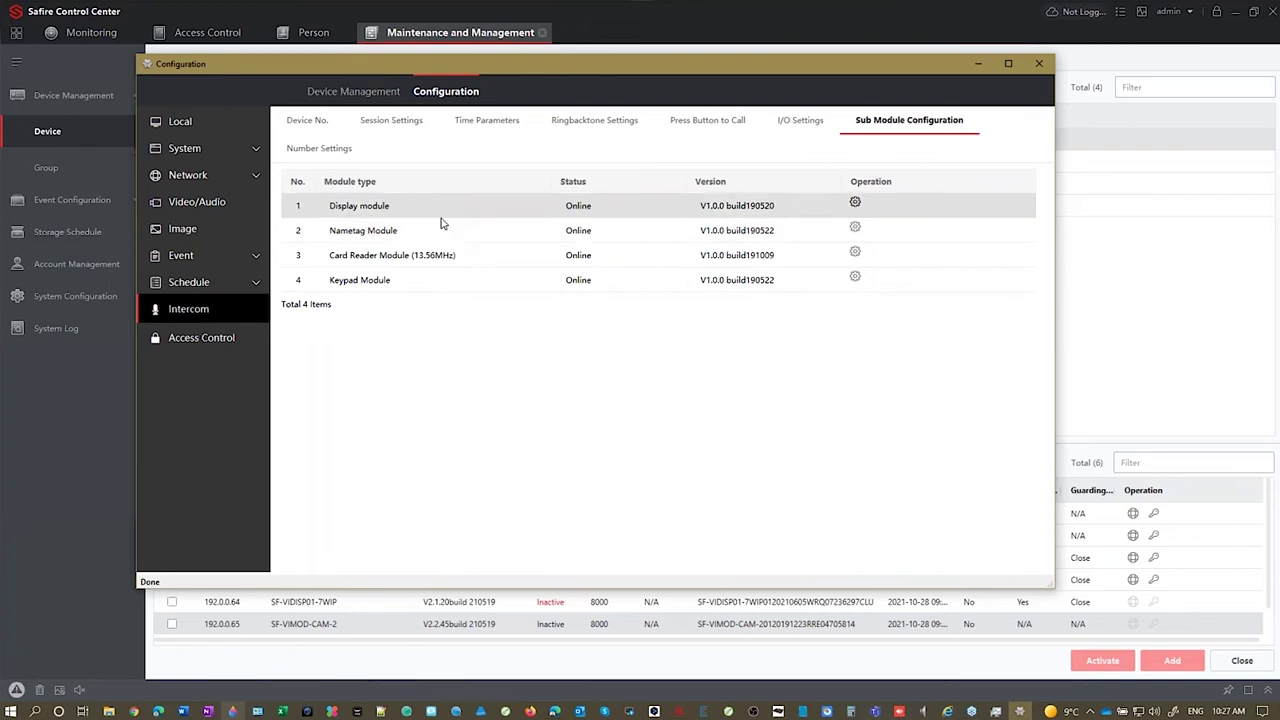
{"action": "left_click", "coordinate": [855, 204]}
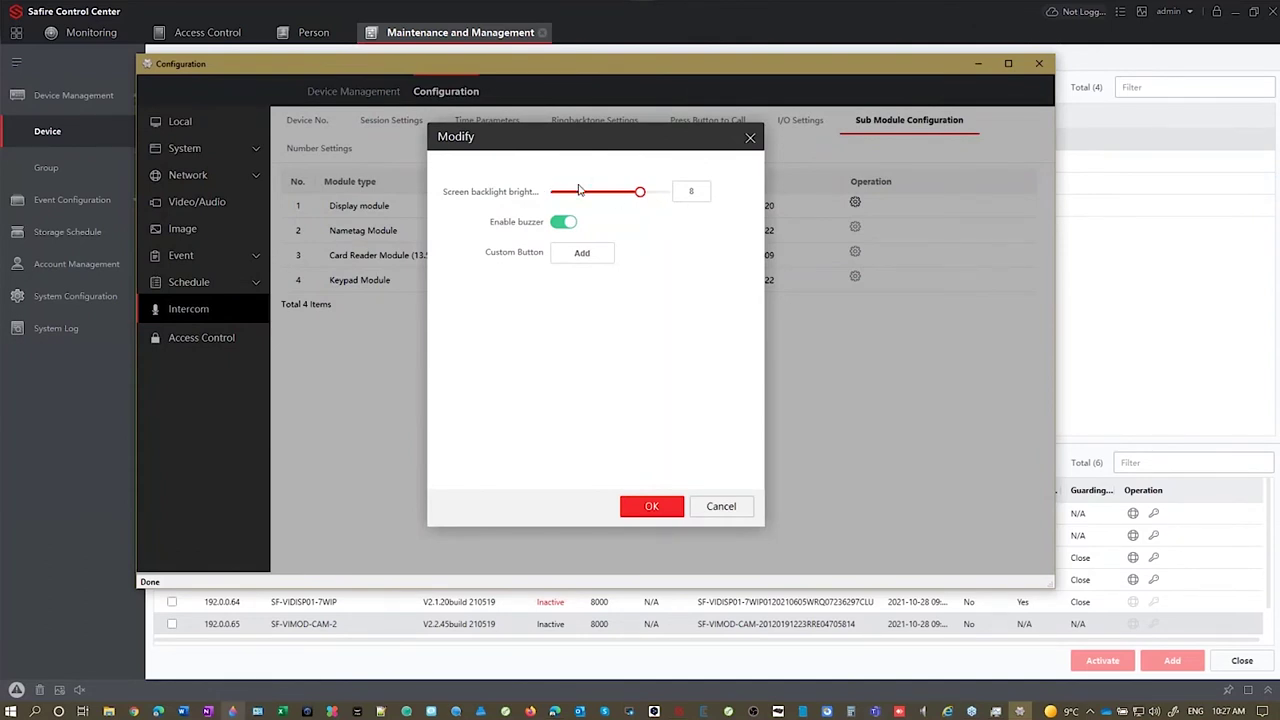
{"action": "left_click", "coordinate": [722, 507]}
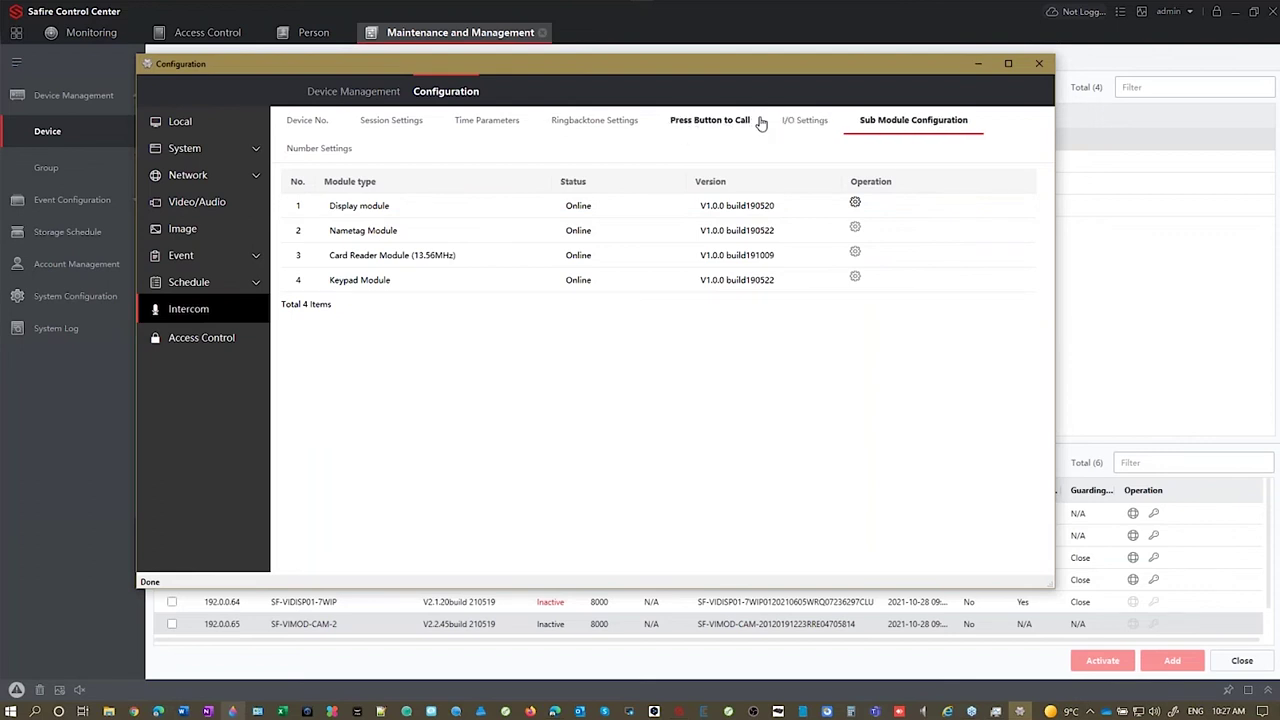
Step: Review the Sub Module's six call buttons, then return to the indoor station list for rooms 71 and 73
{"action": "left_click", "coordinate": [718, 122]}
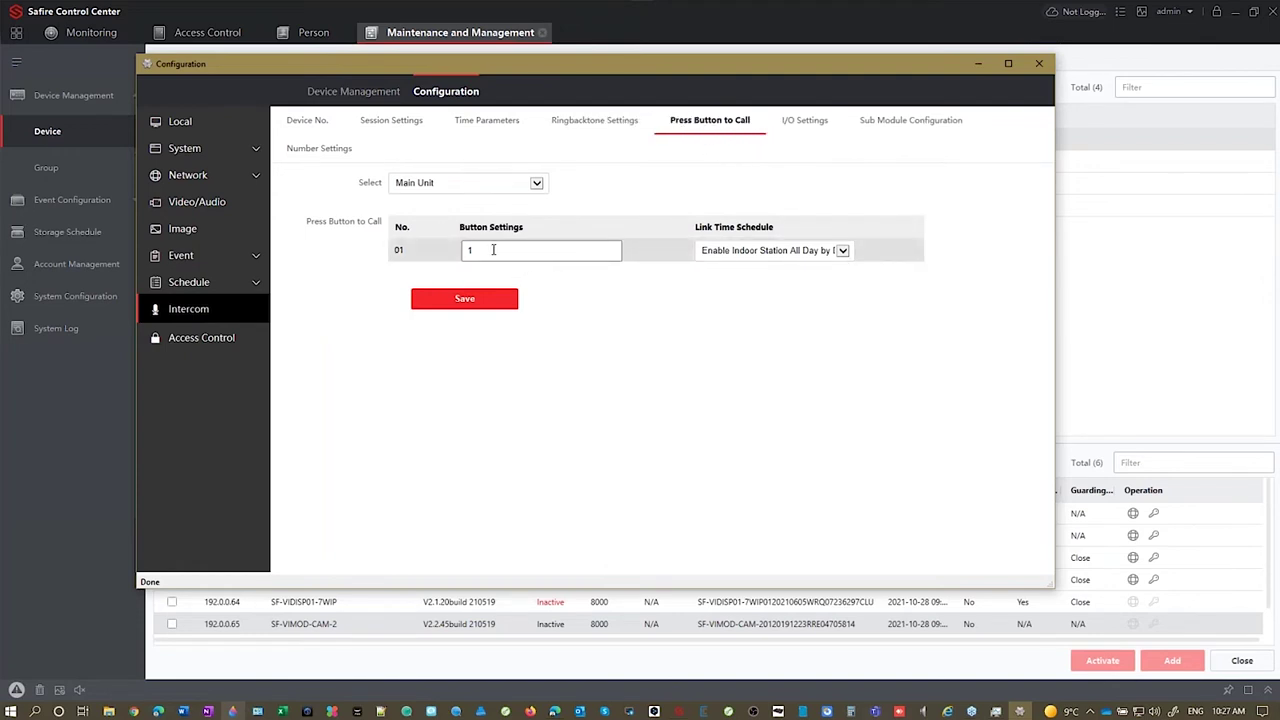
{"action": "left_click", "coordinate": [534, 184]}
{"action": "left_click", "coordinate": [449, 194]}
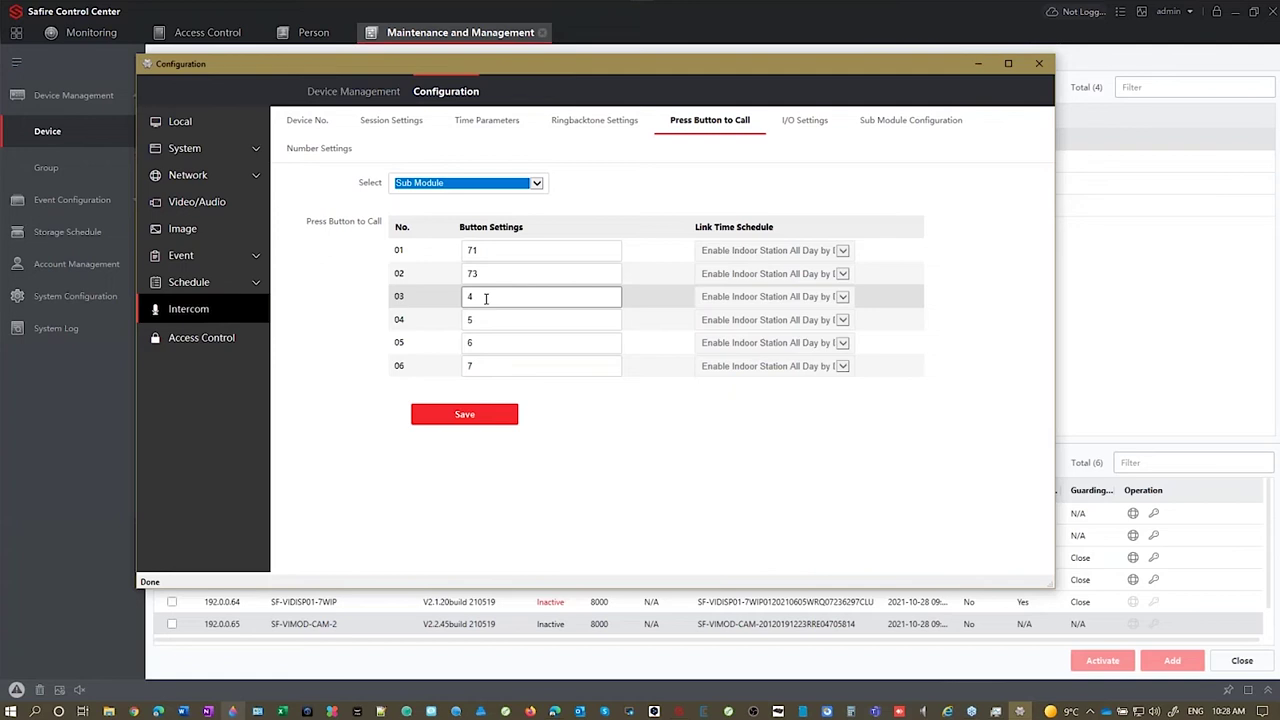
{"action": "left_click", "coordinate": [345, 95]}
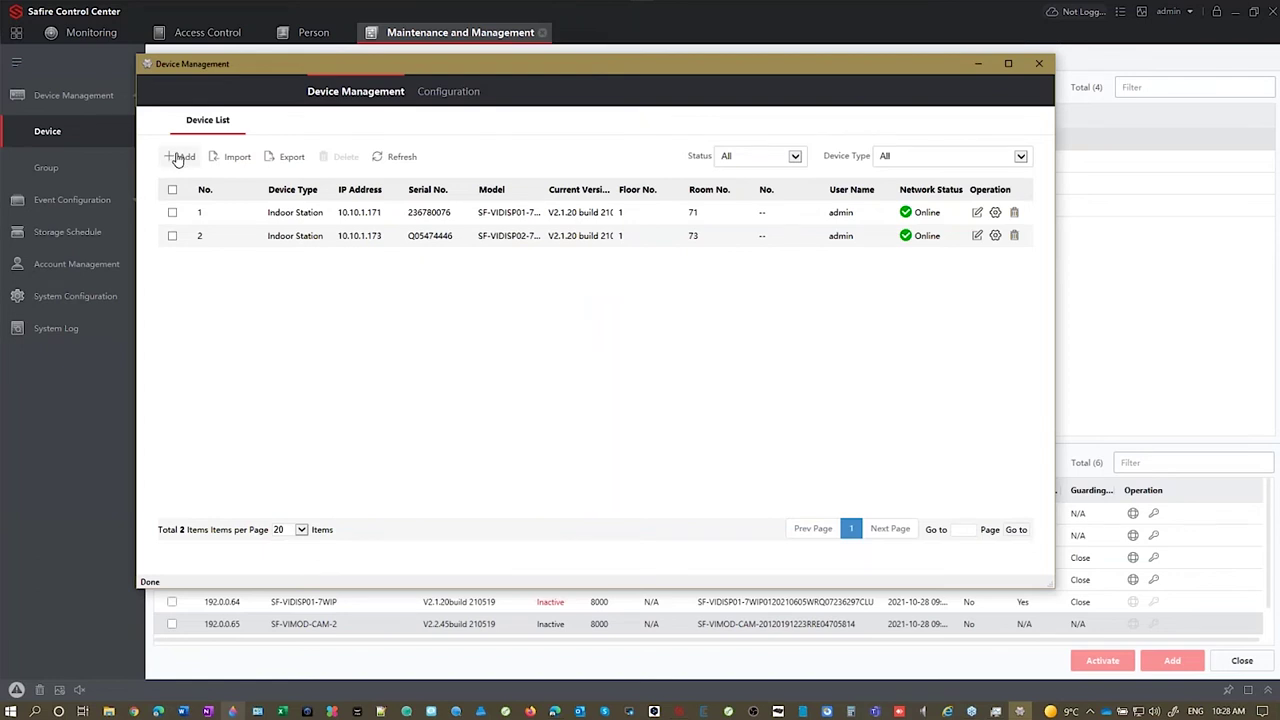
Step: Look over the Add Device form for an indoor station and close it without adding
{"action": "left_click", "coordinate": [181, 157]}
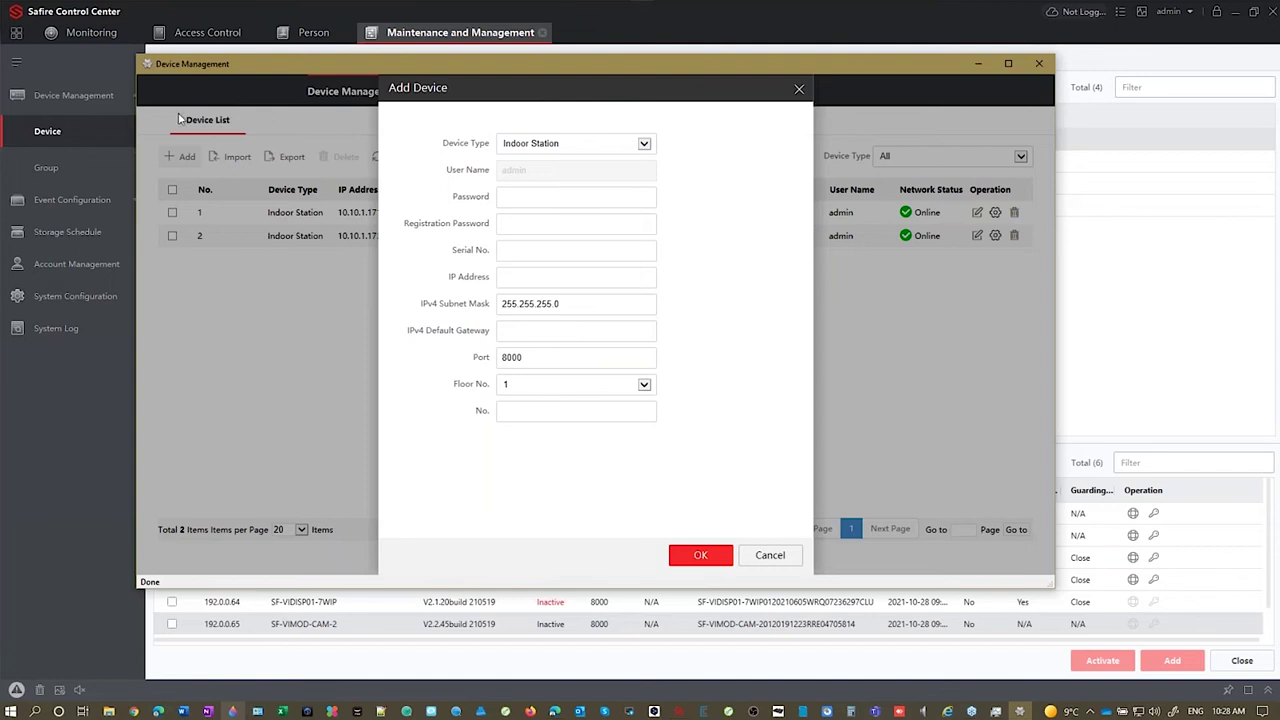
{"action": "left_click", "coordinate": [799, 89]}
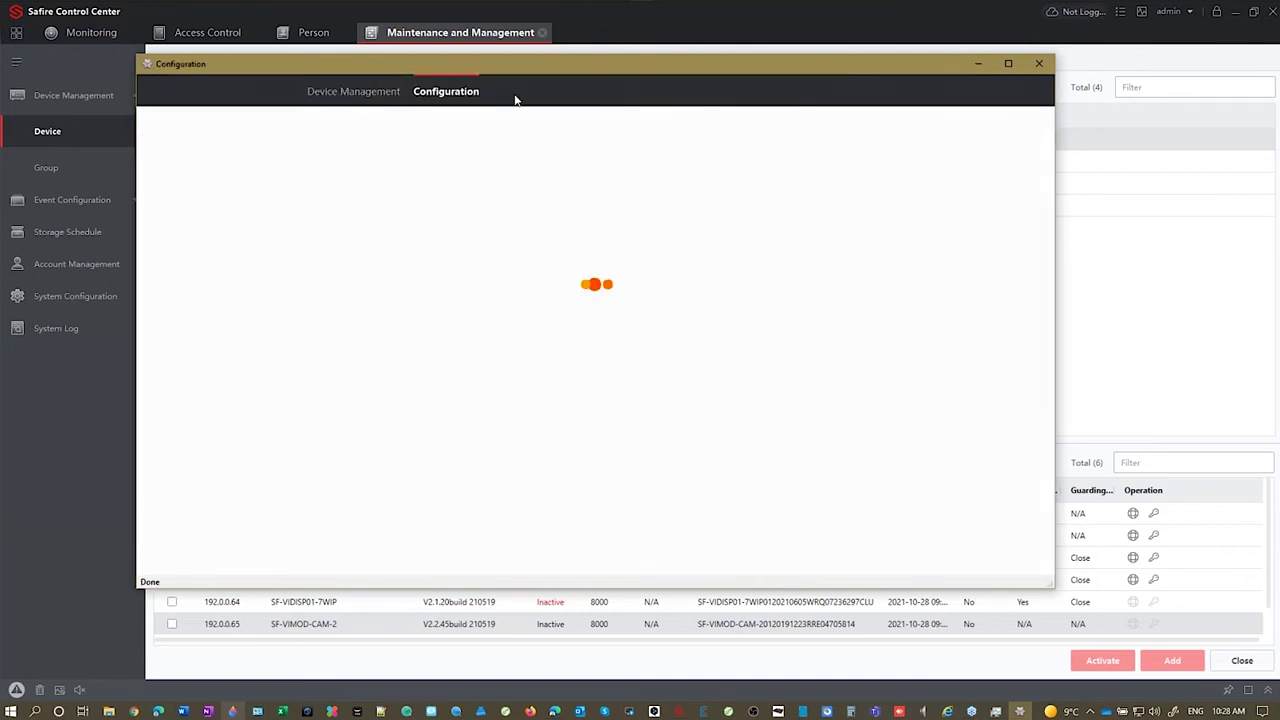
Step: Set Sub Module call button 06 to 999, save, and bring up the Video Intercom schedule
{"action": "left_click", "coordinate": [183, 420]}
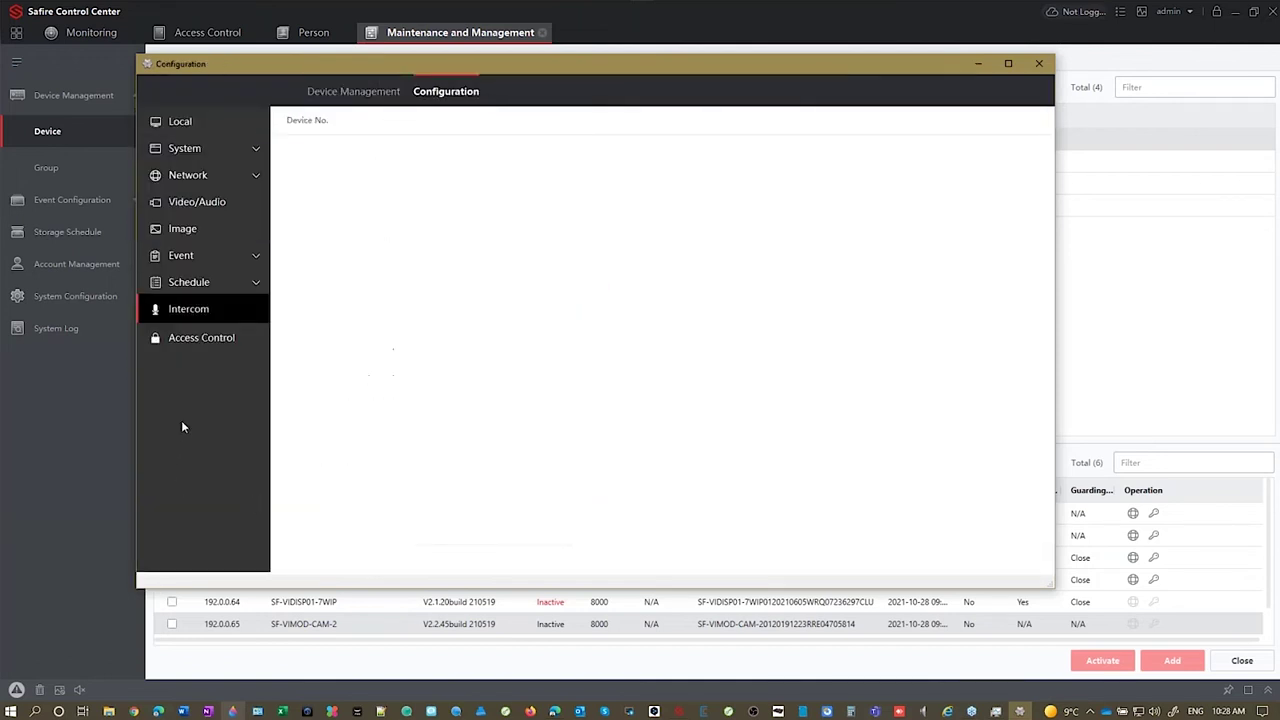
{"action": "left_click", "coordinate": [711, 122]}
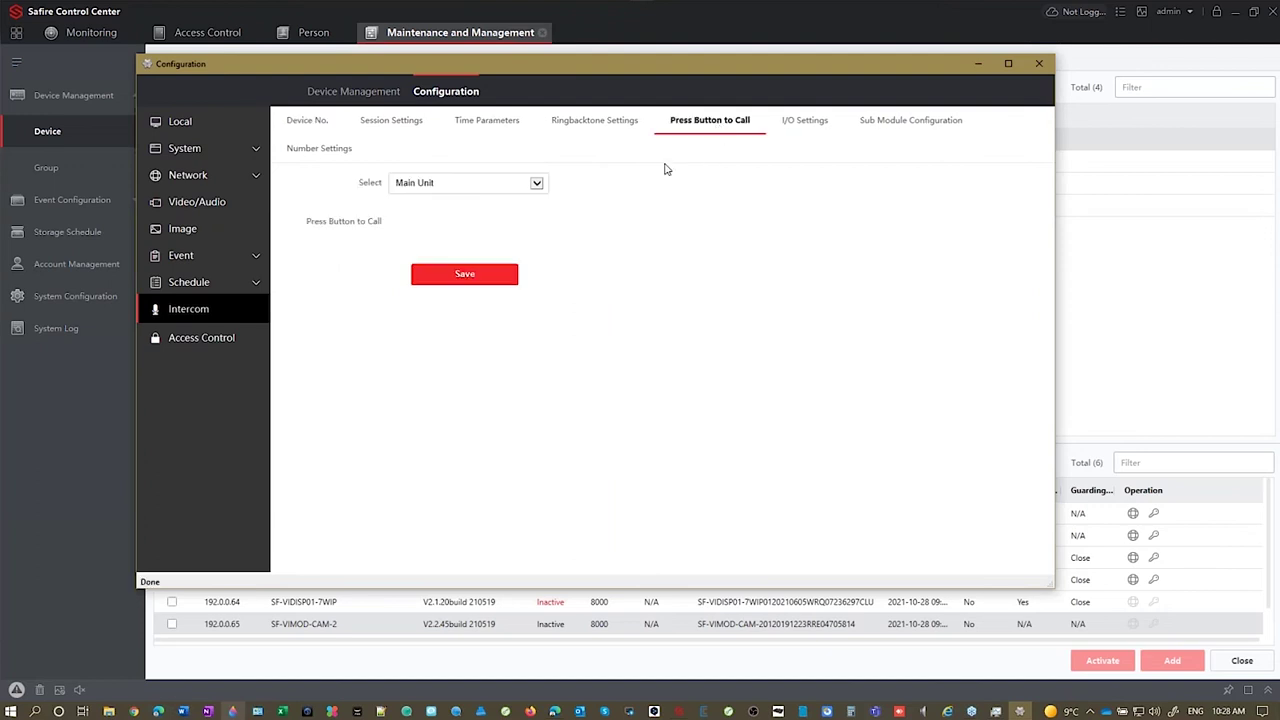
{"action": "left_click", "coordinate": [478, 183]}
{"action": "left_click", "coordinate": [473, 205]}
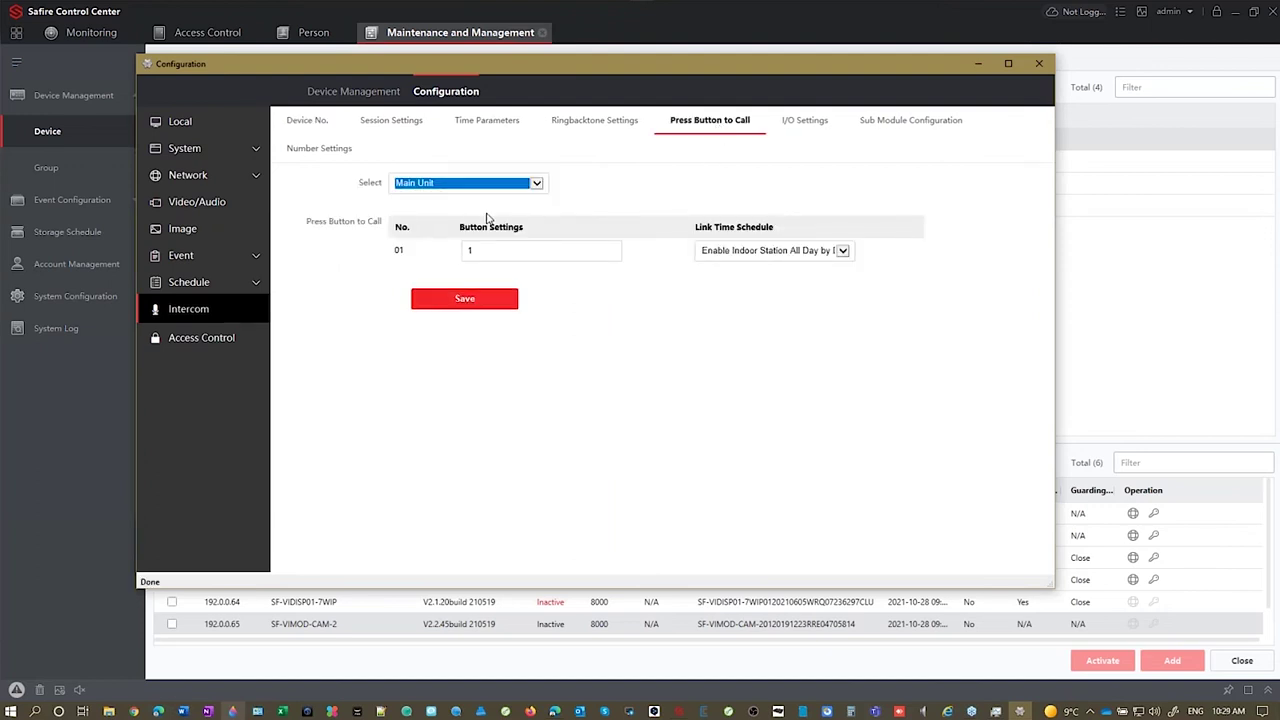
{"action": "left_click", "coordinate": [533, 188]}
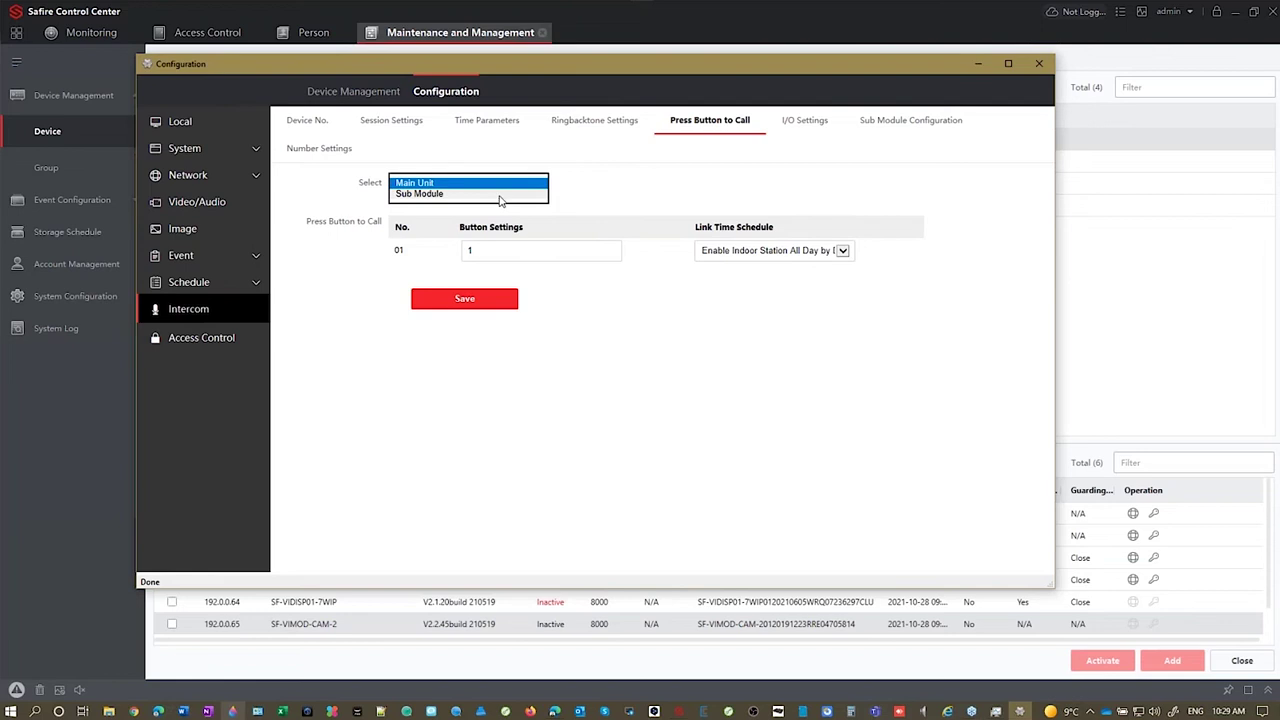
{"action": "left_click", "coordinate": [502, 194]}
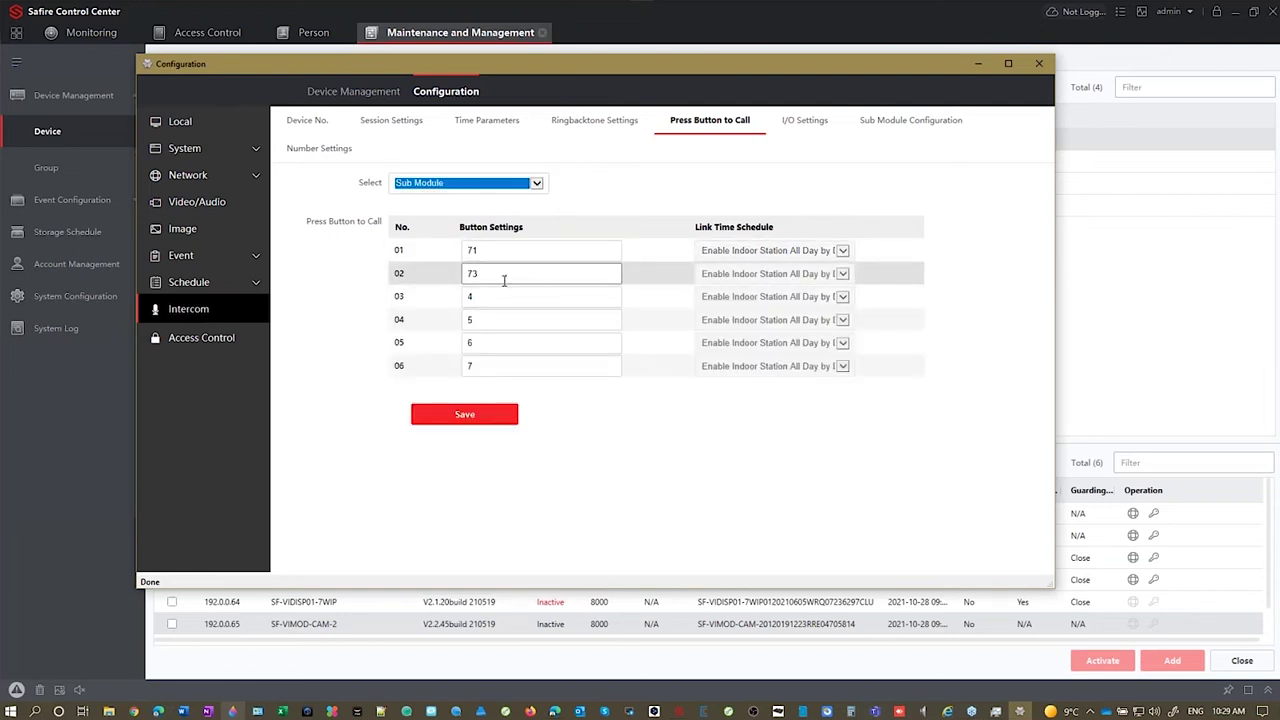
{"action": "double_click", "coordinate": [513, 365]}
{"action": "type", "text": "999"}
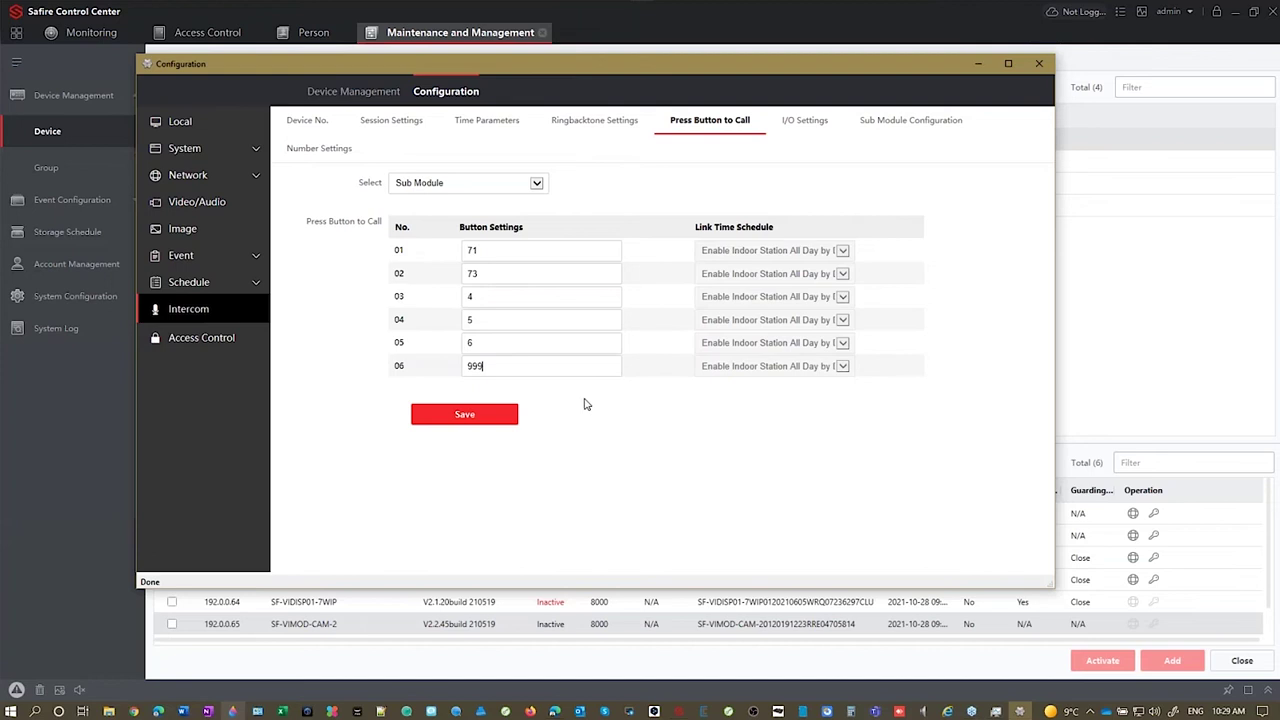
{"action": "left_click", "coordinate": [500, 416]}
{"action": "left_click", "coordinate": [253, 289]}
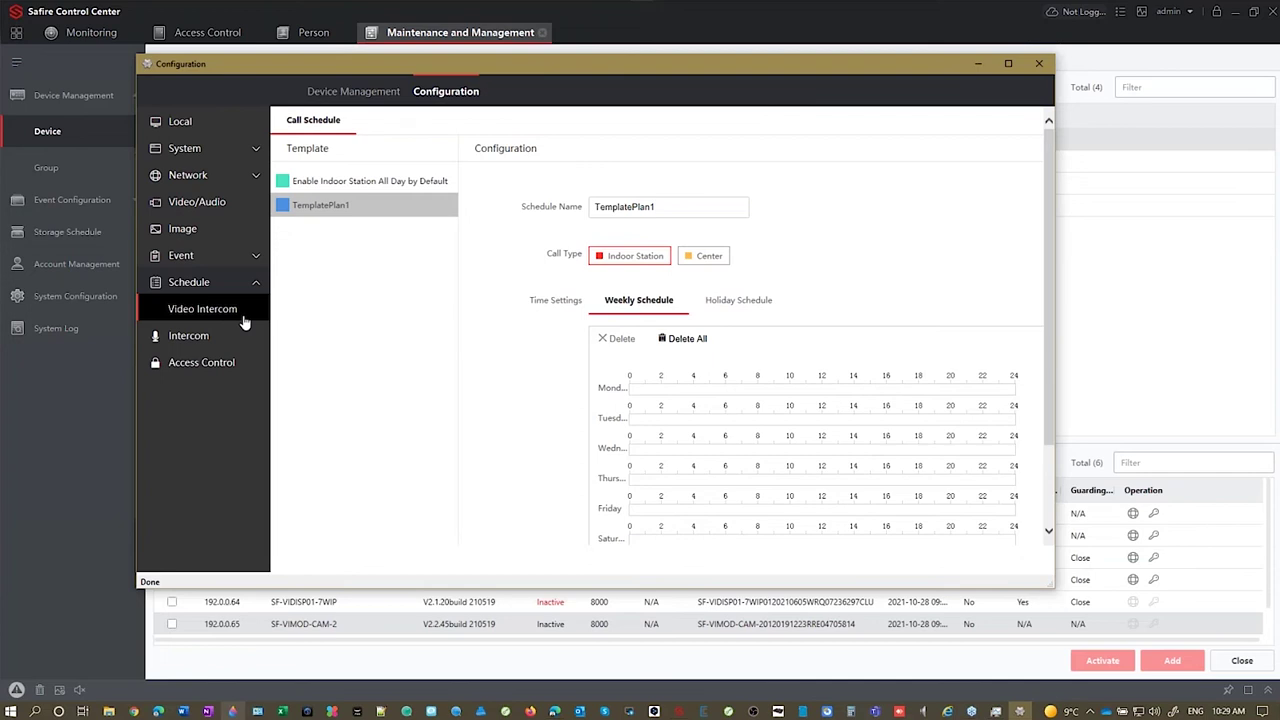
Step: Bring up the Access Control page showing Public Password1 with empty password fields
{"action": "left_click", "coordinate": [189, 336]}
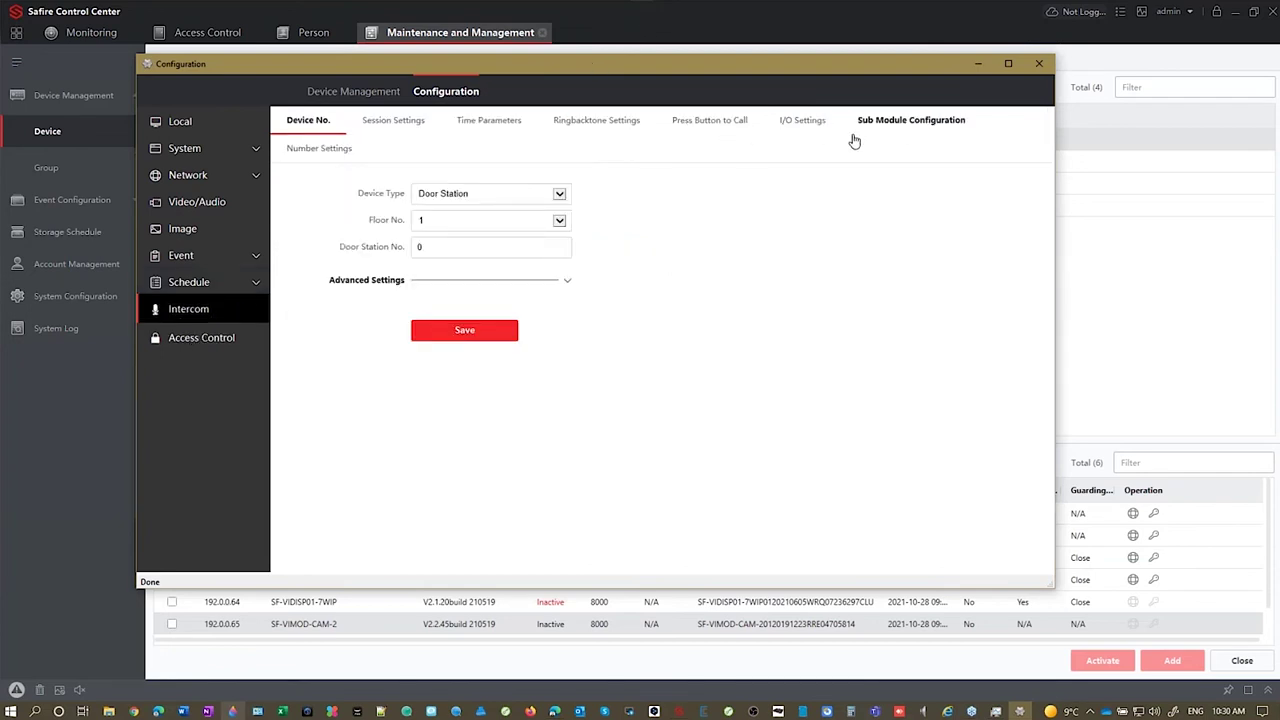
{"action": "left_click", "coordinate": [903, 120]}
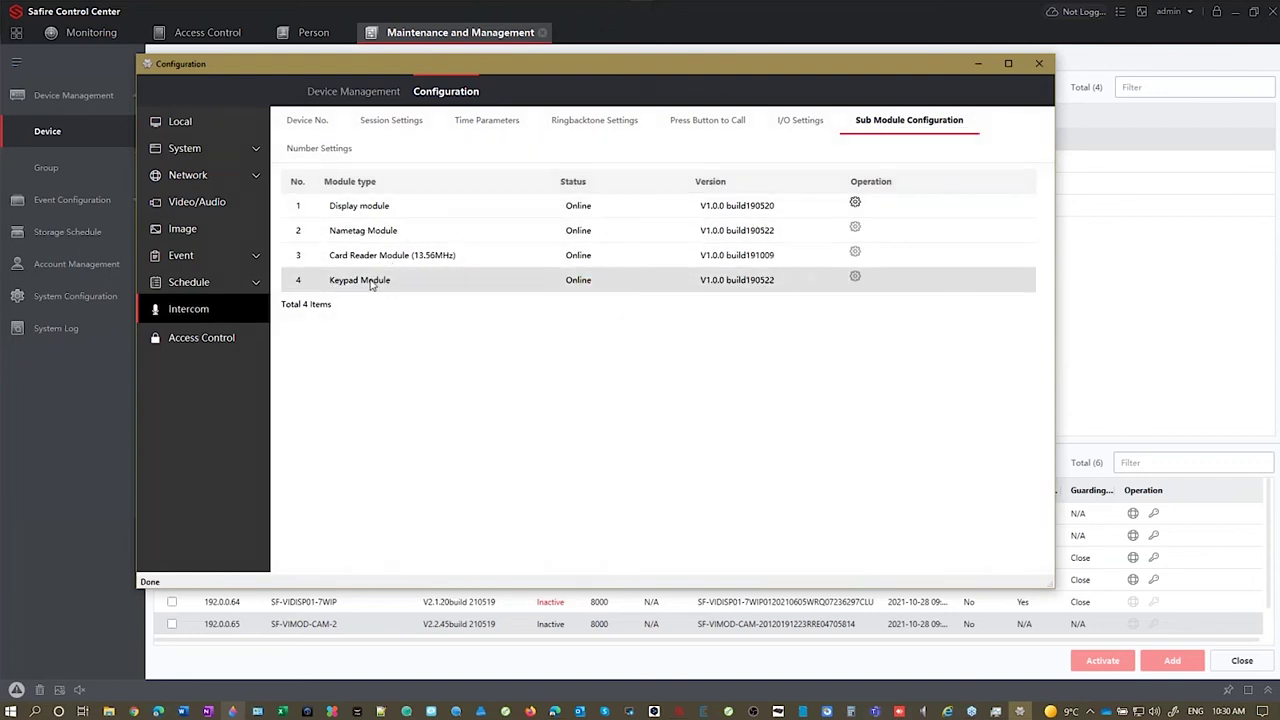
{"action": "left_click", "coordinate": [222, 338]}
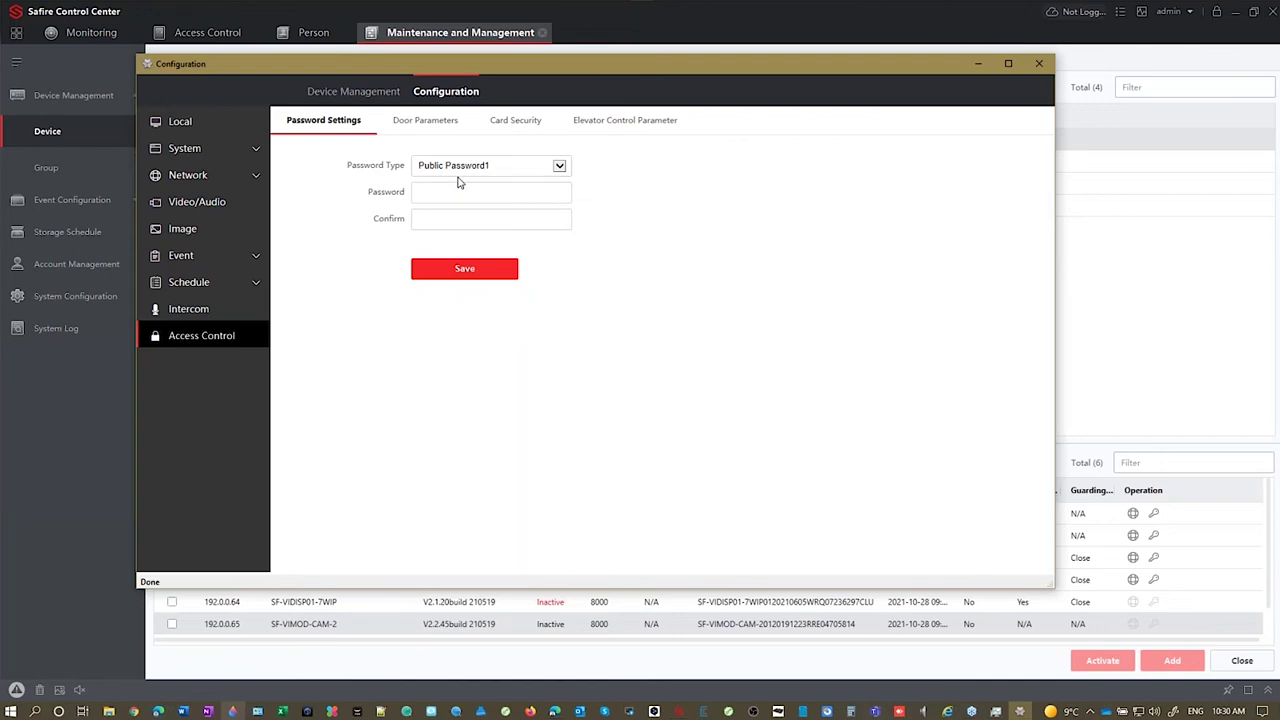
Step: Enter and confirm a six-digit password for Public Password1 and save it
{"action": "left_click", "coordinate": [560, 168]}
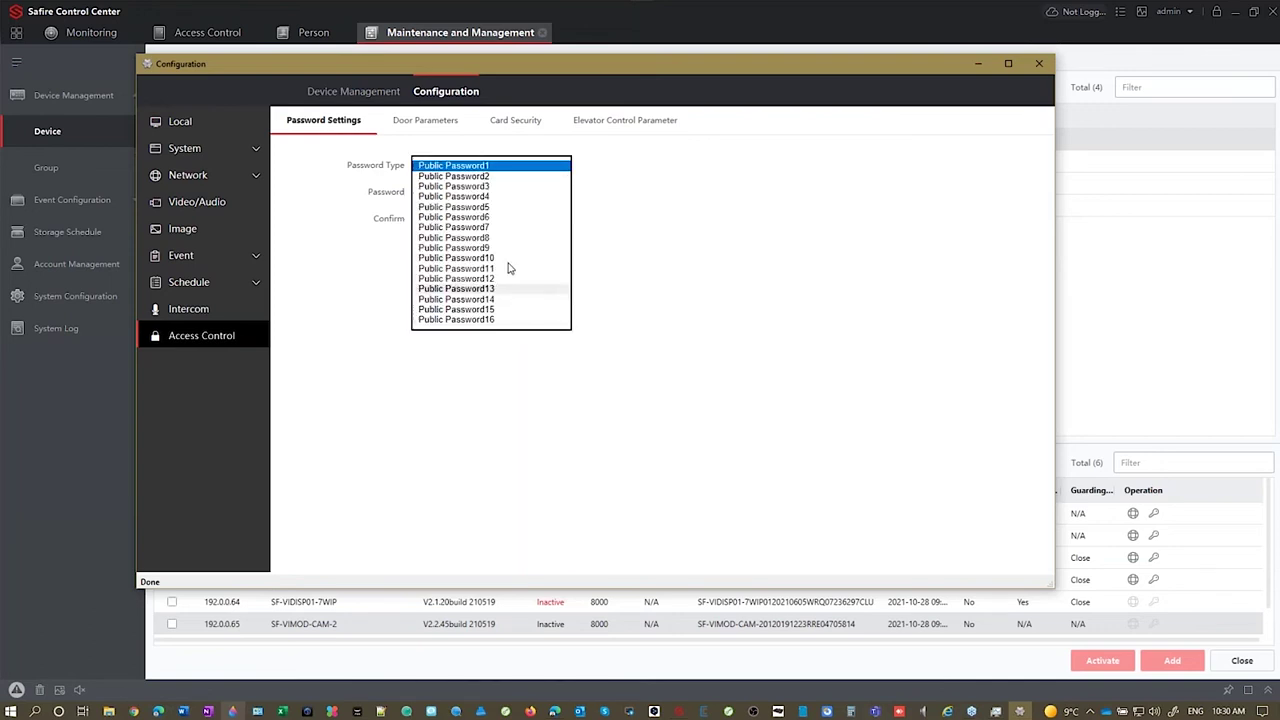
{"action": "left_click", "coordinate": [688, 188]}
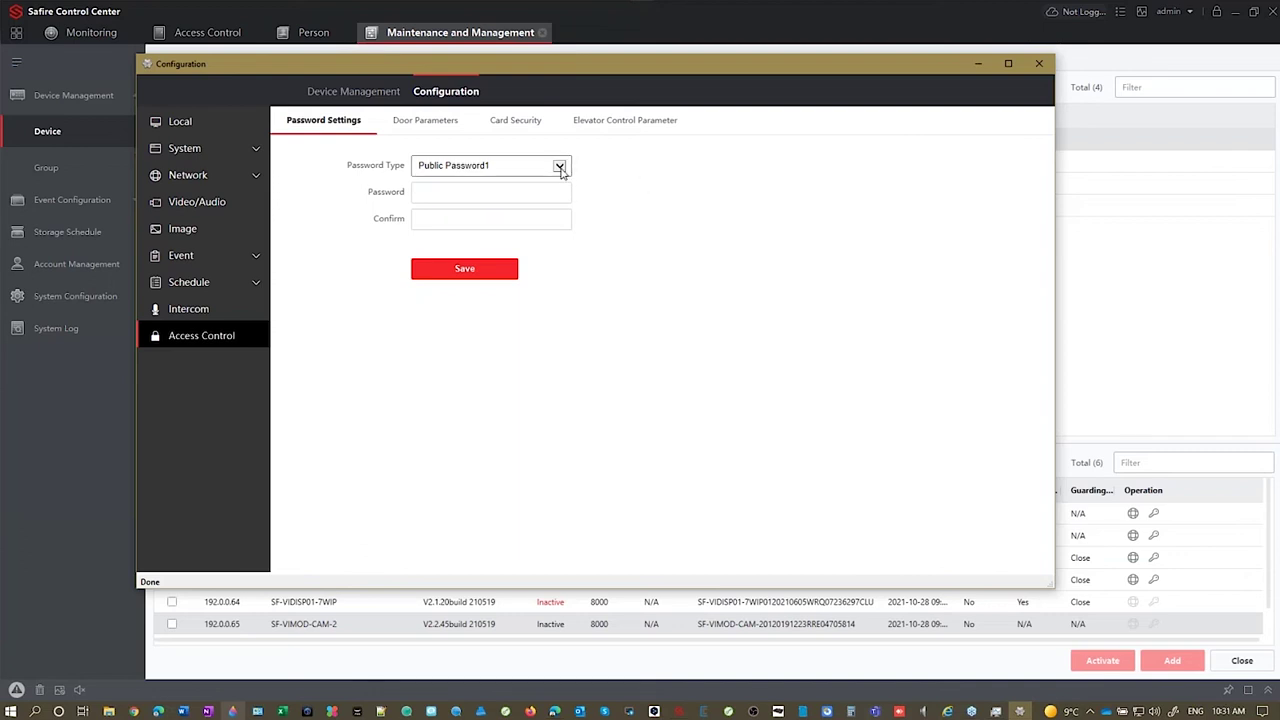
{"action": "left_click", "coordinate": [492, 192]}
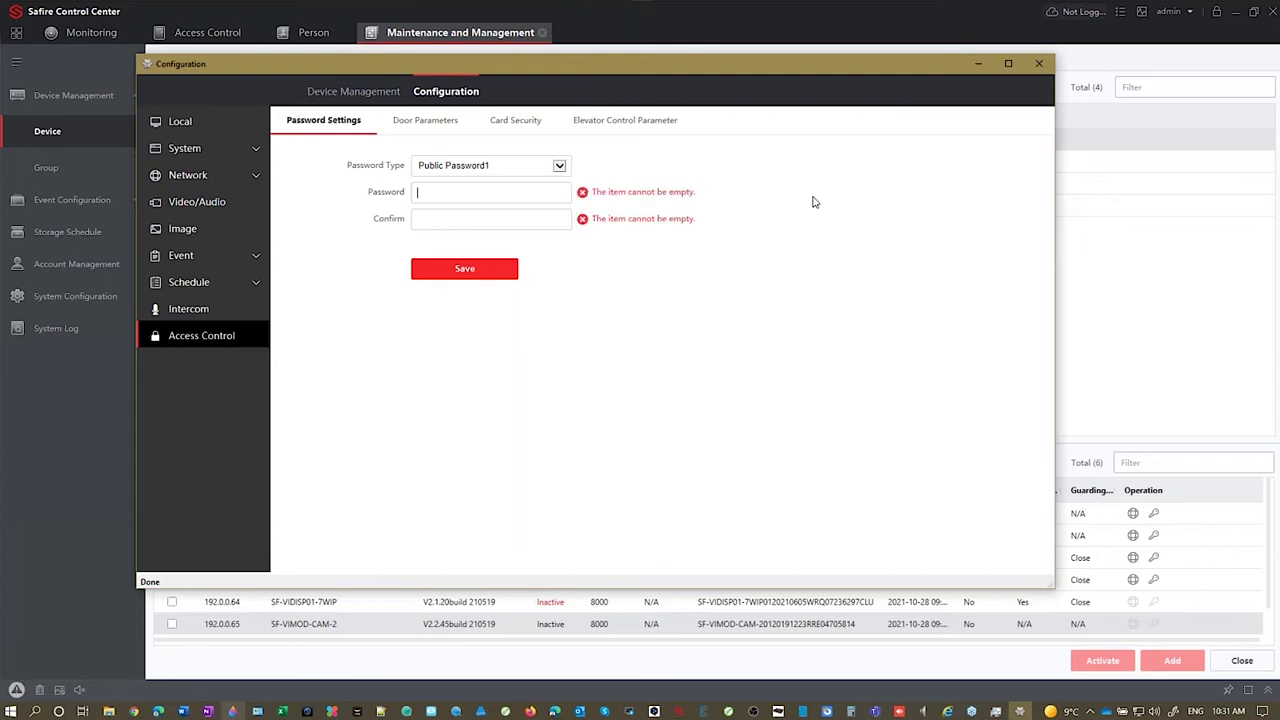
{"action": "type", "text": "123456"}
{"action": "key", "text": "Tab"}
{"action": "type", "text": "123456"}
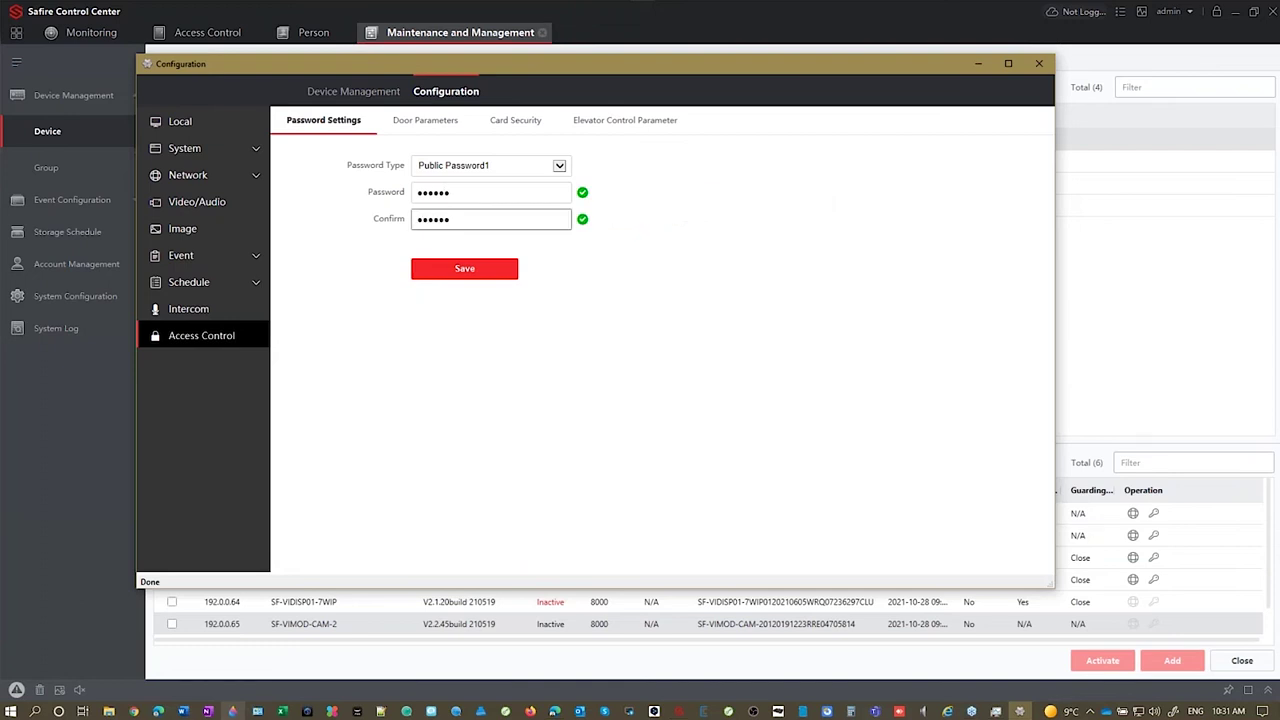
{"action": "left_click", "coordinate": [447, 268]}
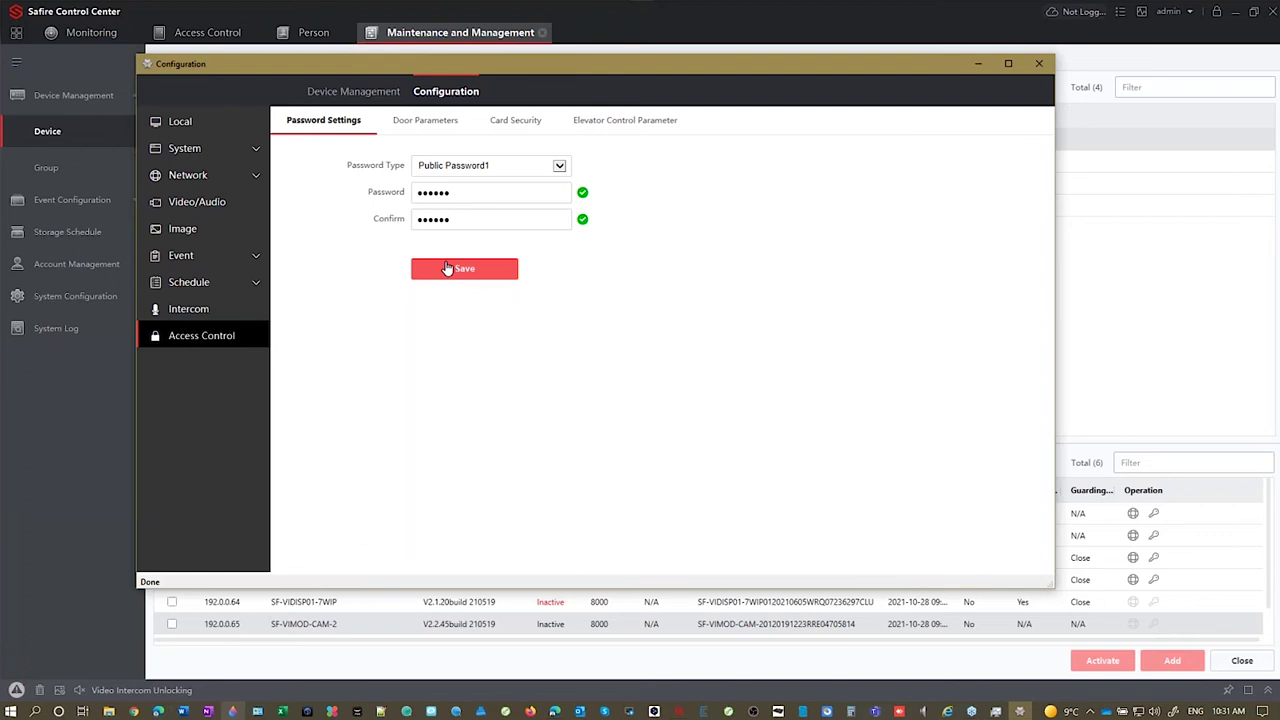
{"action": "left_click", "coordinate": [473, 226]}
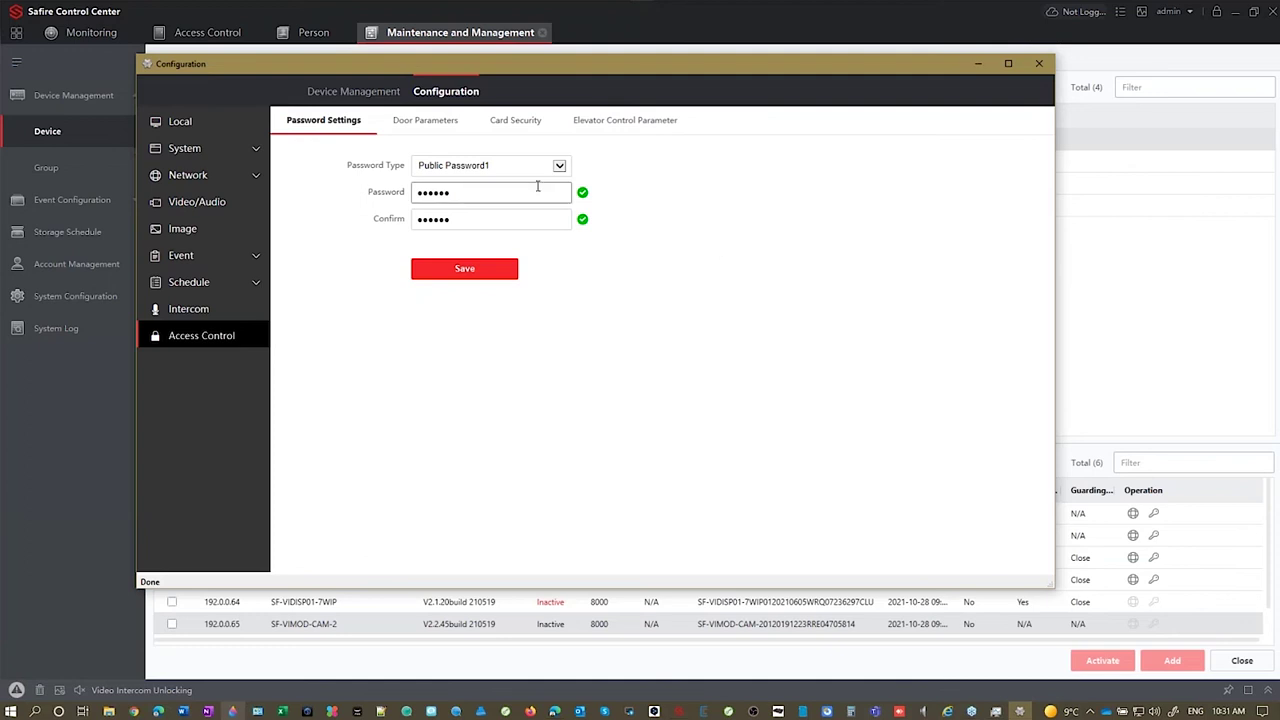
Step: Close the door station's Configuration window and switch to the Person list
{"action": "left_click", "coordinate": [191, 312]}
{"action": "left_click", "coordinate": [876, 124]}
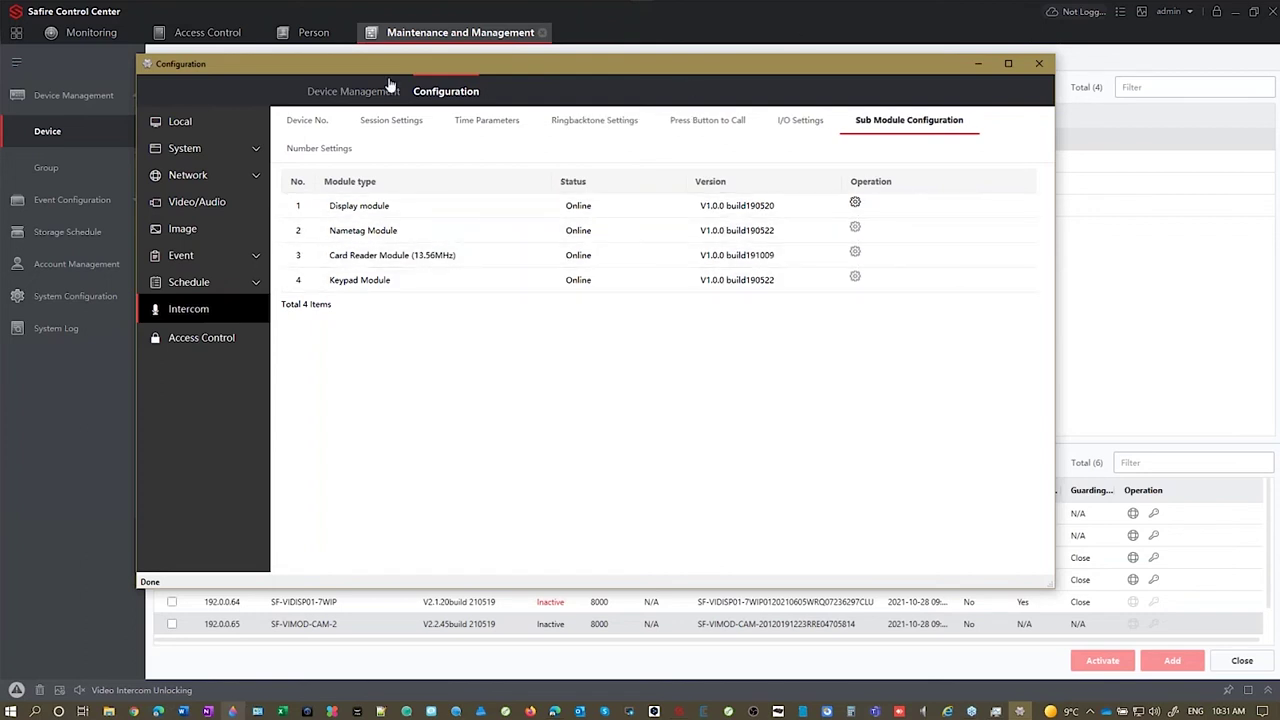
{"action": "left_click", "coordinate": [1039, 63]}
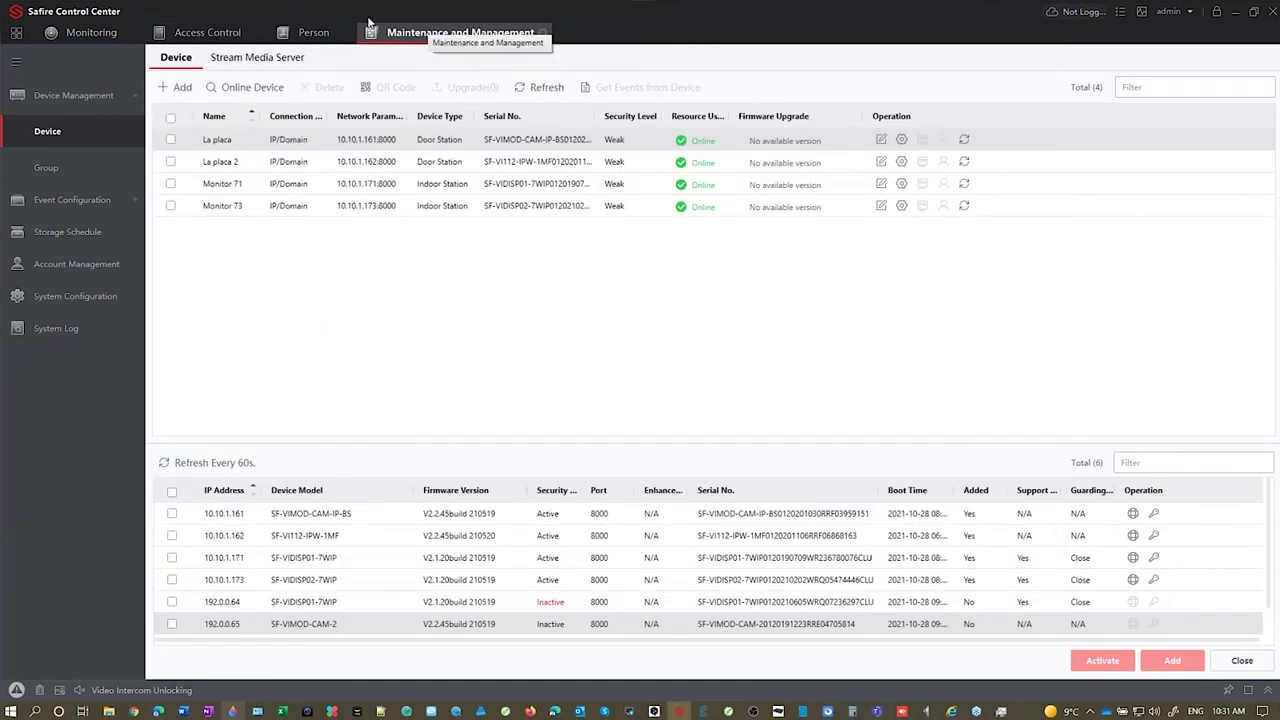
{"action": "left_click", "coordinate": [314, 32]}
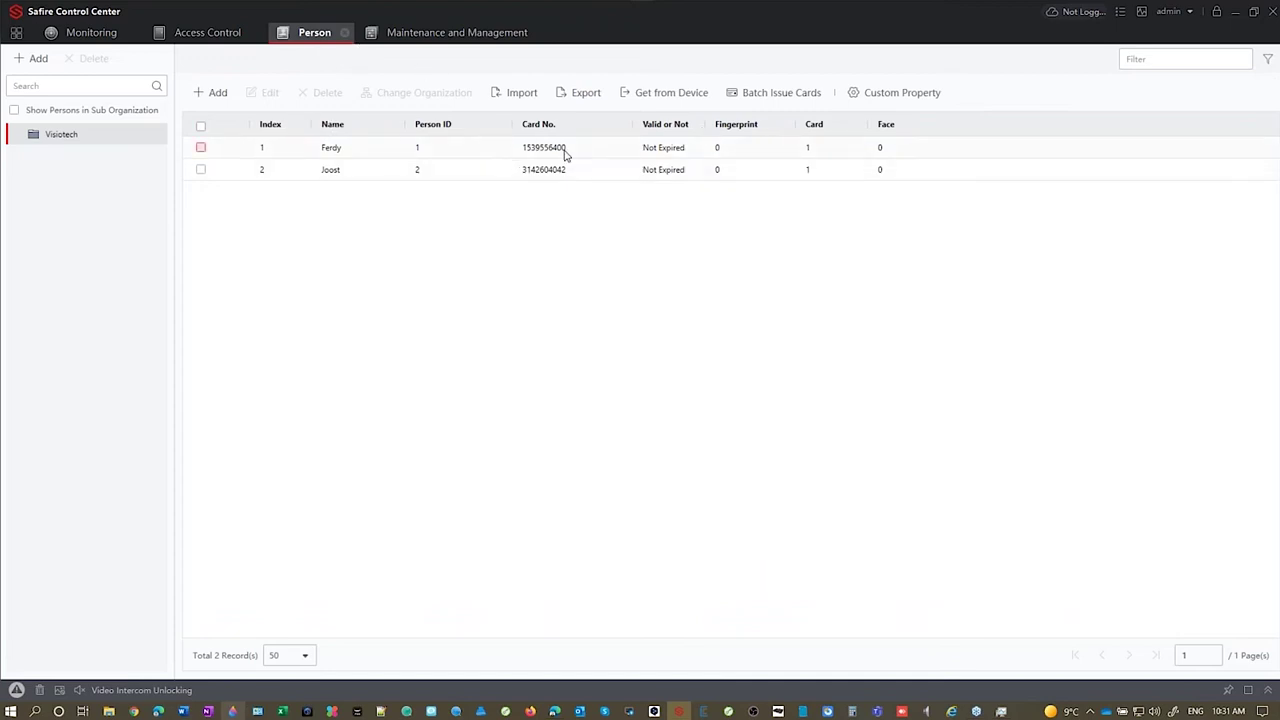
Step: Select the first person in the Visiotech Person list and open them for editing
{"action": "left_click", "coordinate": [340, 152]}
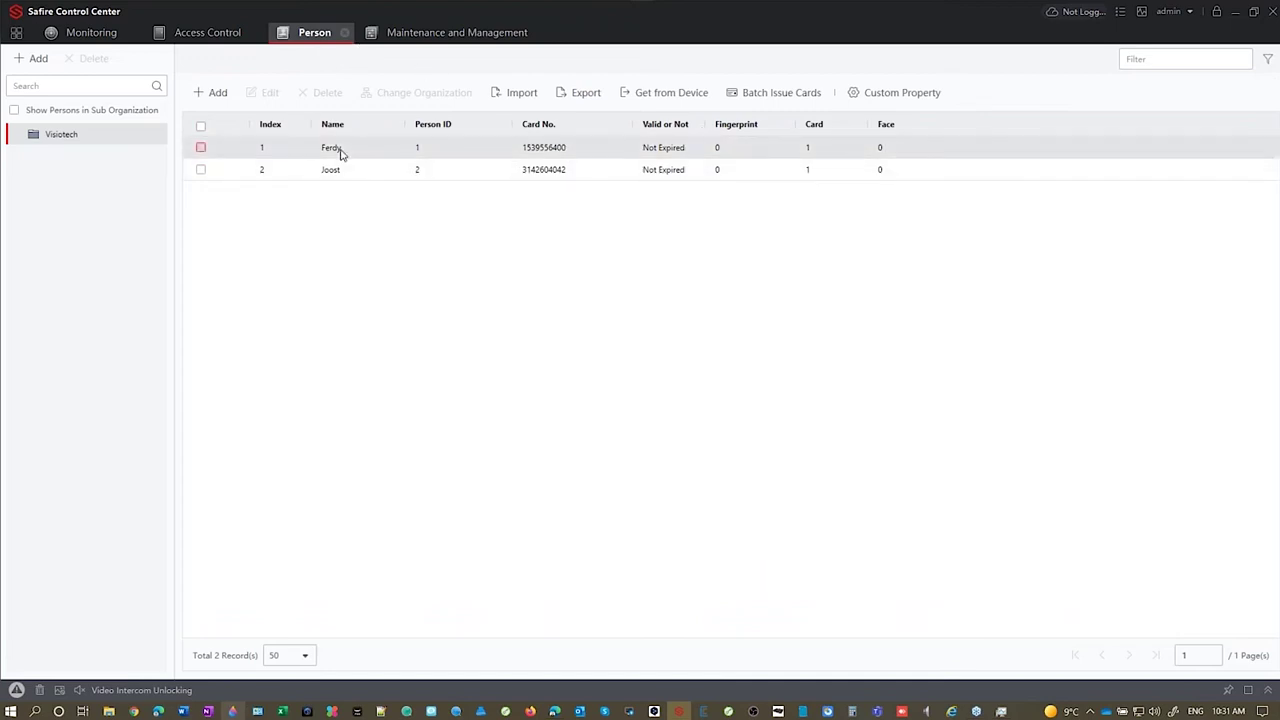
{"action": "left_click", "coordinate": [340, 150]}
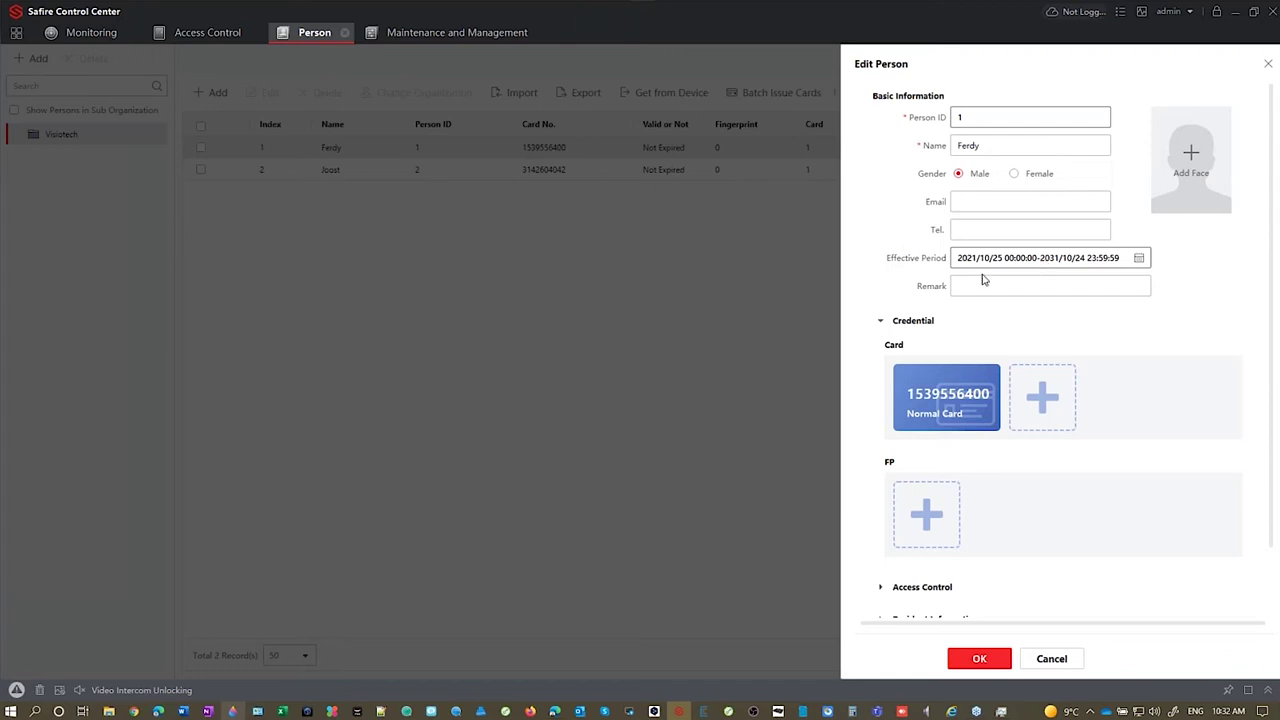
Step: Start adding a card and set La placa 2 as the card reader device
{"action": "left_click", "coordinate": [1045, 402]}
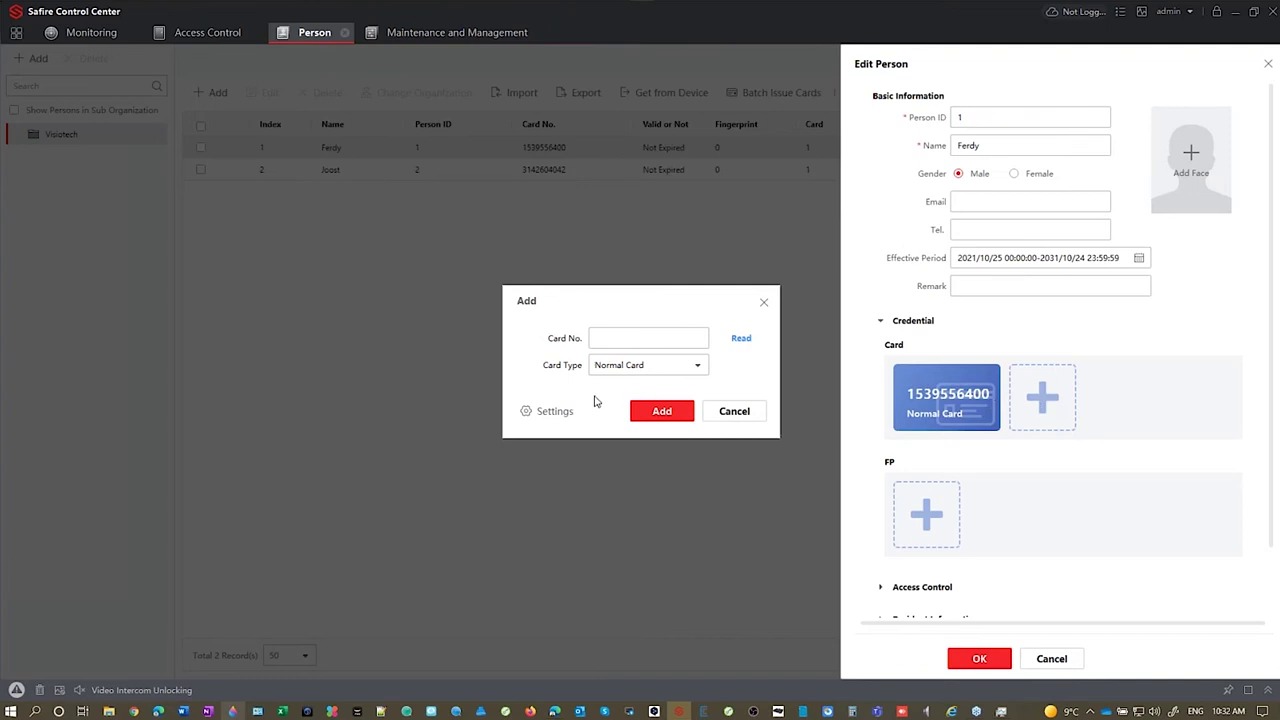
{"action": "left_click", "coordinate": [556, 412]}
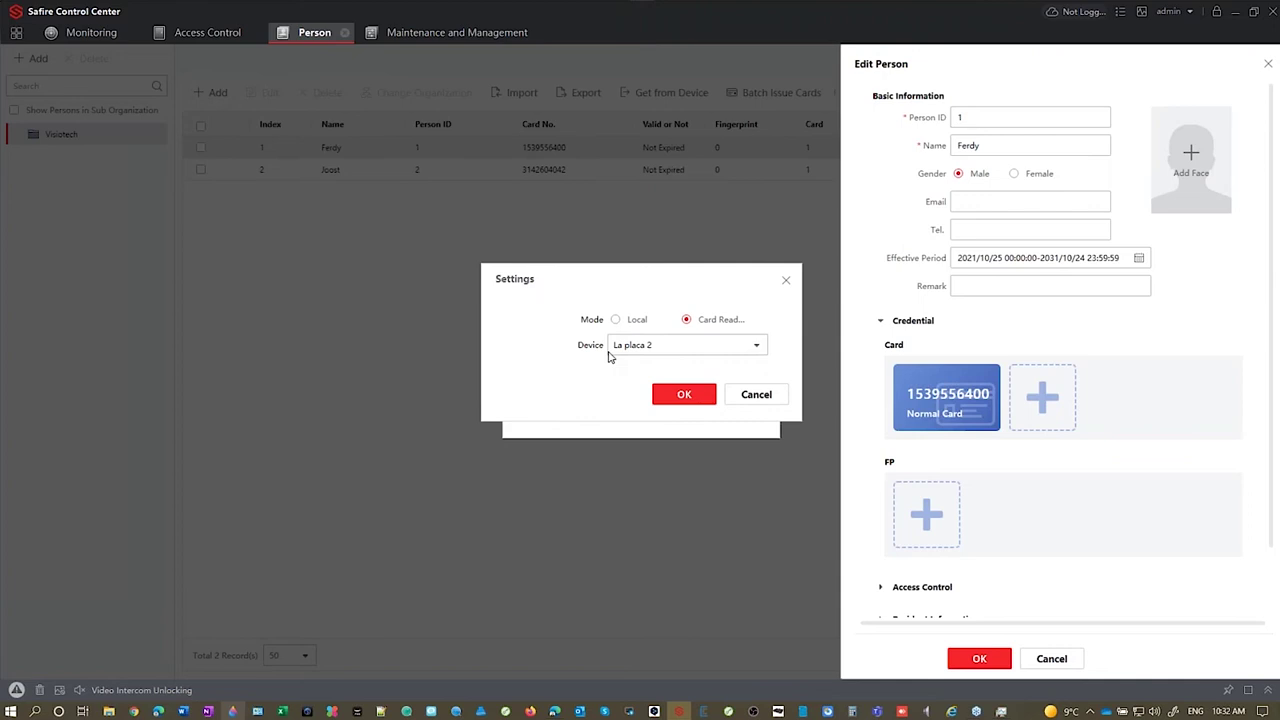
{"action": "left_click", "coordinate": [722, 348]}
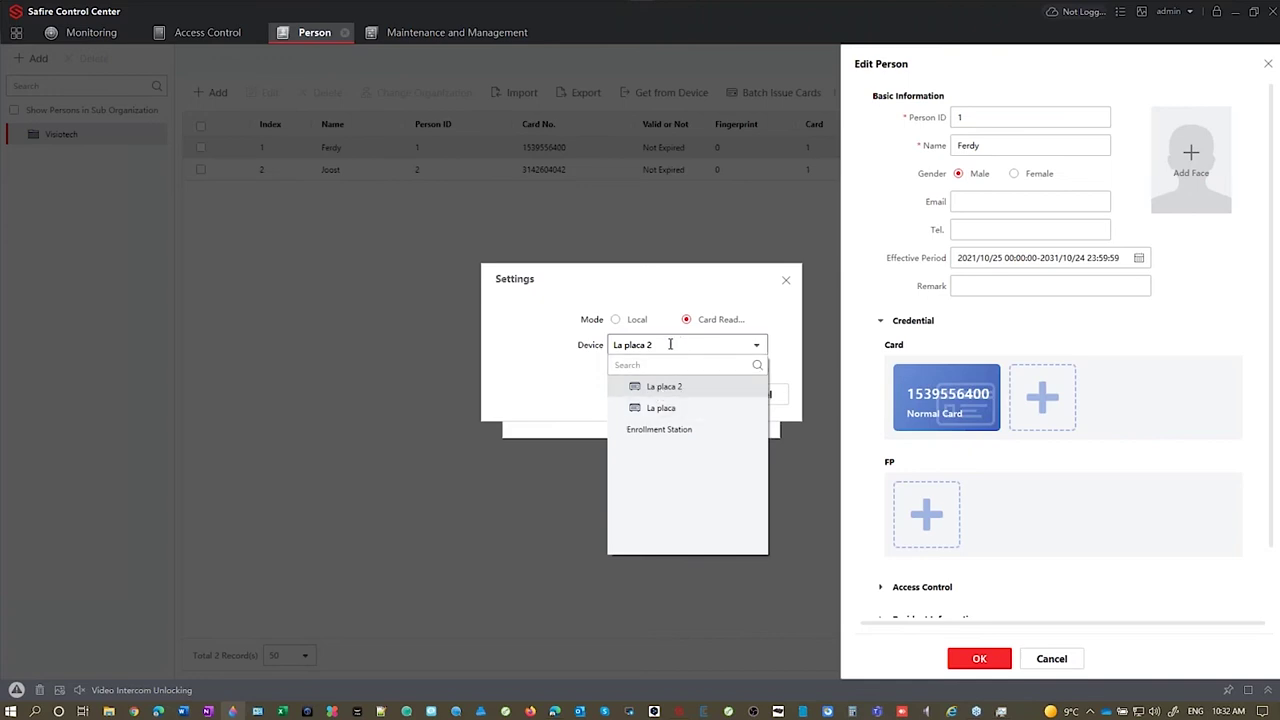
{"action": "left_click", "coordinate": [523, 344]}
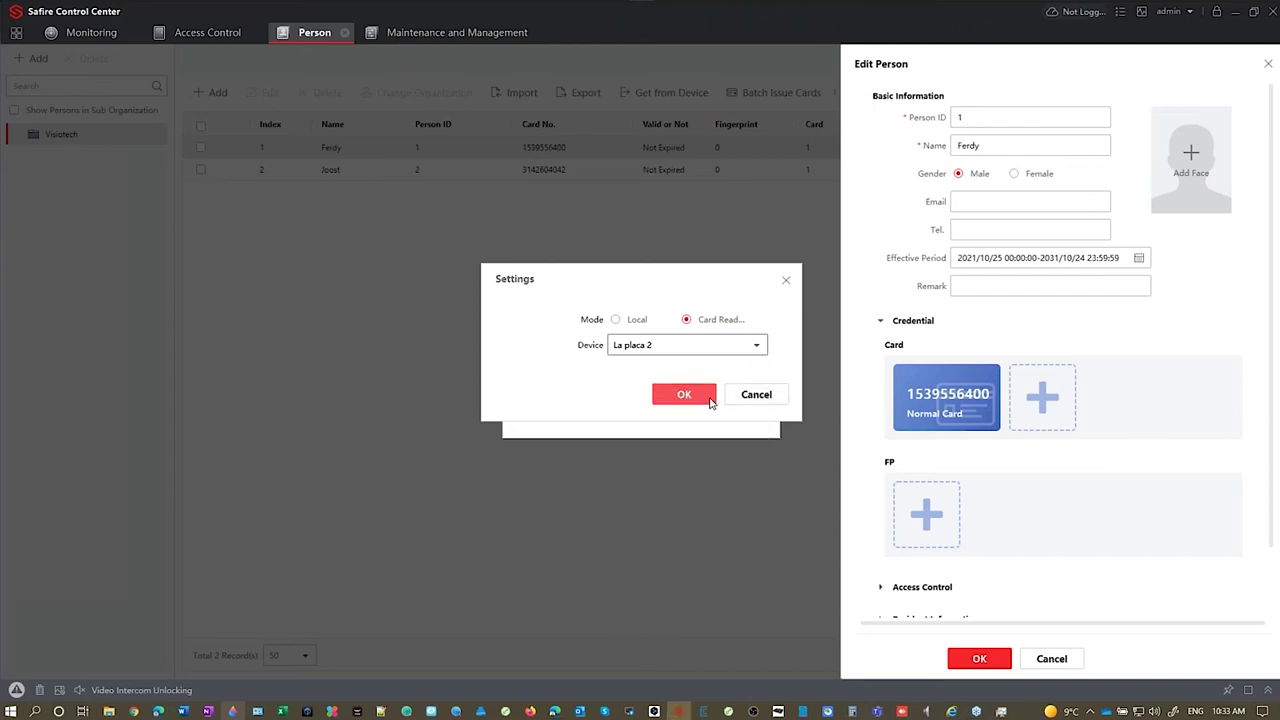
{"action": "left_click", "coordinate": [684, 400]}
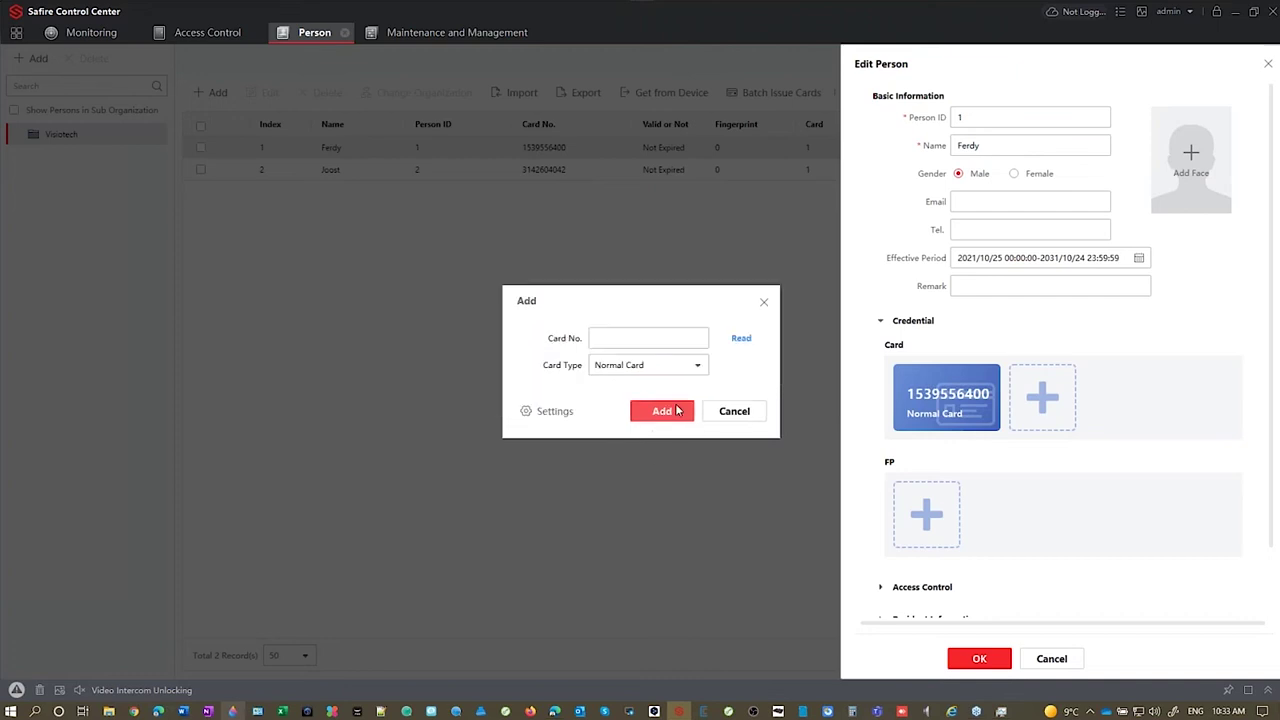
Step: Read the card number, change its last digit to 3 to avoid the duplicate, and add it
{"action": "left_click", "coordinate": [743, 339]}
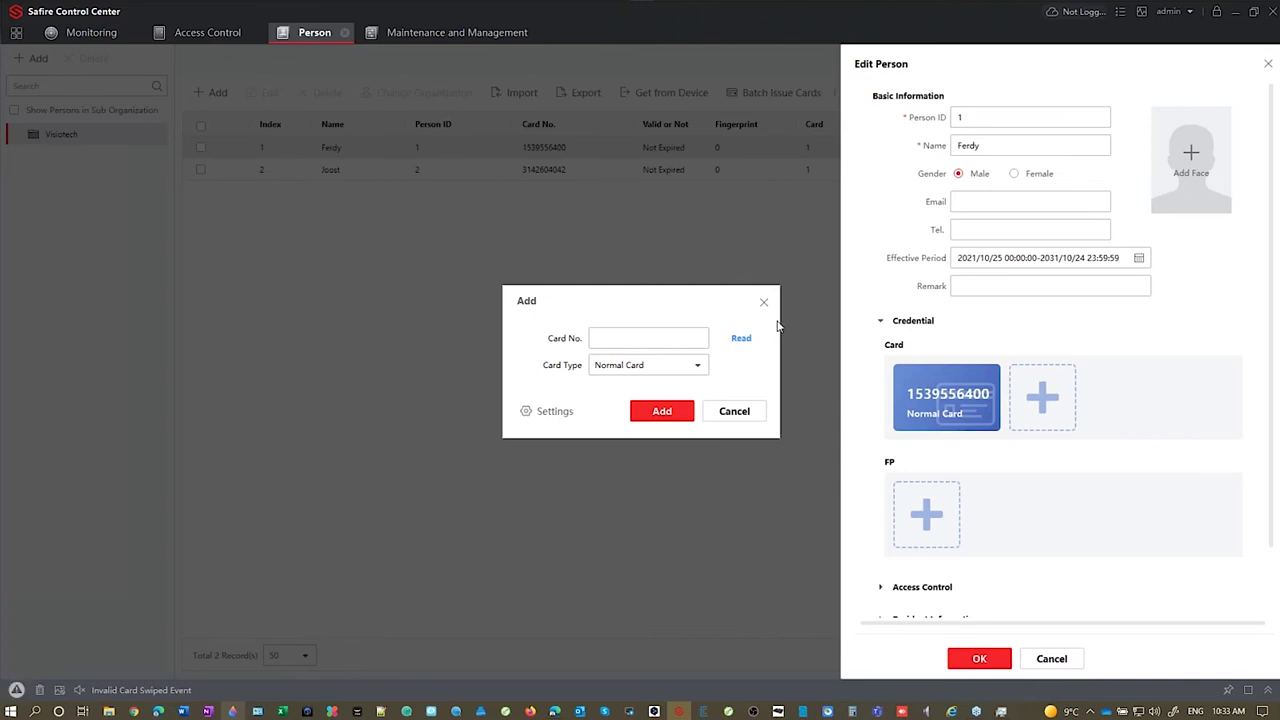
{"action": "left_click", "coordinate": [665, 343]}
{"action": "left_click", "coordinate": [741, 338]}
{"action": "left_click", "coordinate": [641, 417]}
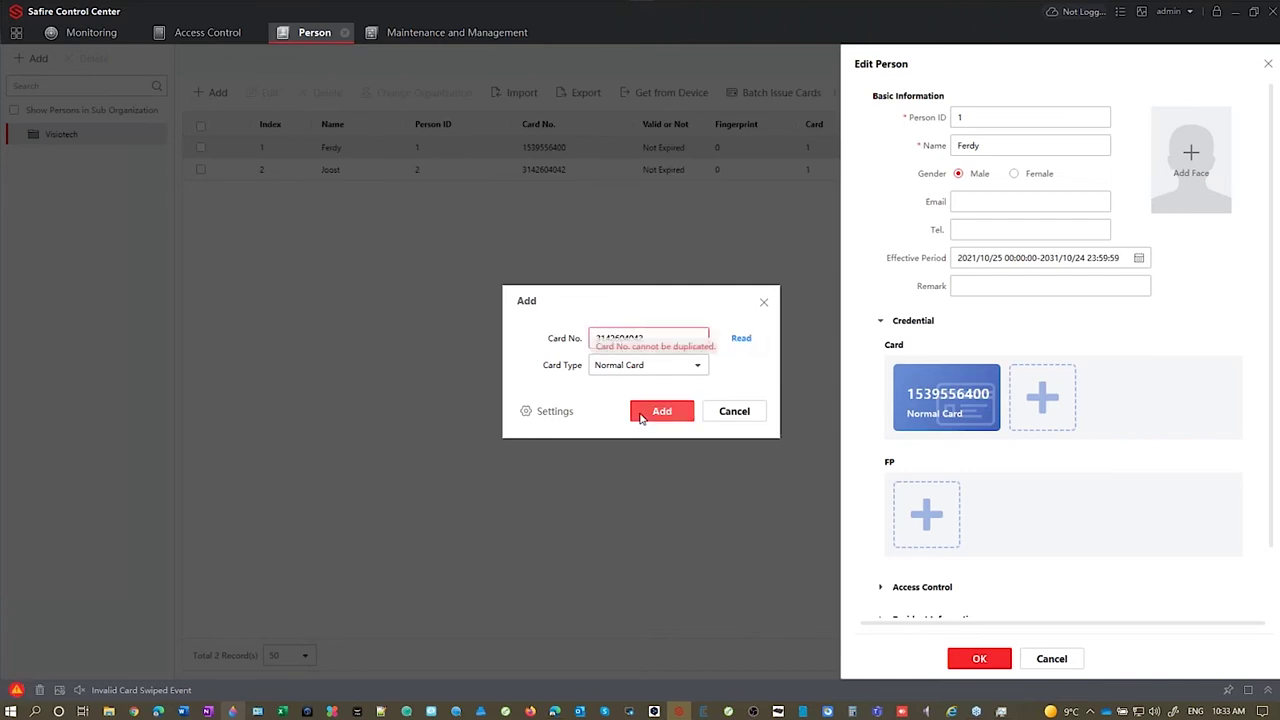
{"action": "left_click", "coordinate": [652, 408]}
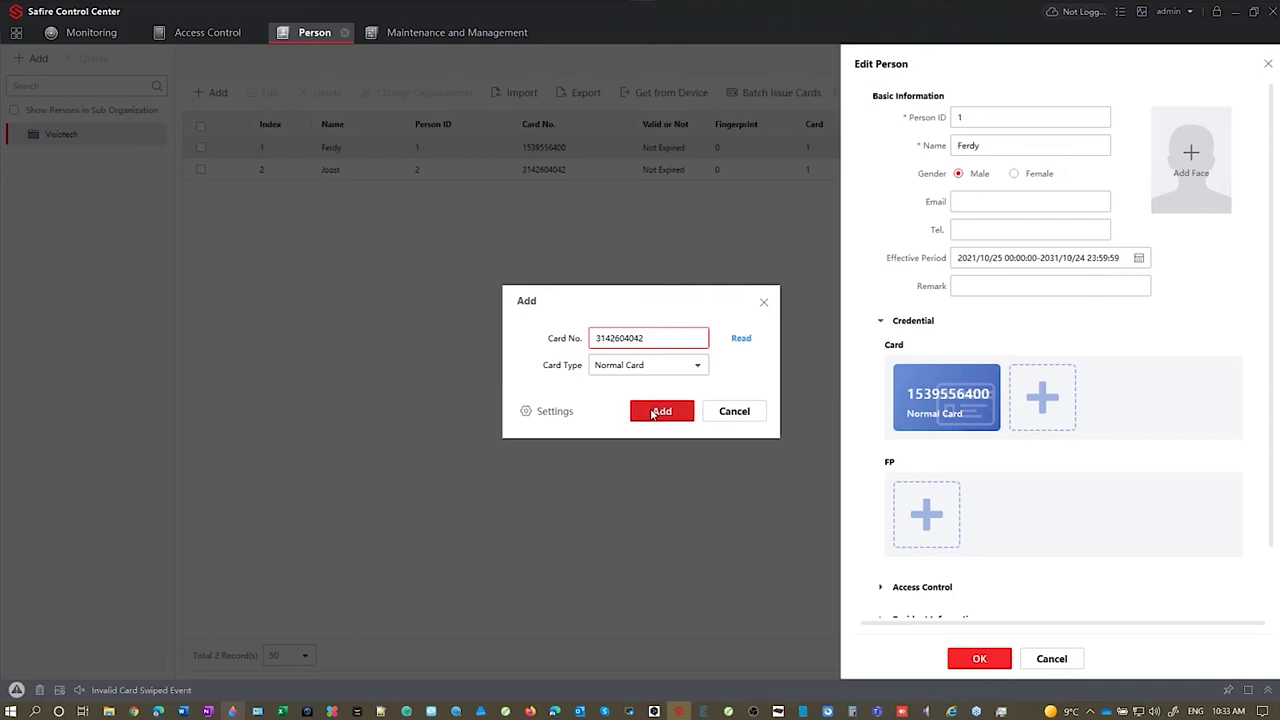
{"action": "left_click", "coordinate": [662, 416]}
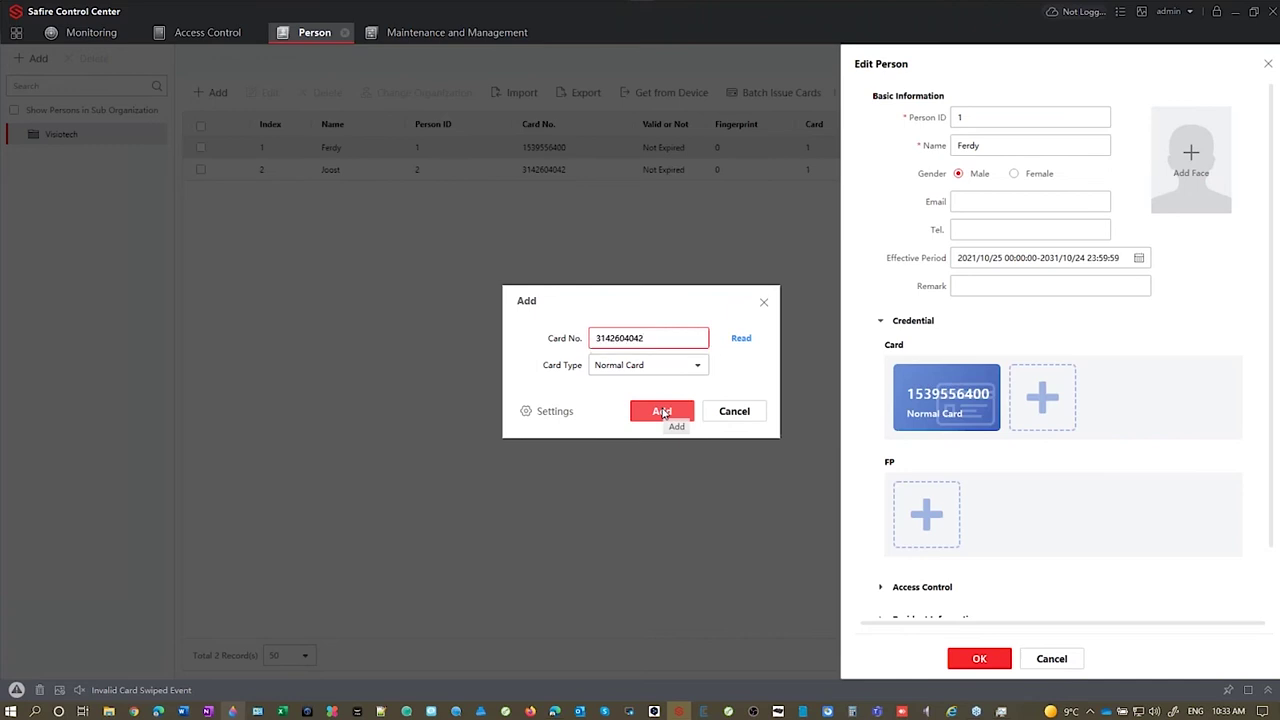
{"action": "key", "text": "BackSpace"}
{"action": "type", "text": "3"}
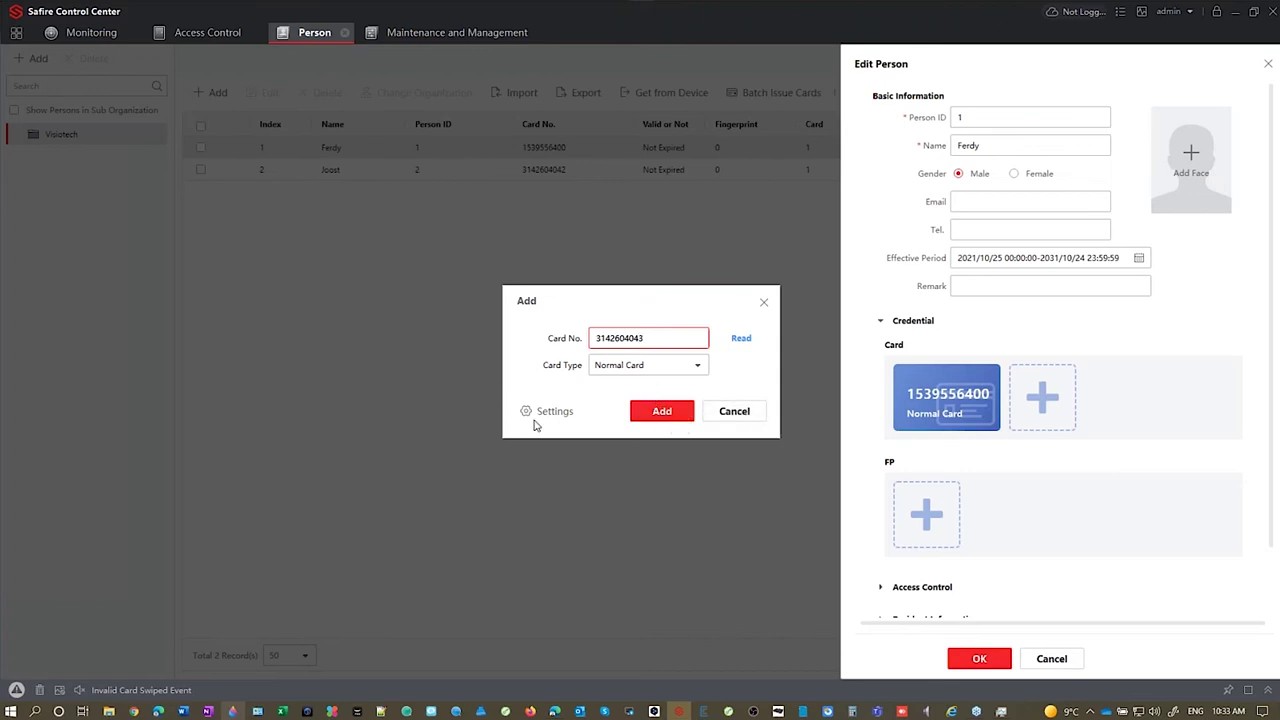
{"action": "left_click", "coordinate": [658, 412]}
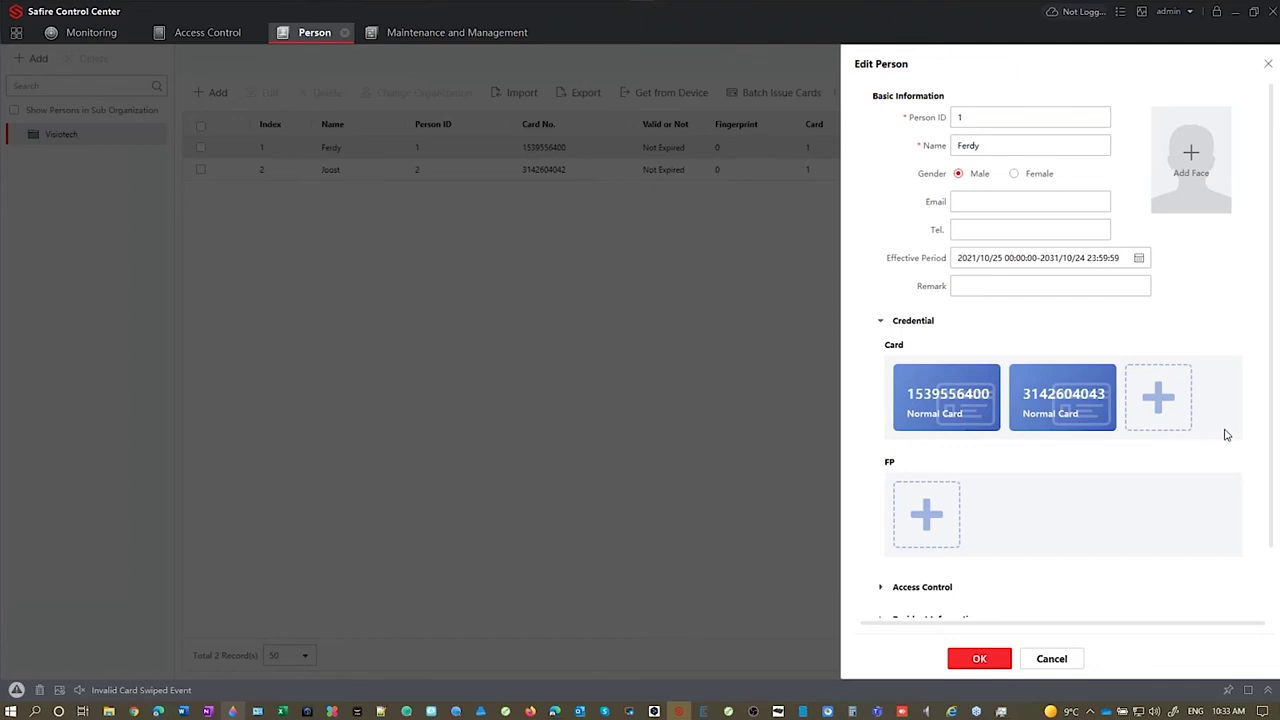
{"action": "mouse_move", "coordinate": [1067, 405]}
{"action": "mouse_move", "coordinate": [1000, 413]}
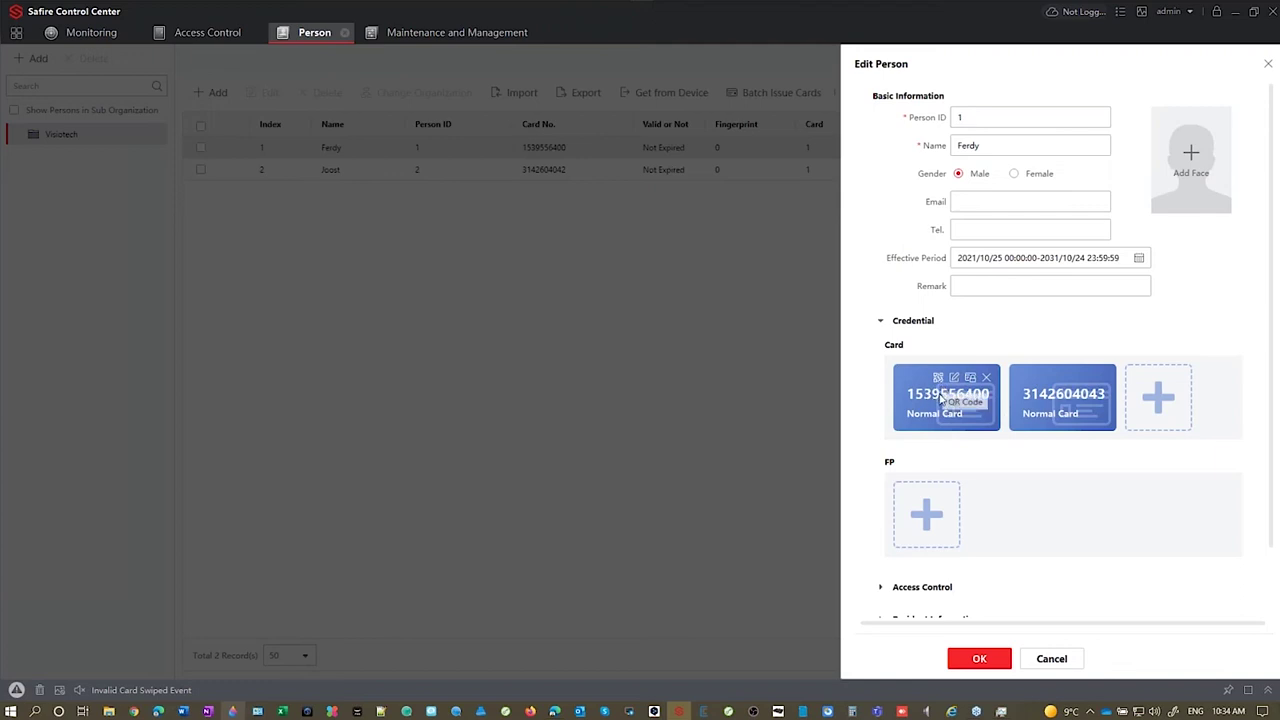
{"action": "left_click", "coordinate": [938, 379]}
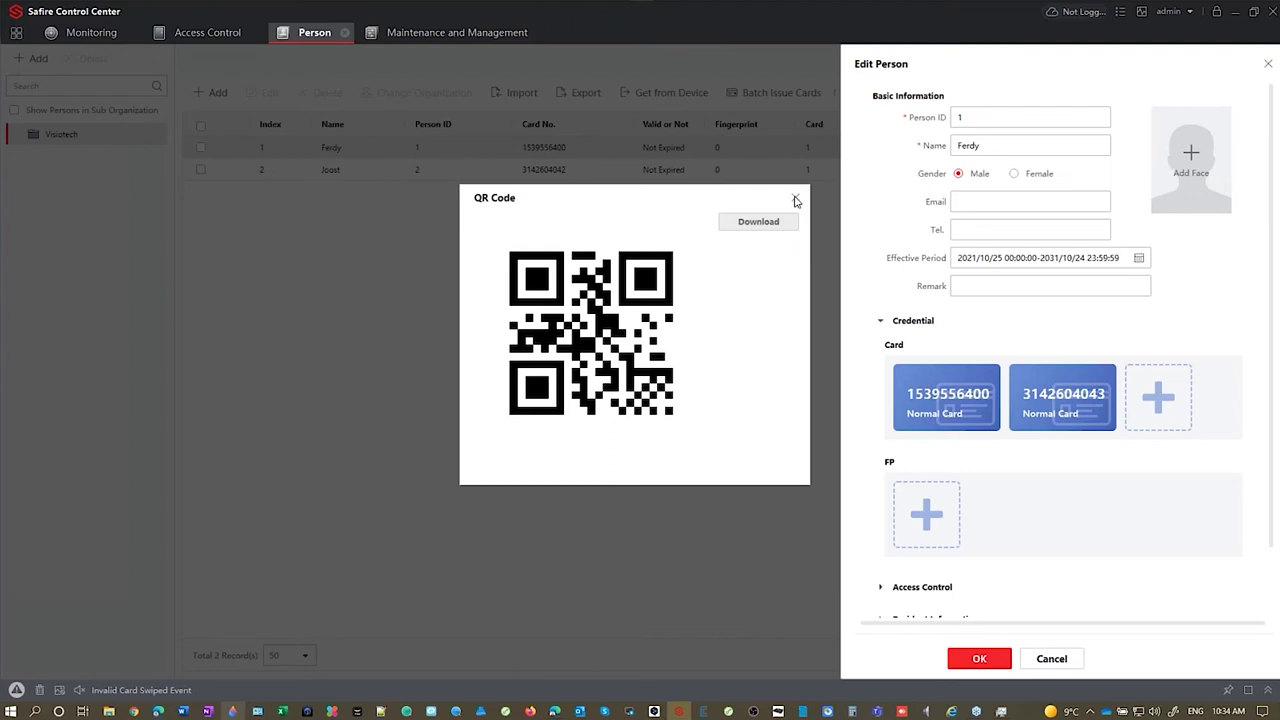
{"action": "left_click", "coordinate": [796, 199]}
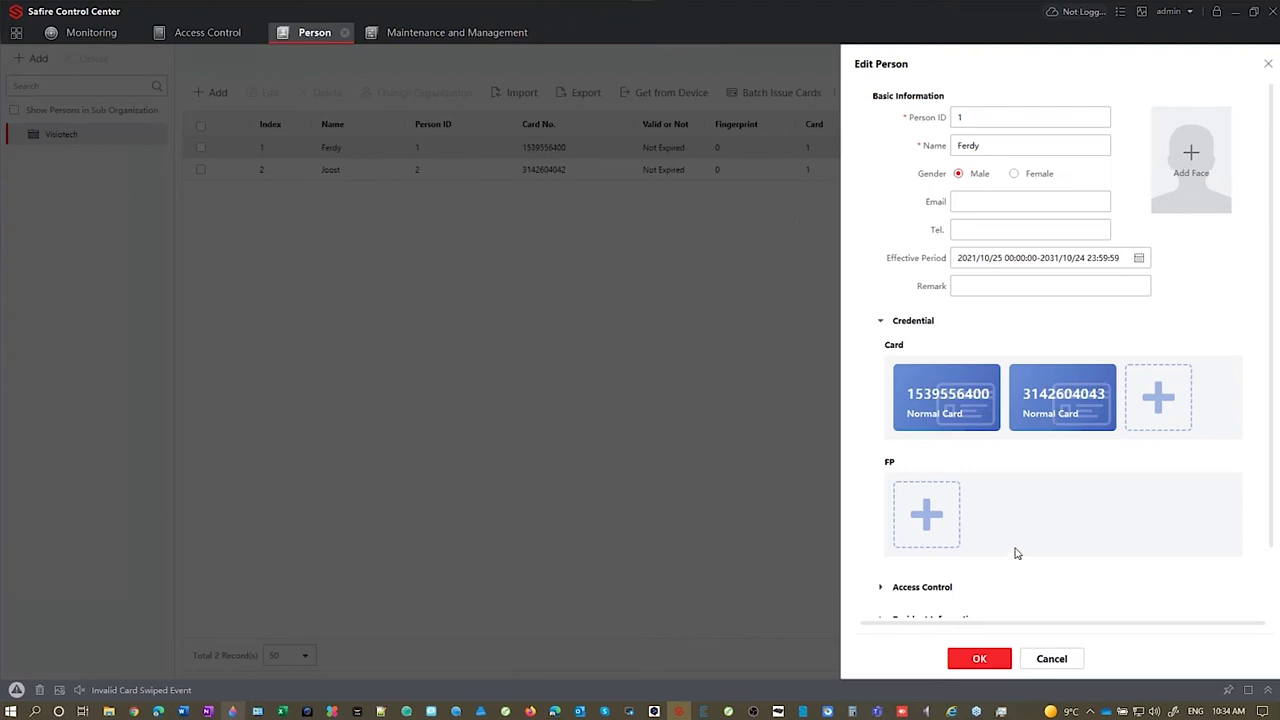
{"action": "scroll", "coordinate": [1050, 518], "scroll_direction": "down", "scroll_amount": 1}
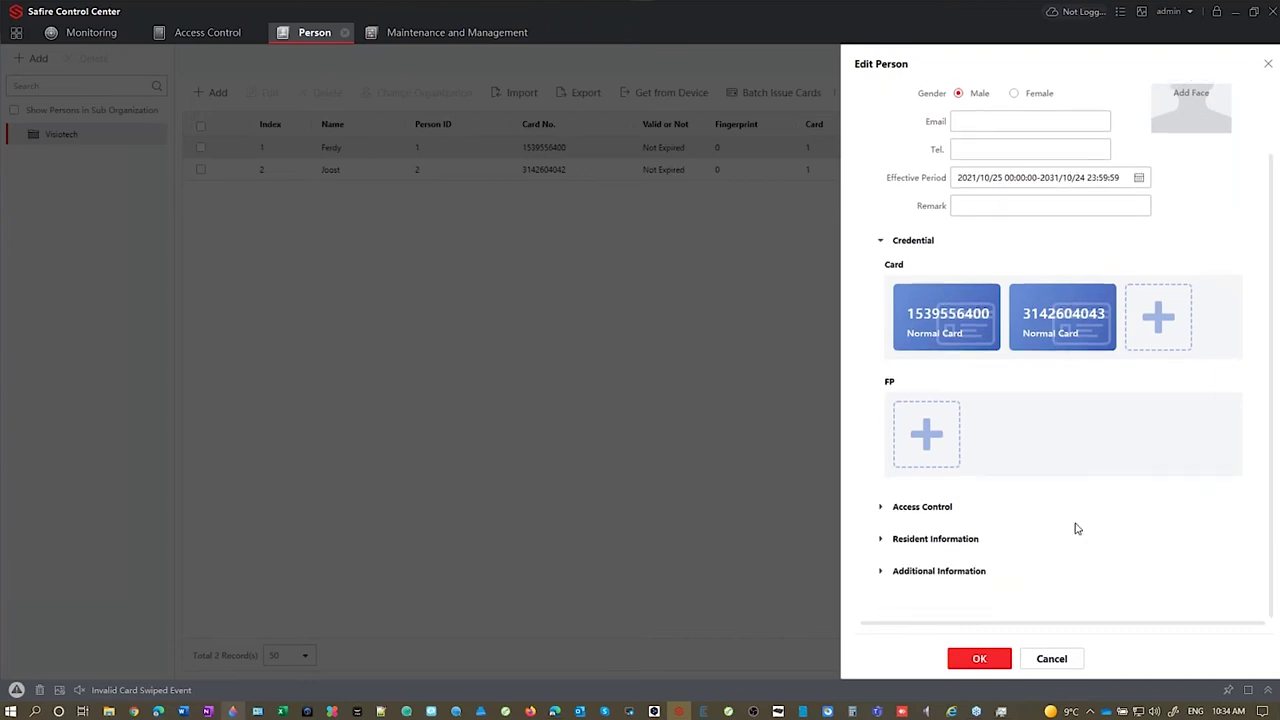
Step: Bind the resident to Analog Indoor Station with door station La placa and save the person
{"action": "left_click", "coordinate": [889, 539]}
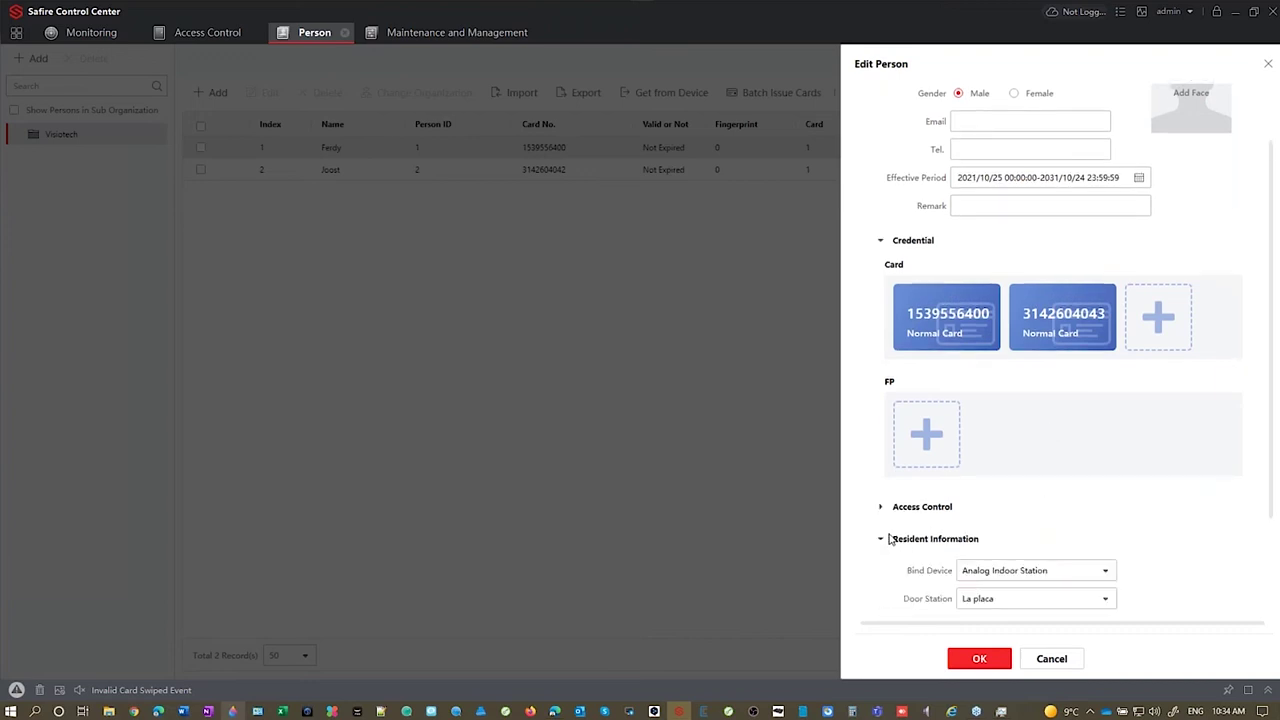
{"action": "scroll", "coordinate": [989, 494], "scroll_direction": "down", "scroll_amount": 2}
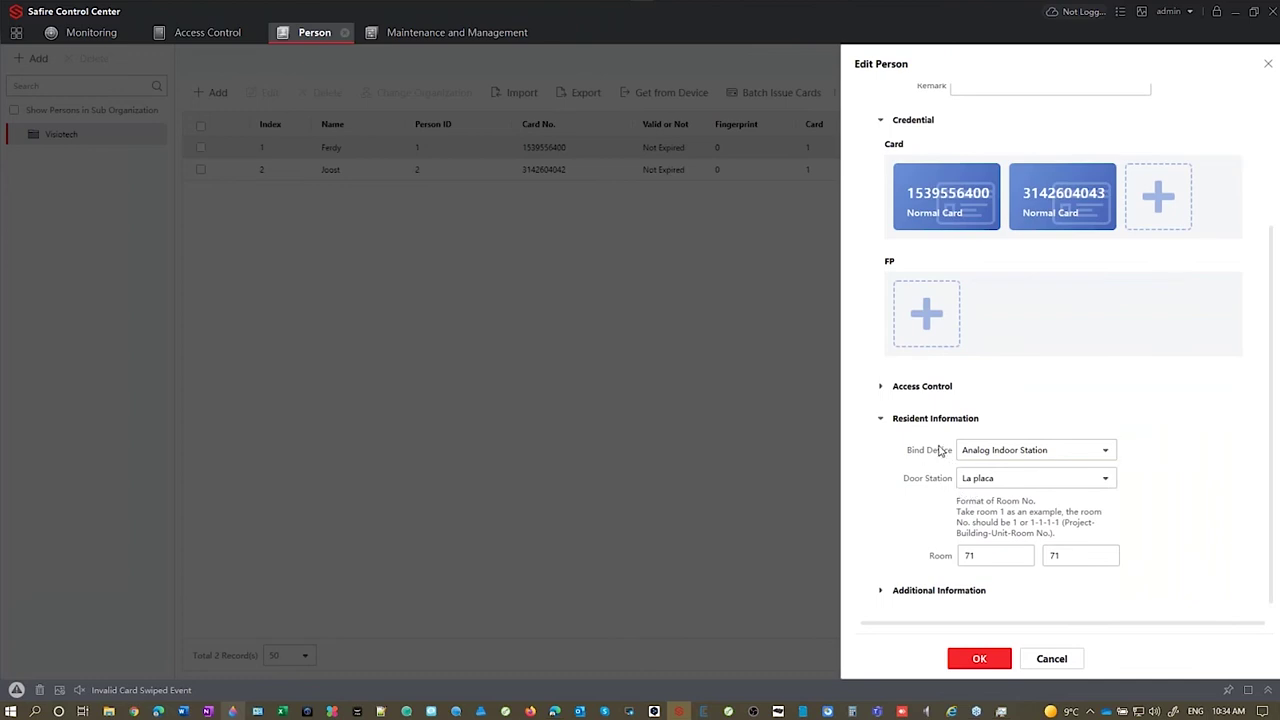
{"action": "left_click", "coordinate": [987, 451]}
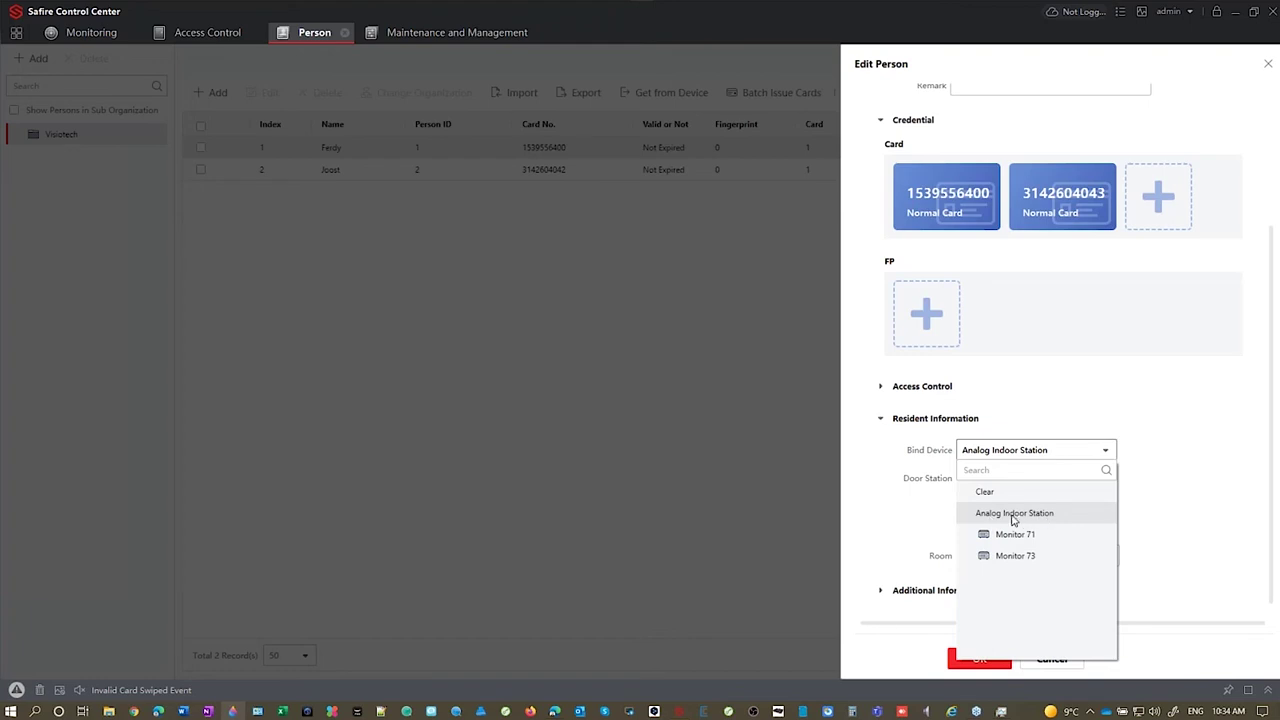
{"action": "left_click", "coordinate": [1015, 520]}
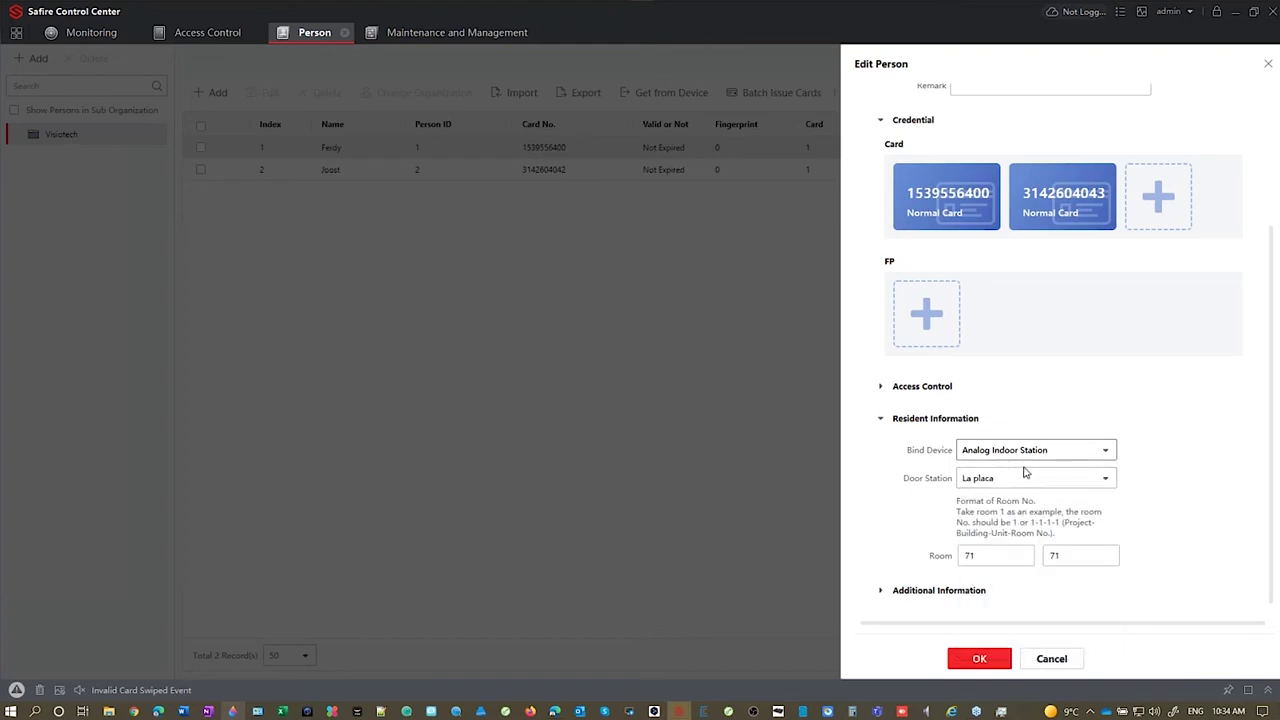
{"action": "left_click", "coordinate": [996, 482]}
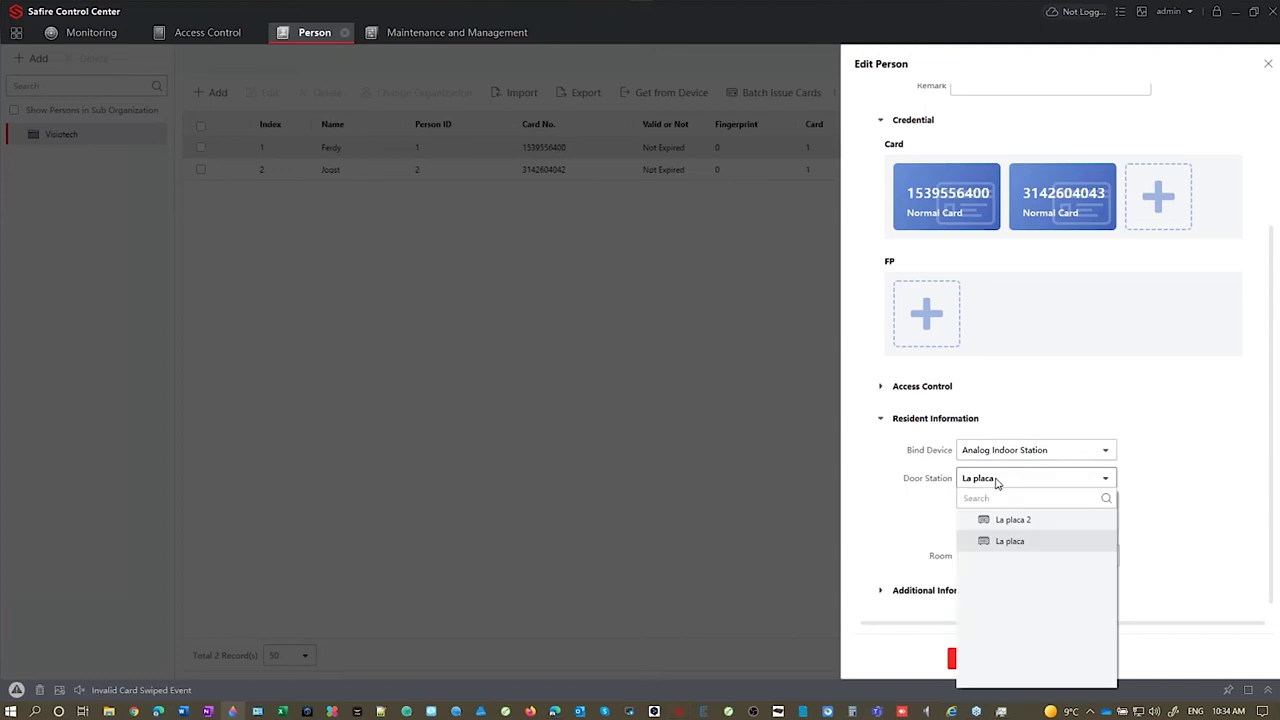
{"action": "left_click", "coordinate": [922, 516]}
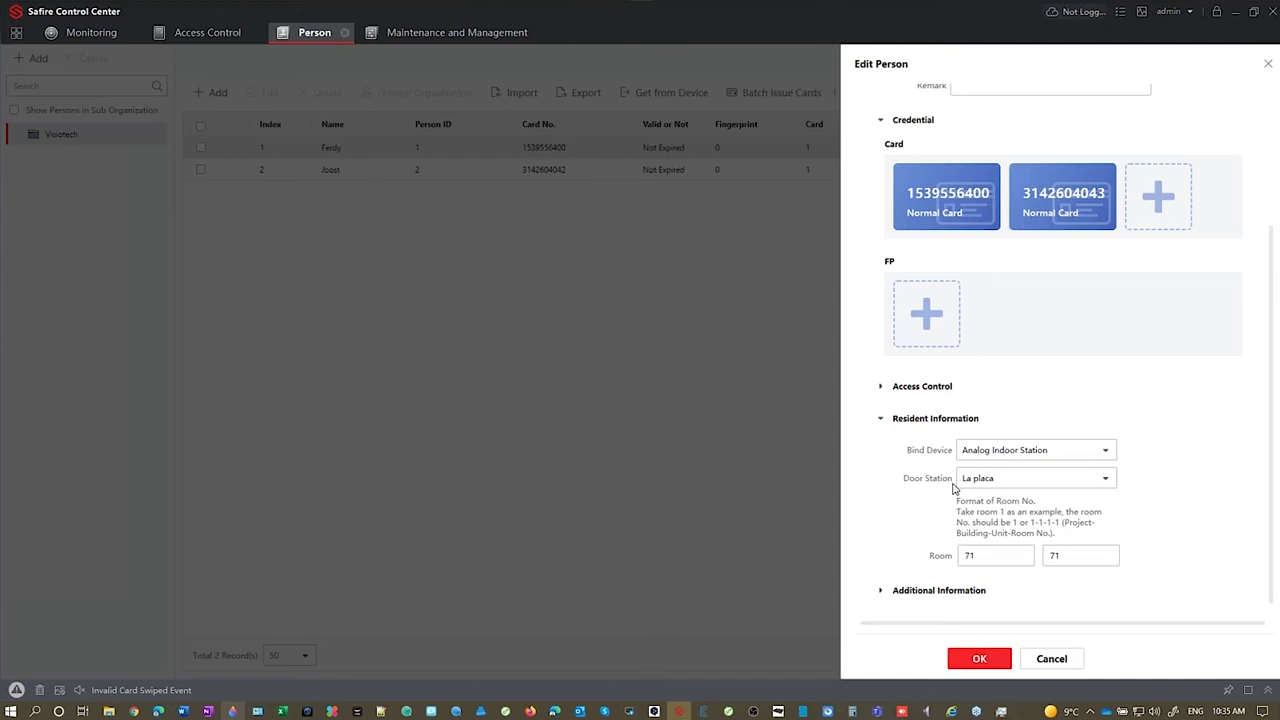
{"action": "scroll", "coordinate": [957, 489], "scroll_direction": "down", "scroll_amount": 1}
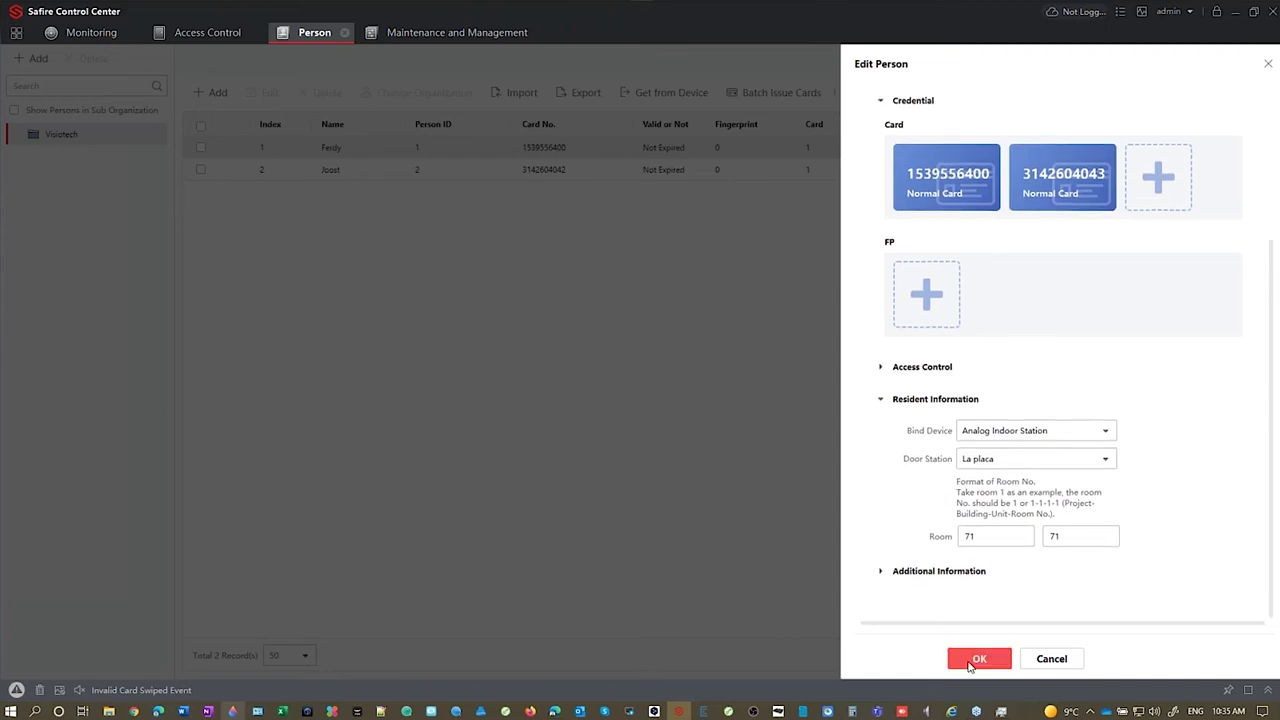
{"action": "left_click", "coordinate": [970, 660]}
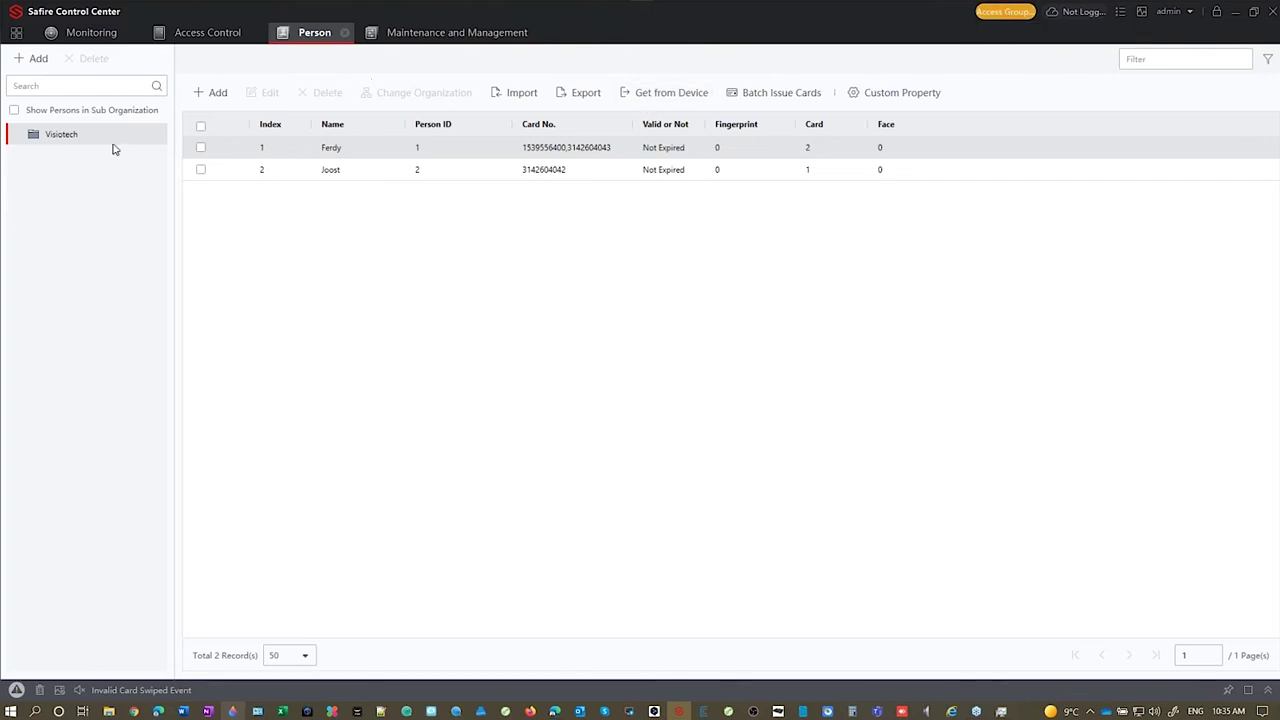
Step: In Access Control, view the Monday 9 - 18 schedule template, then open the Access Group page
{"action": "left_click", "coordinate": [210, 33]}
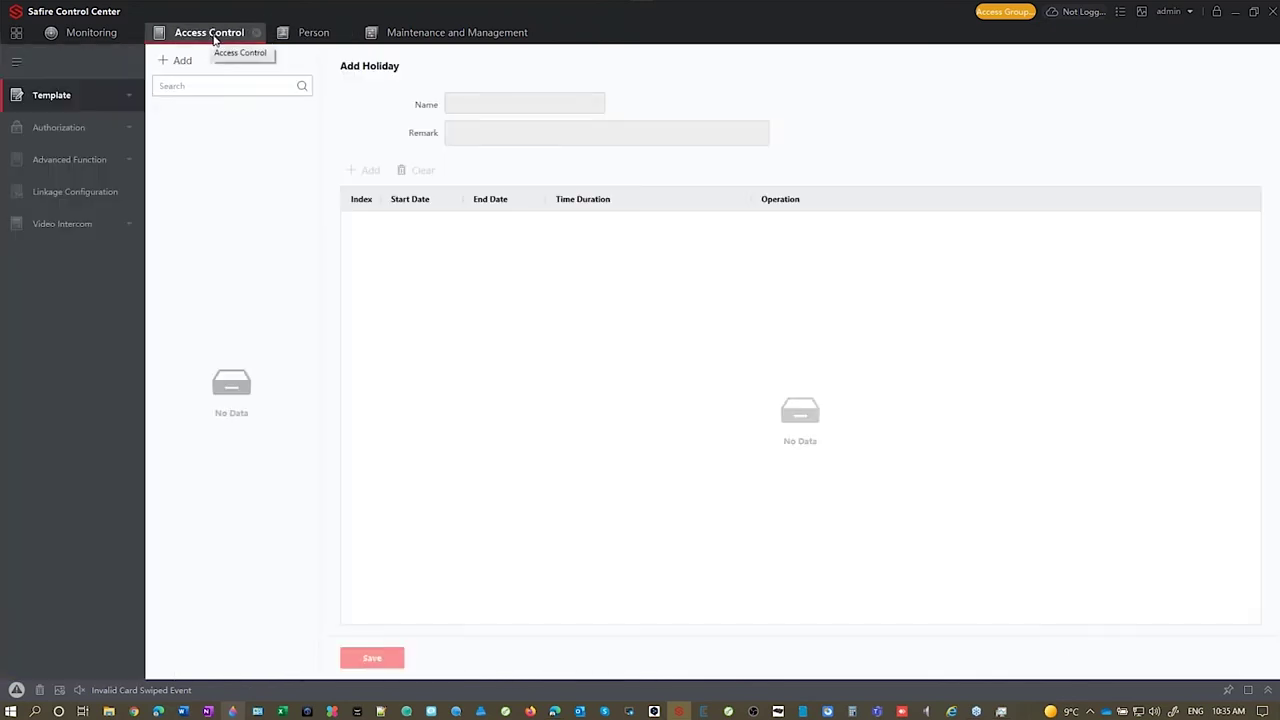
{"action": "left_click", "coordinate": [125, 125]}
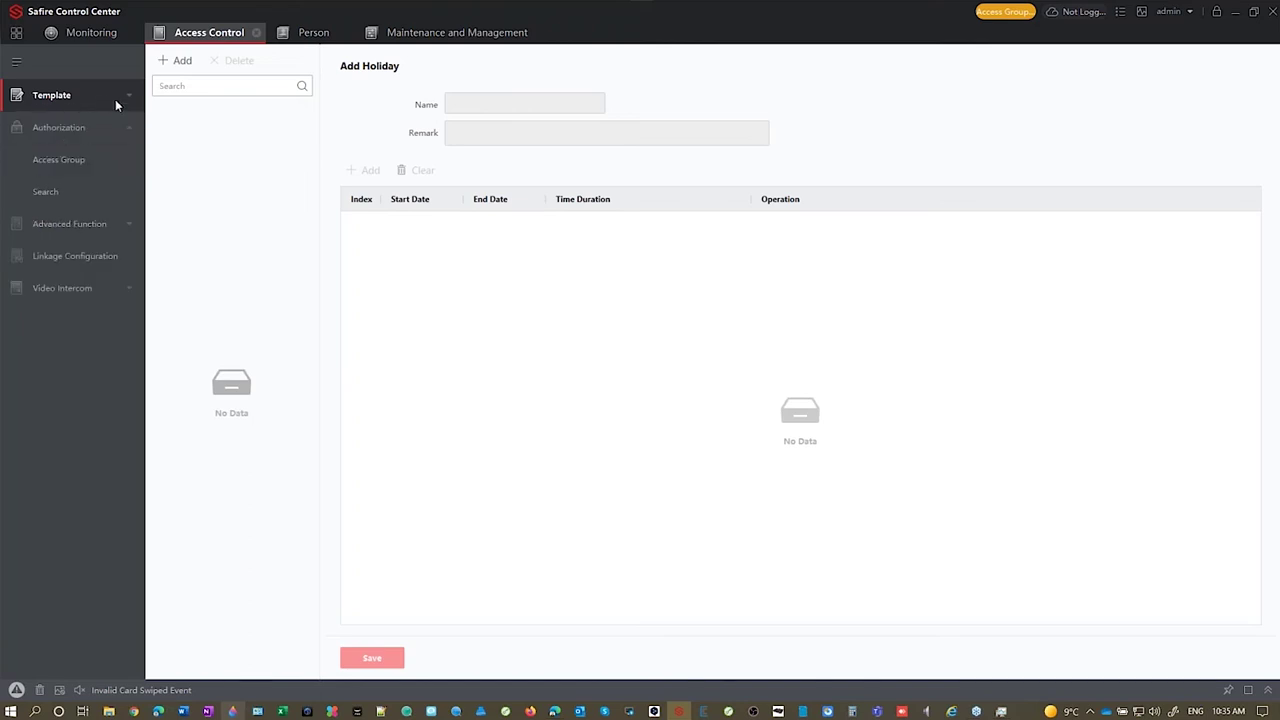
{"action": "left_click", "coordinate": [115, 99]}
{"action": "left_click", "coordinate": [55, 159]}
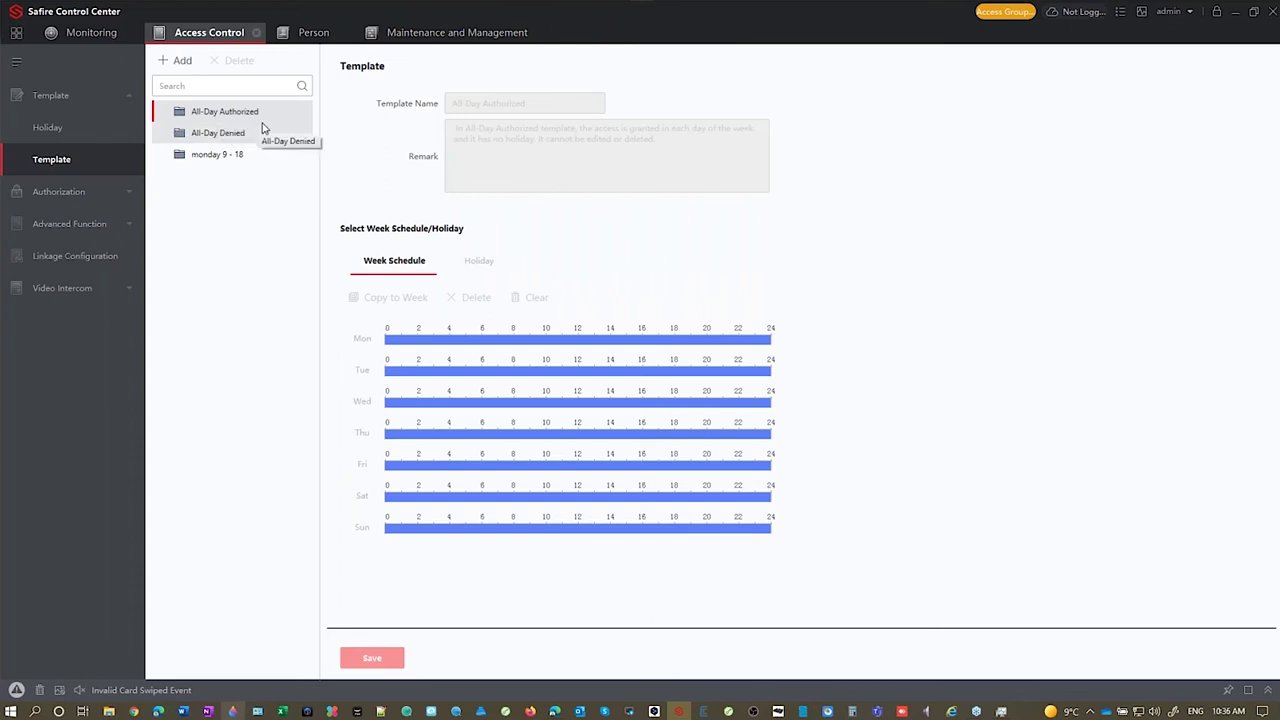
{"action": "left_click", "coordinate": [226, 156]}
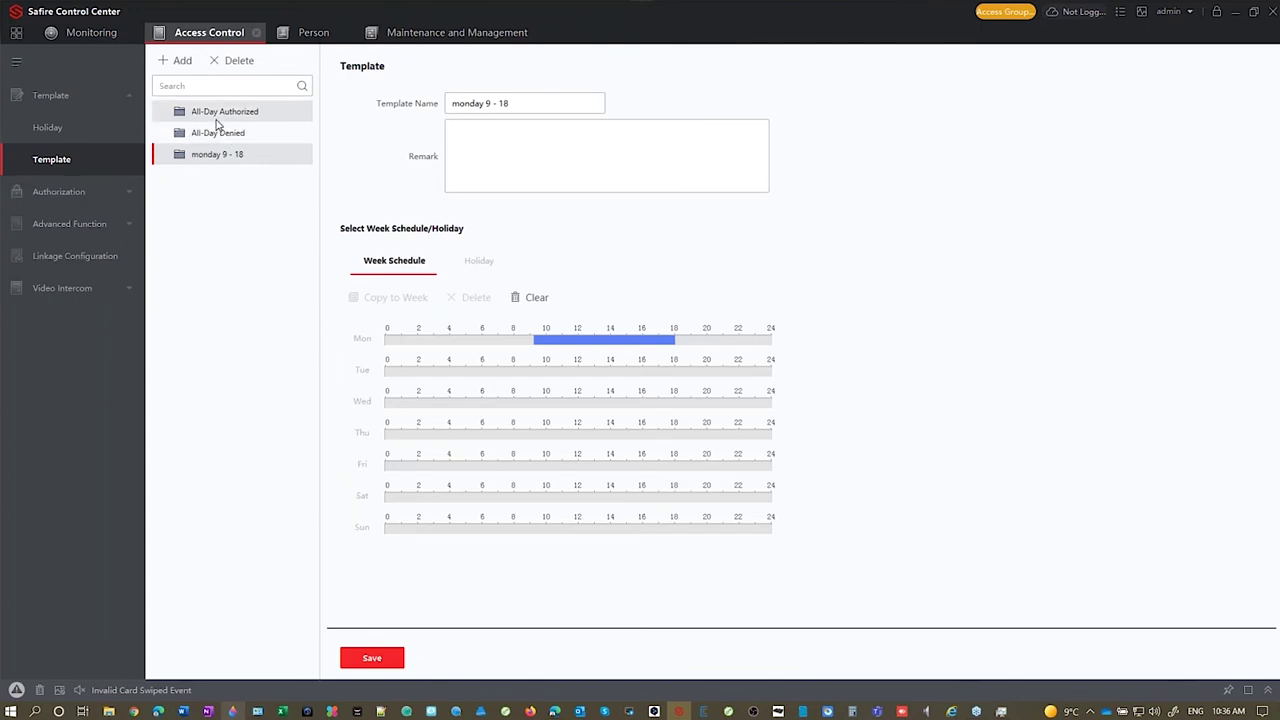
{"action": "left_click", "coordinate": [131, 190]}
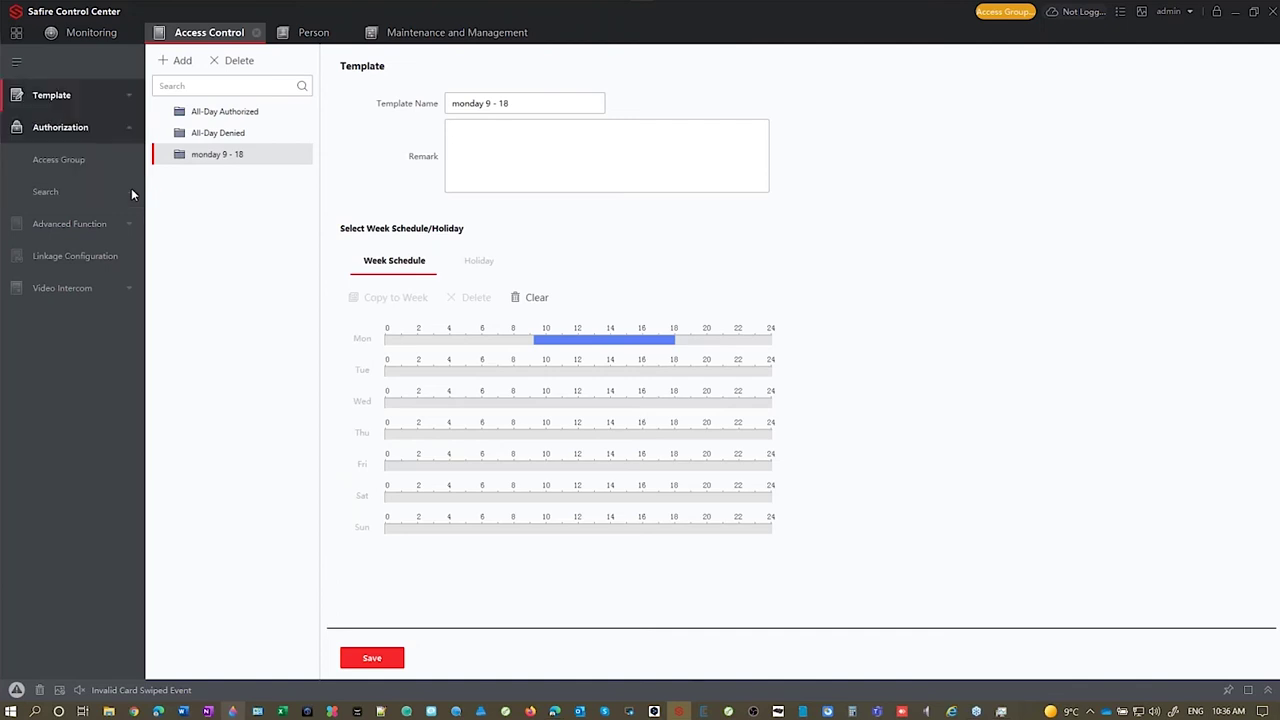
{"action": "left_click", "coordinate": [71, 166]}
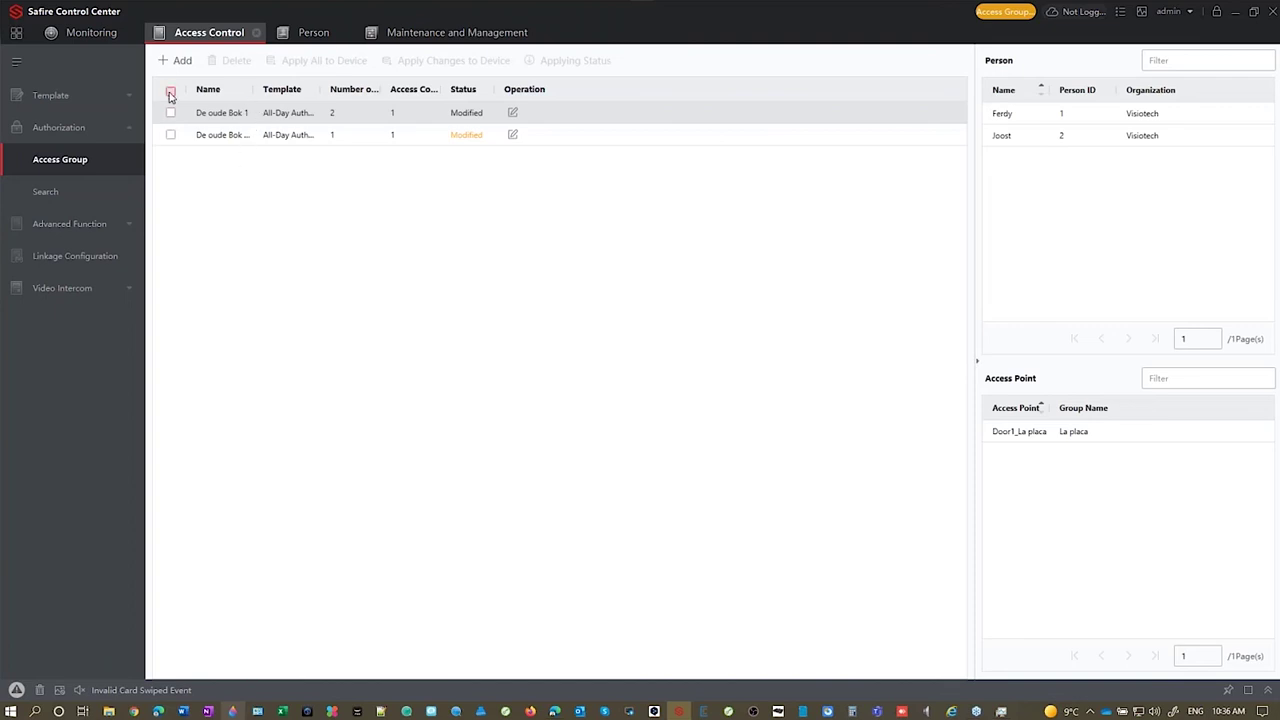
Step: In De oude Bok 1, try adding Door1_La placa 2, then close without saving
{"action": "double_click", "coordinate": [292, 116]}
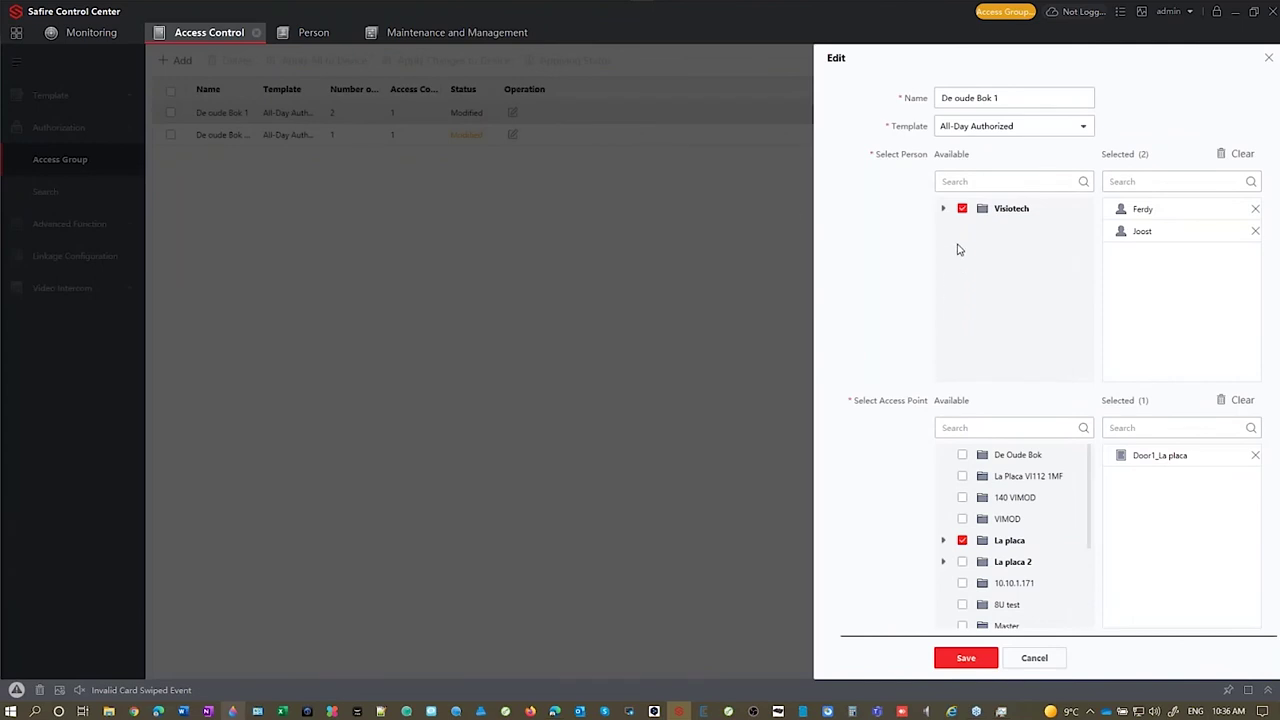
{"action": "left_click", "coordinate": [942, 211]}
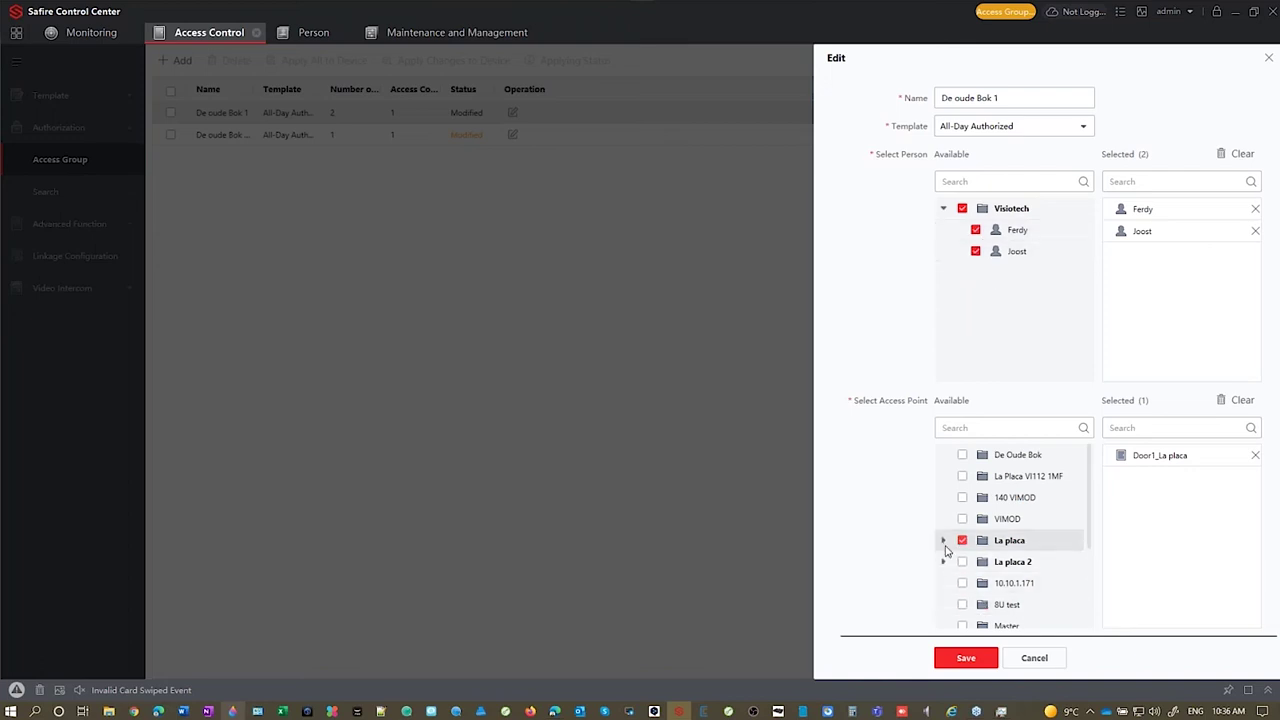
{"action": "left_click", "coordinate": [943, 541]}
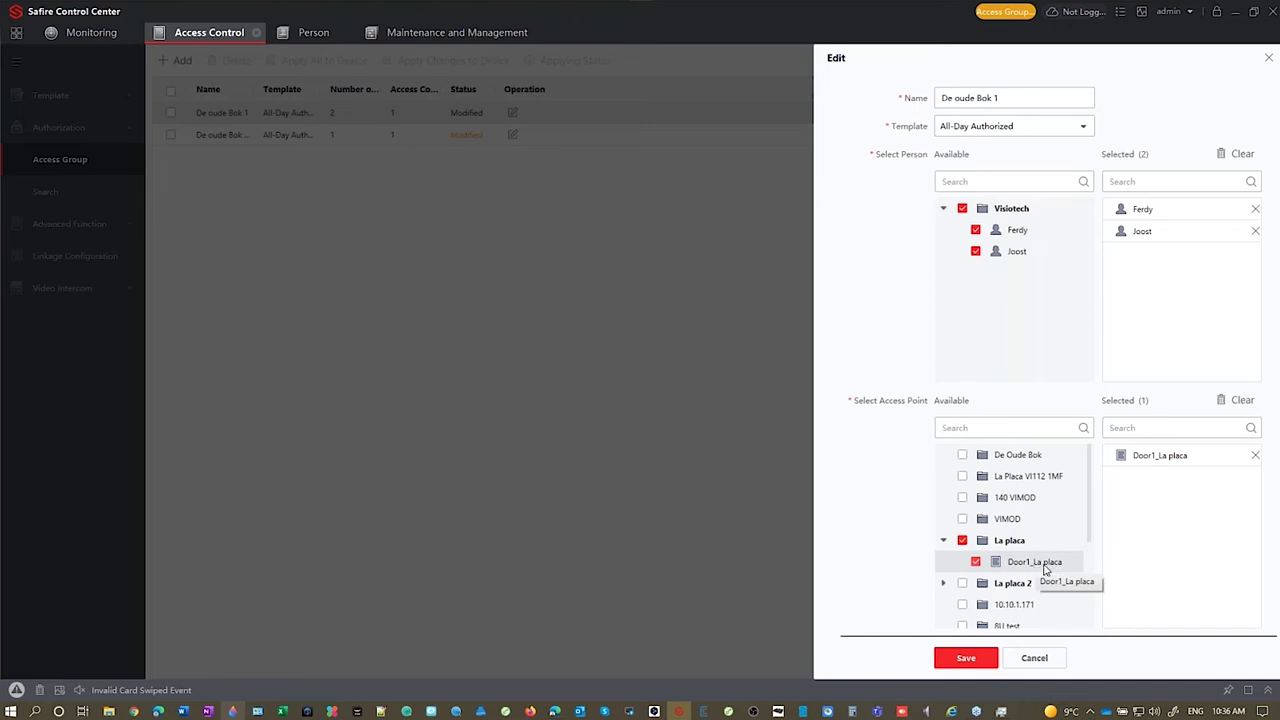
{"action": "left_click", "coordinate": [943, 584]}
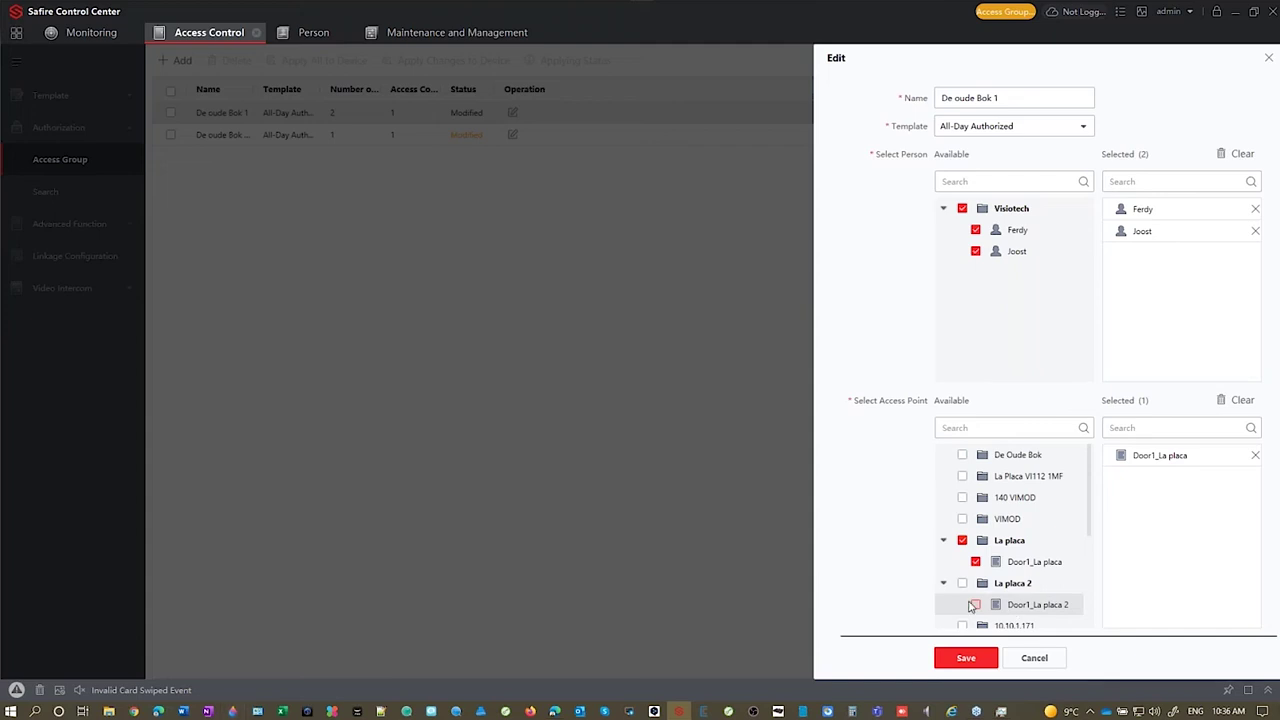
{"action": "left_click", "coordinate": [977, 606]}
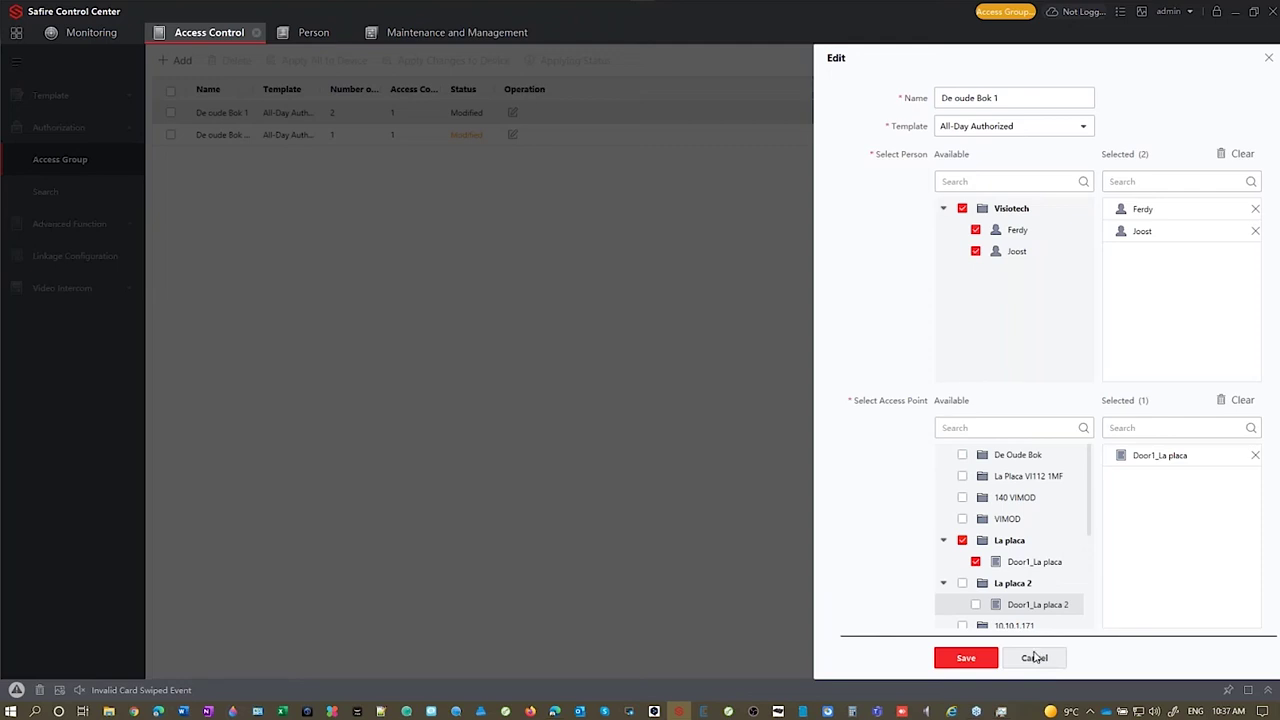
{"action": "left_click", "coordinate": [1035, 657]}
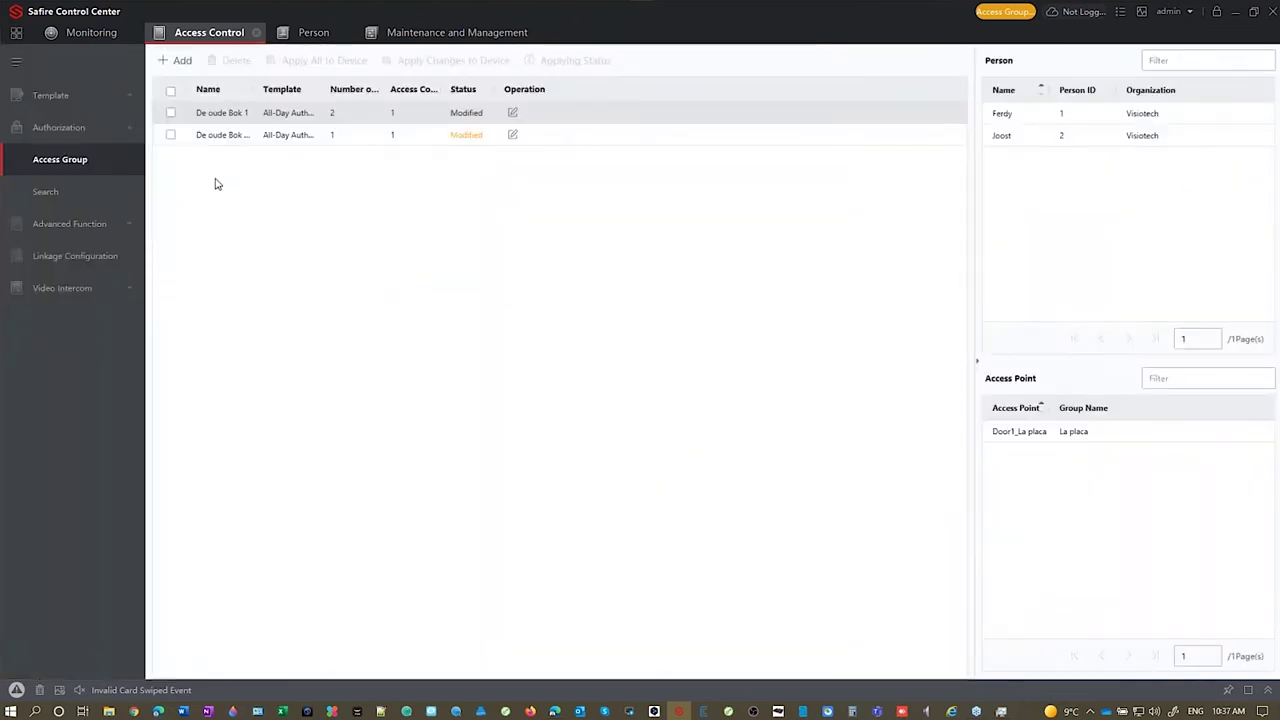
Step: Tick Door1_La placa in De oude Bok master, close it, and review De oude Bok 1 unchanged
{"action": "double_click", "coordinate": [245, 134]}
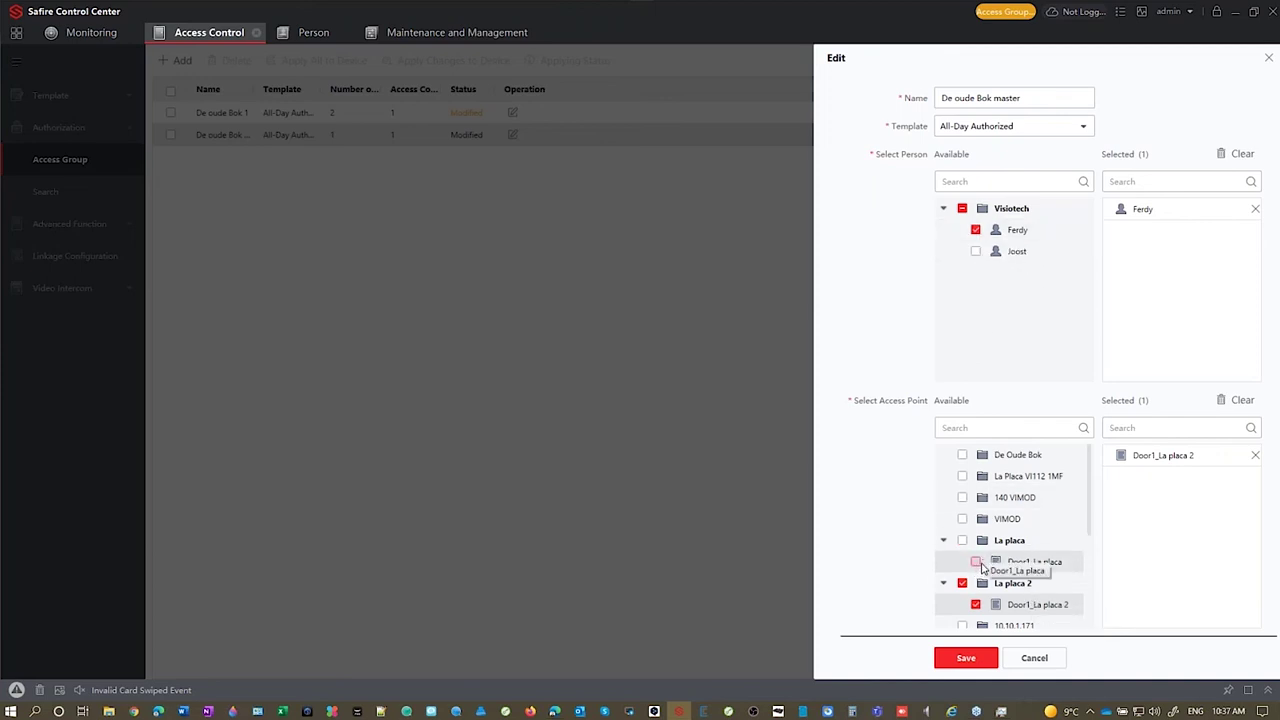
{"action": "left_click", "coordinate": [977, 562]}
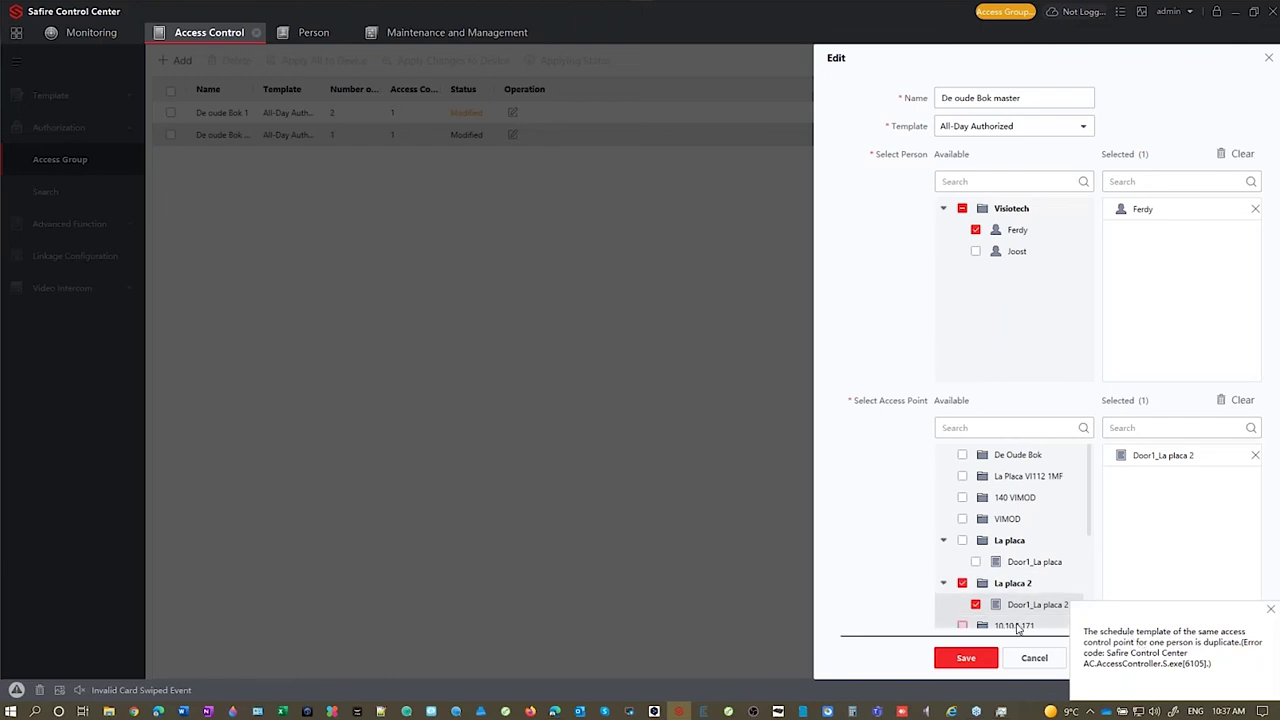
{"action": "left_click", "coordinate": [1034, 657]}
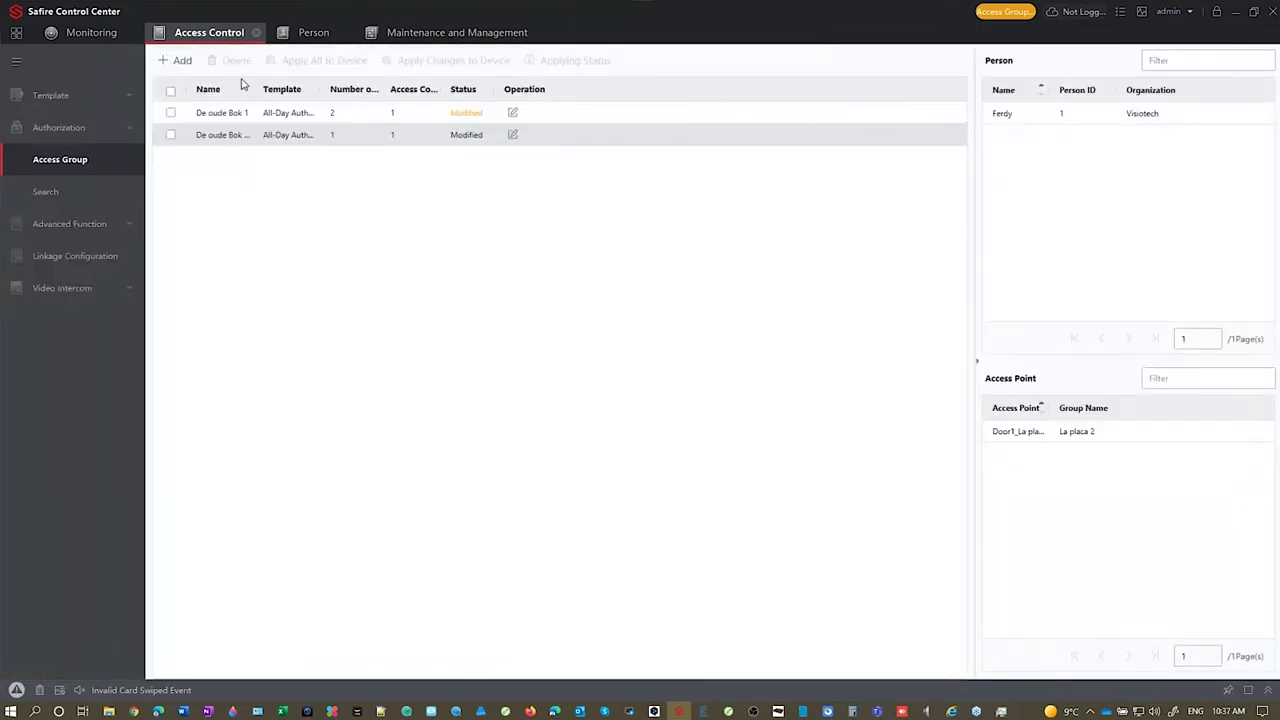
{"action": "double_click", "coordinate": [240, 113]}
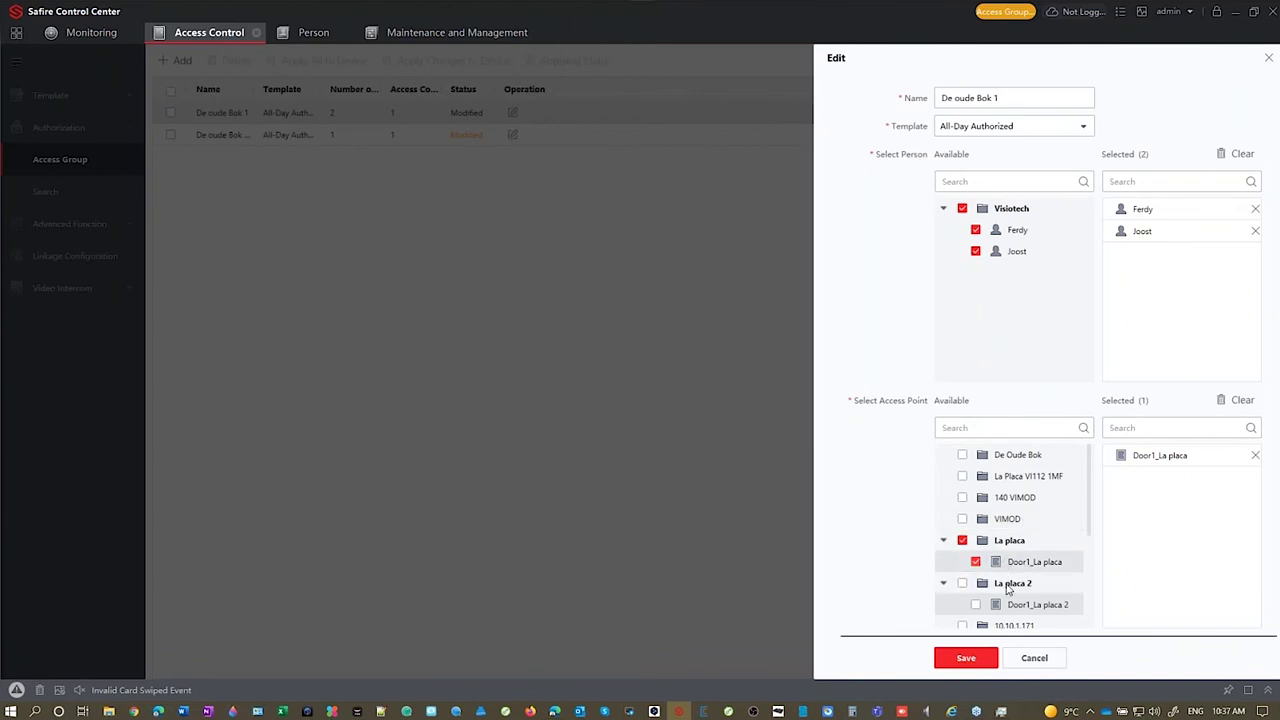
{"action": "left_click", "coordinate": [1045, 661]}
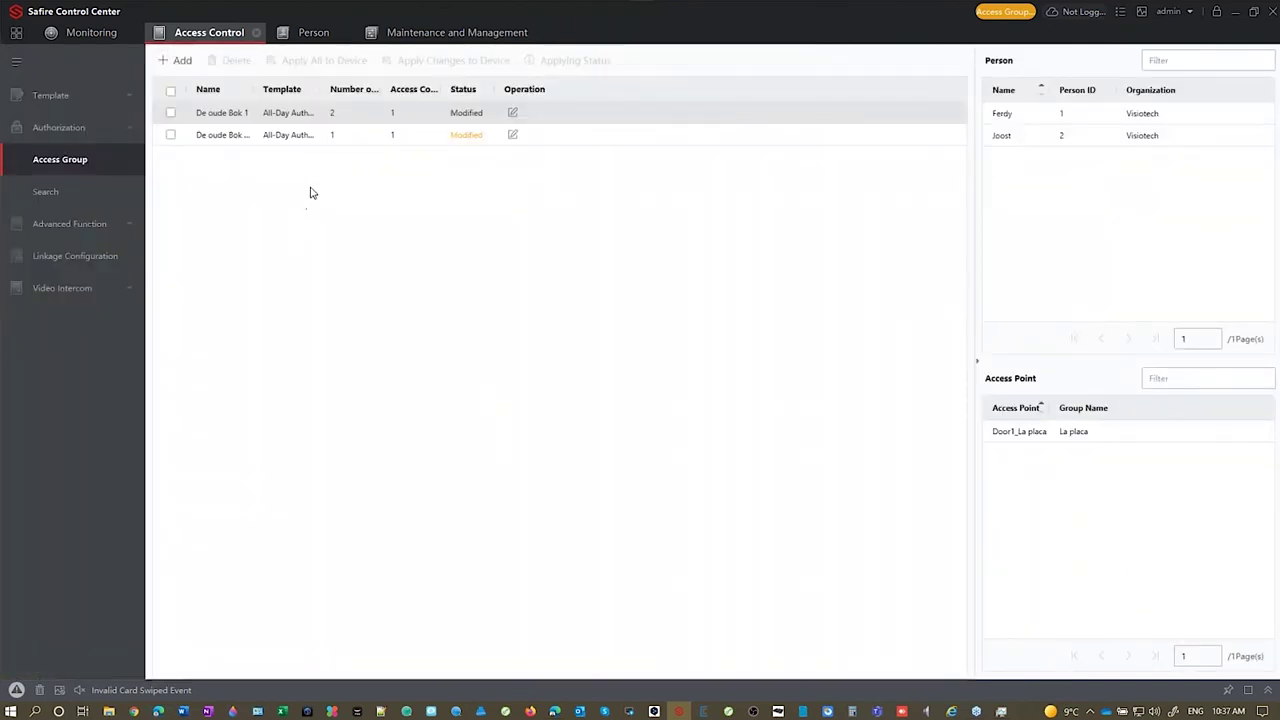
Step: Select both access groups and apply them all to the devices
{"action": "left_click", "coordinate": [170, 112]}
{"action": "left_click", "coordinate": [170, 134]}
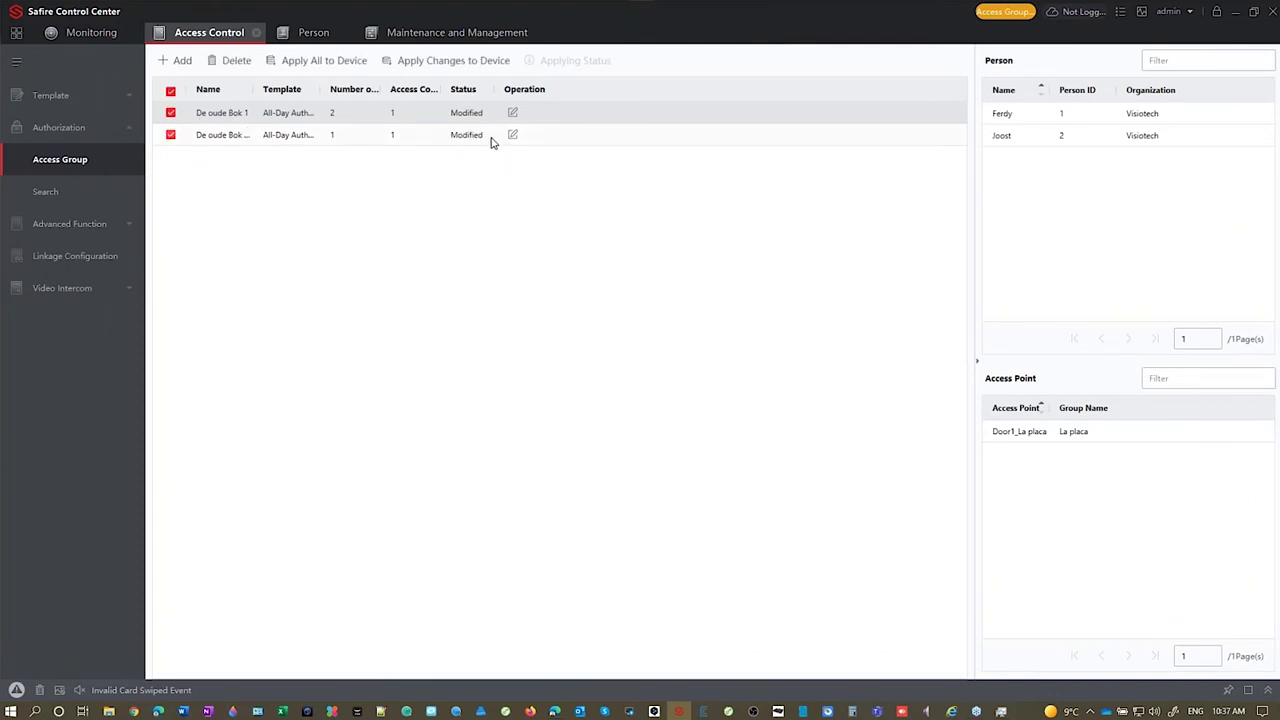
{"action": "left_click", "coordinate": [343, 68]}
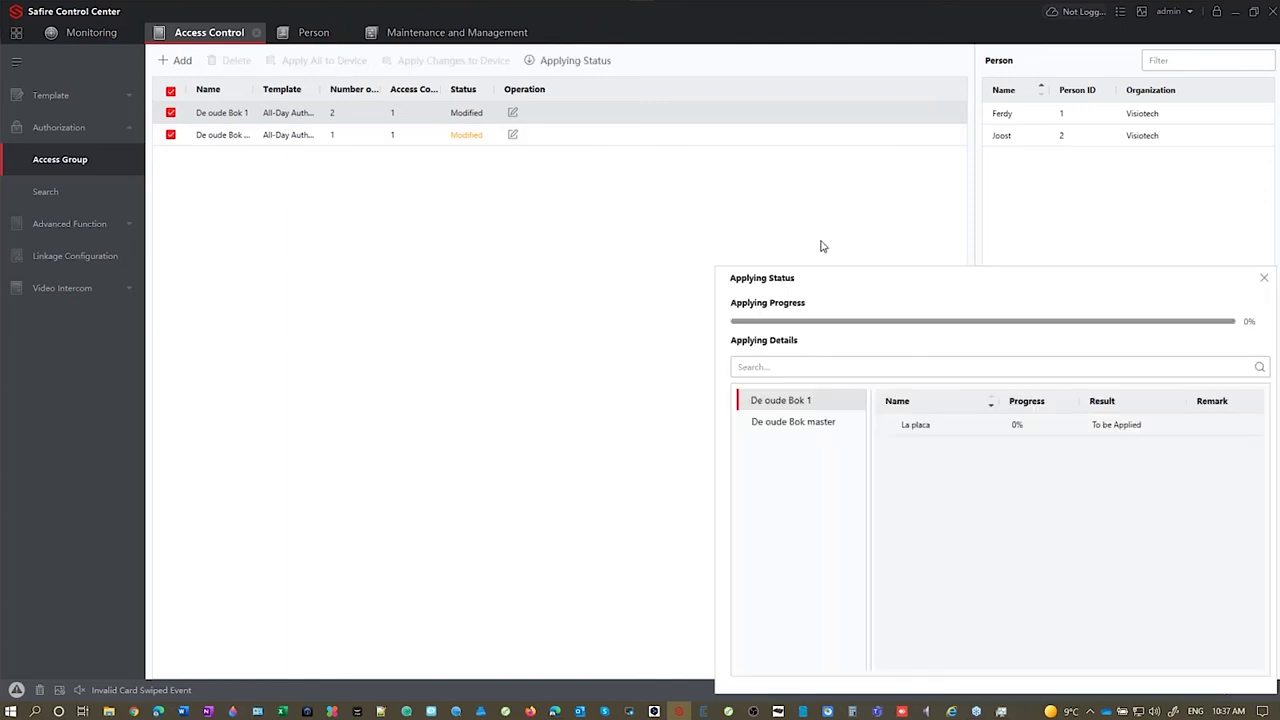
{"action": "left_click_drag", "start_coordinate": [876, 282], "coordinate": [479, 202]}
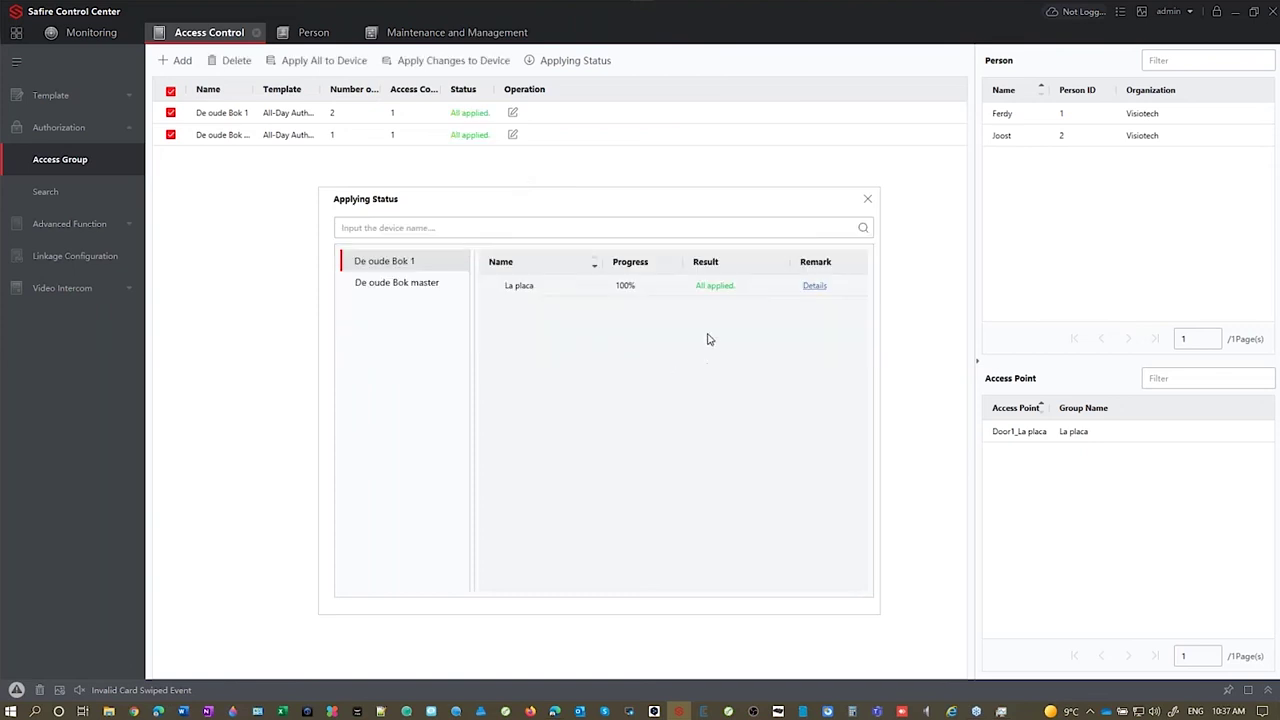
Step: Check La placa's per-person applying details, then go to Maintenance and Management
{"action": "left_click", "coordinate": [813, 287]}
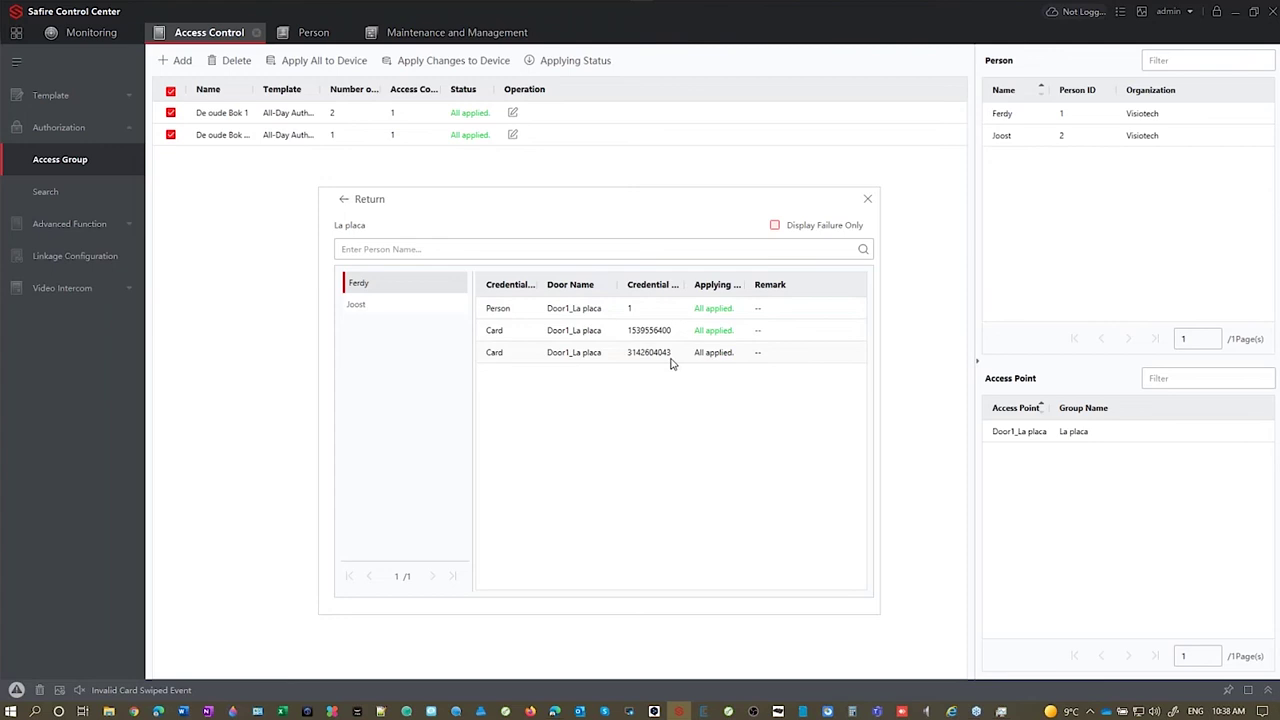
{"action": "left_click", "coordinate": [396, 312]}
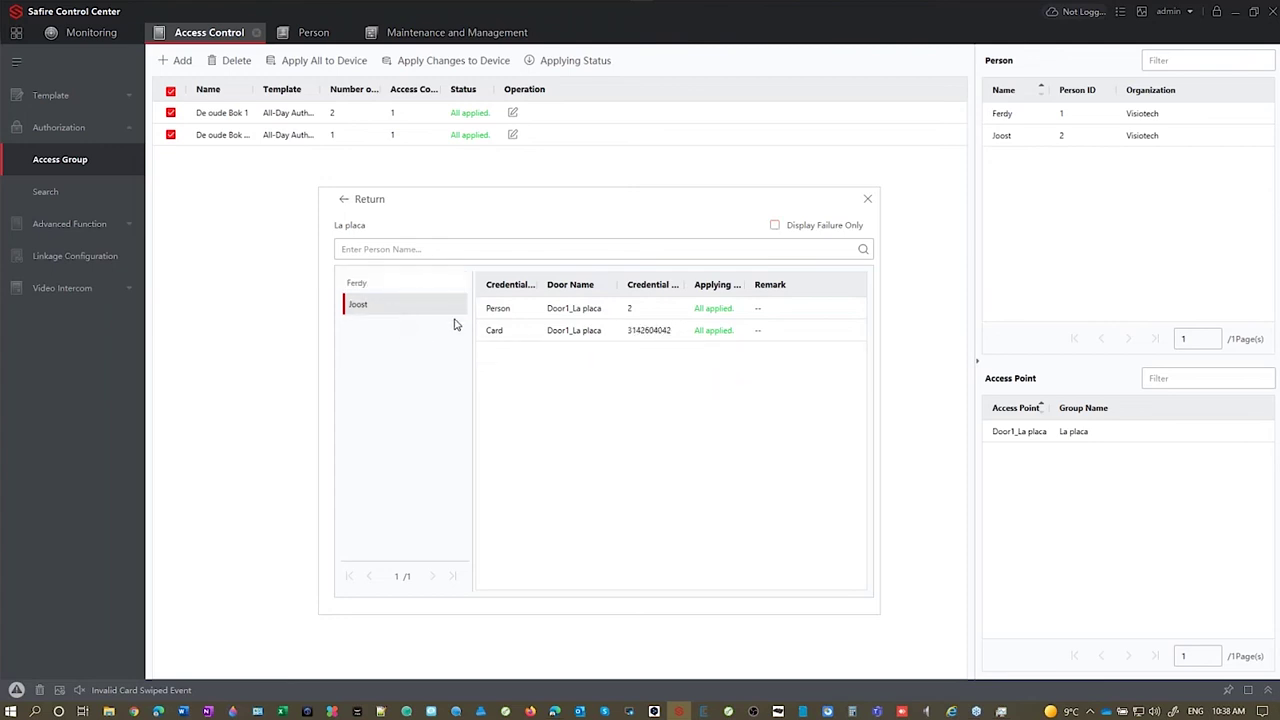
{"action": "left_click", "coordinate": [867, 199]}
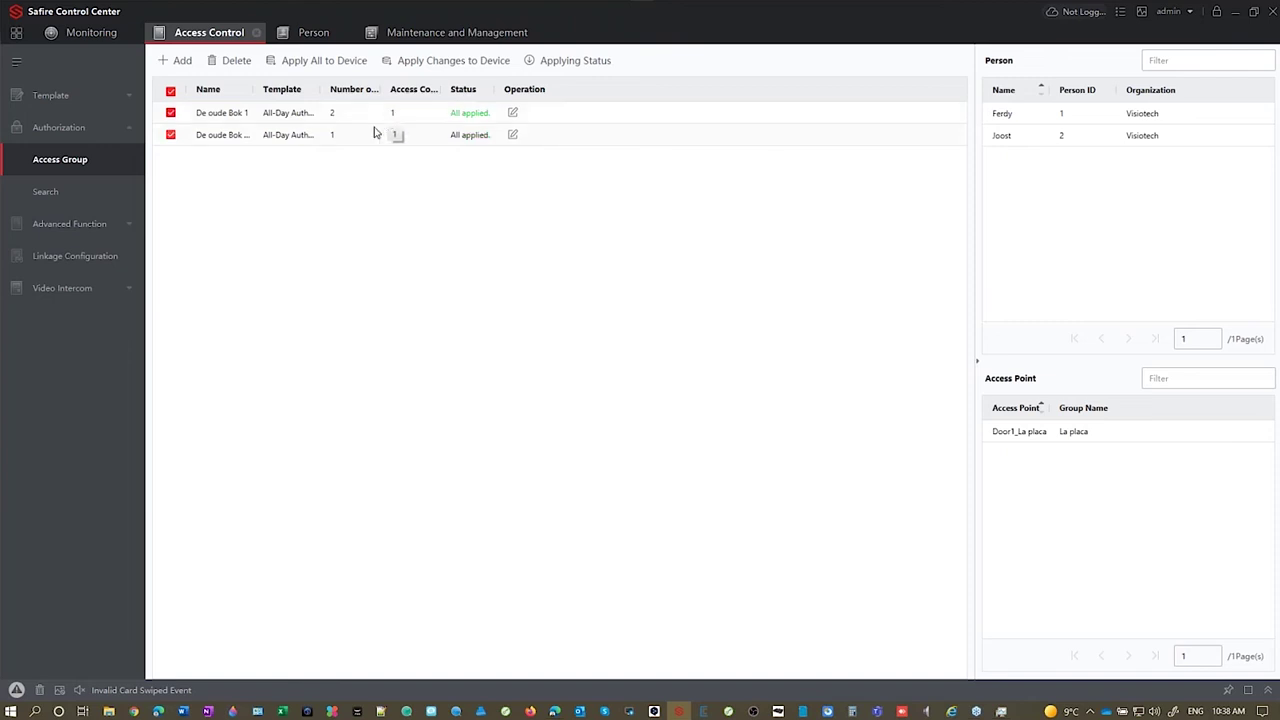
{"action": "left_click", "coordinate": [505, 37]}
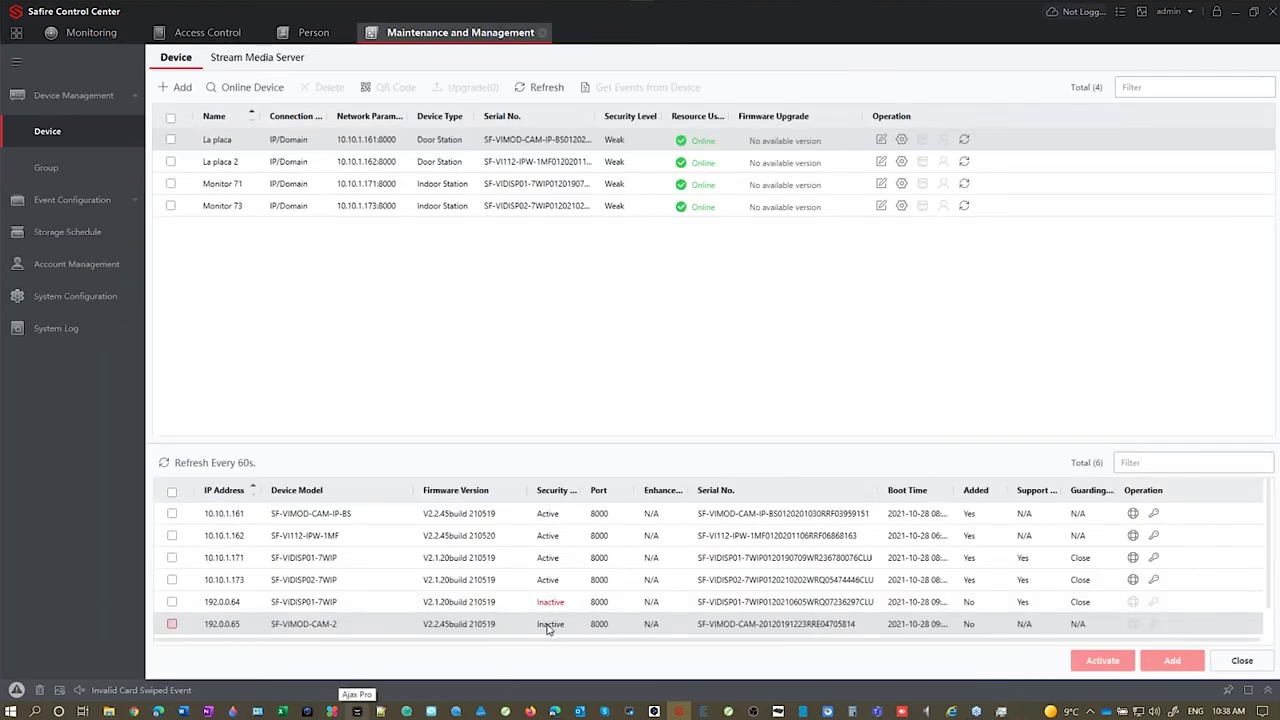
Step: Activate device 192.0.0.65 by entering and confirming a new admin password
{"action": "left_click", "coordinate": [171, 625]}
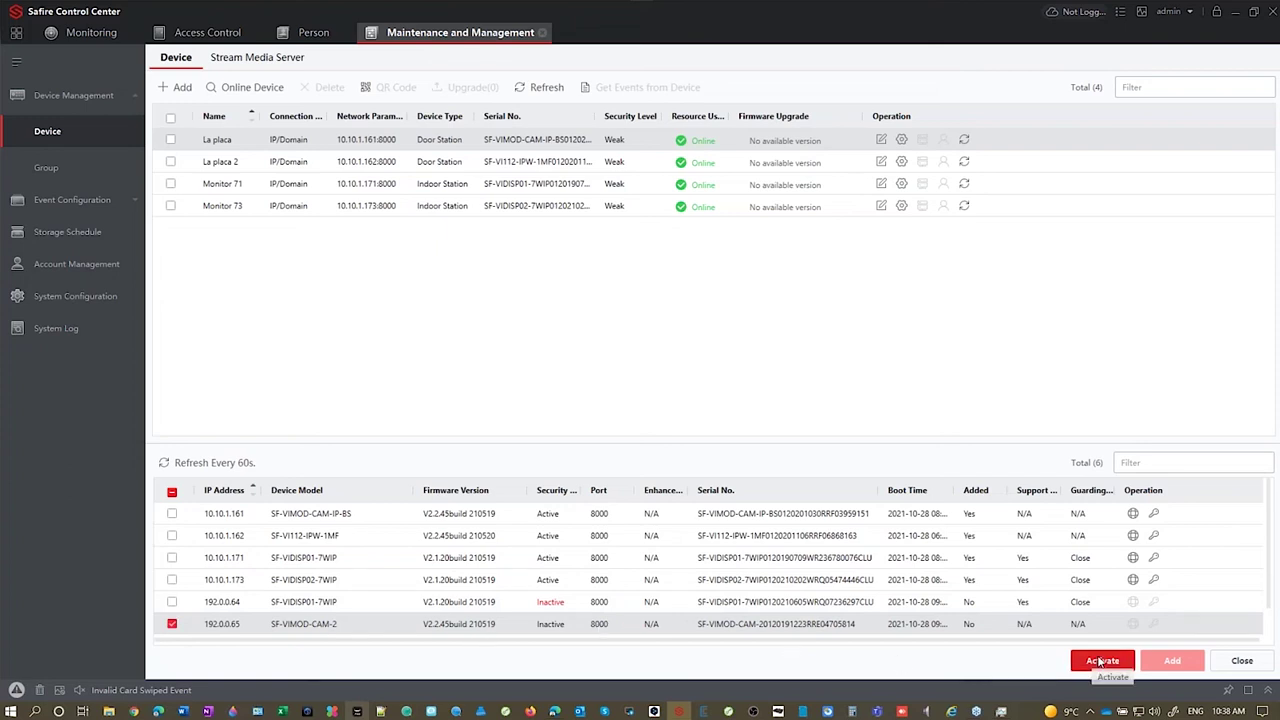
{"action": "left_click", "coordinate": [1102, 660]}
{"action": "left_click", "coordinate": [752, 283]}
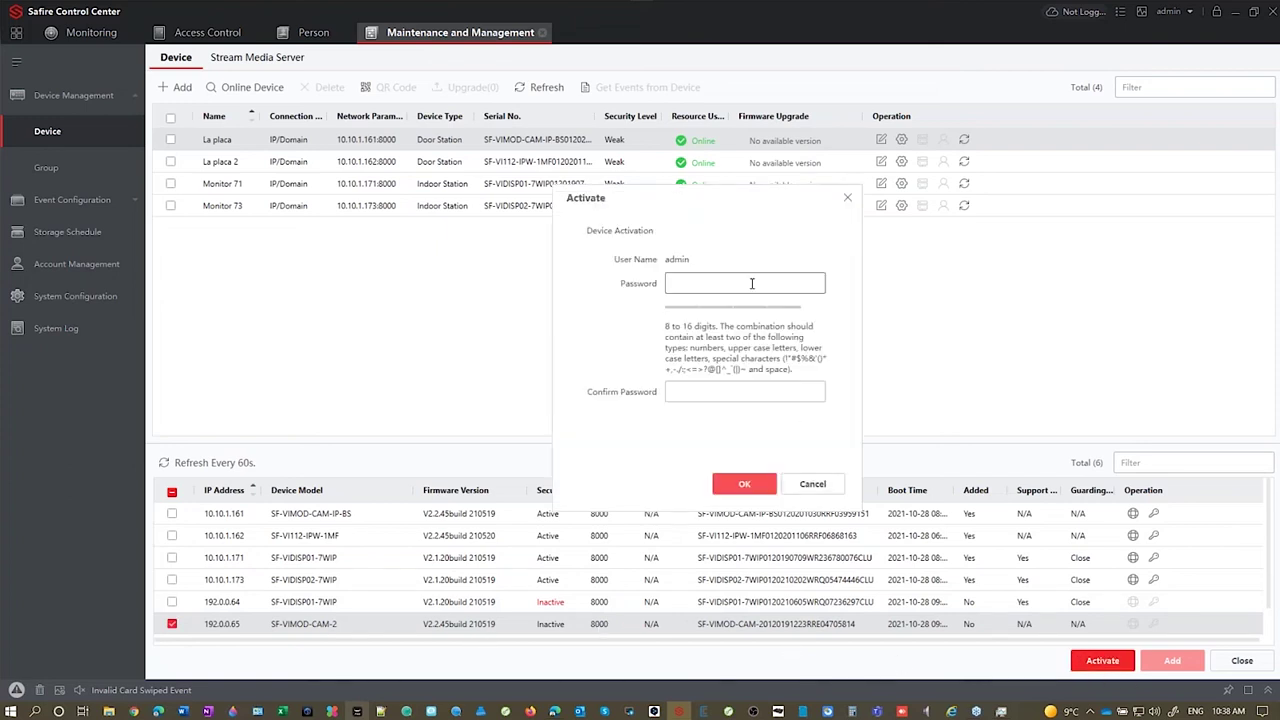
{"action": "type", "text": "••••••••"}
{"action": "key", "text": "Tab"}
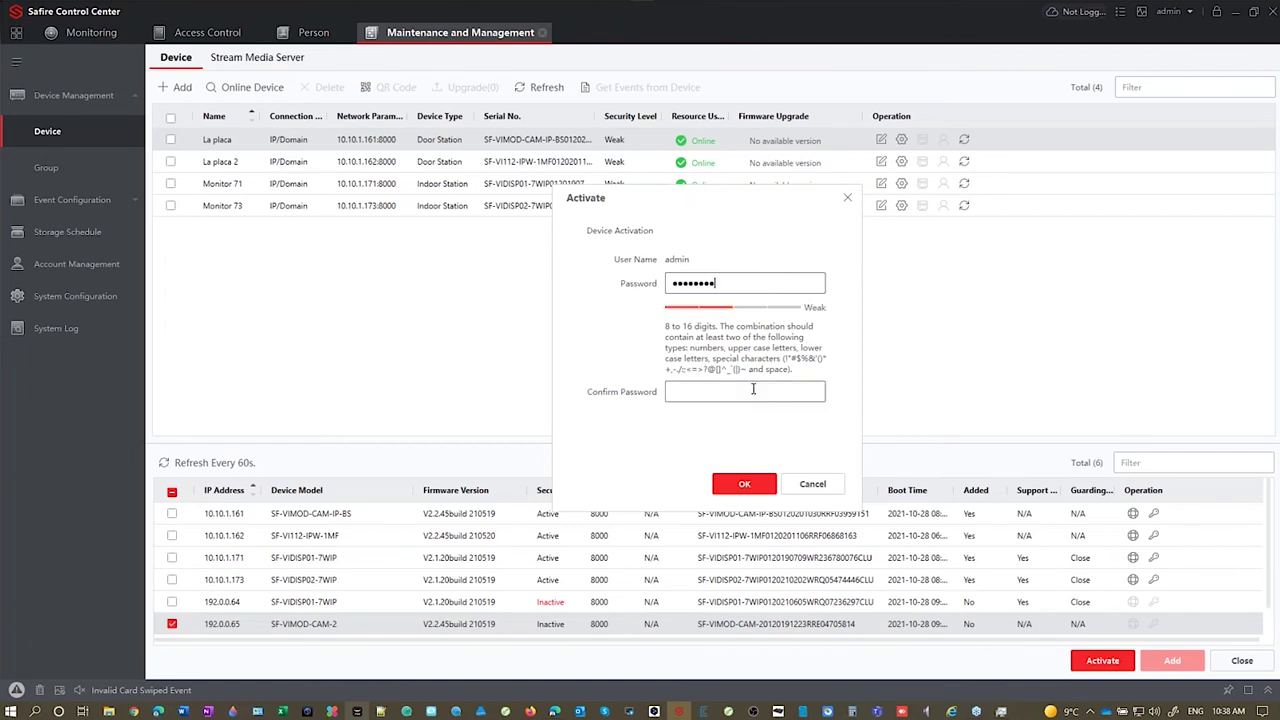
{"action": "type", "text": "••••••••"}
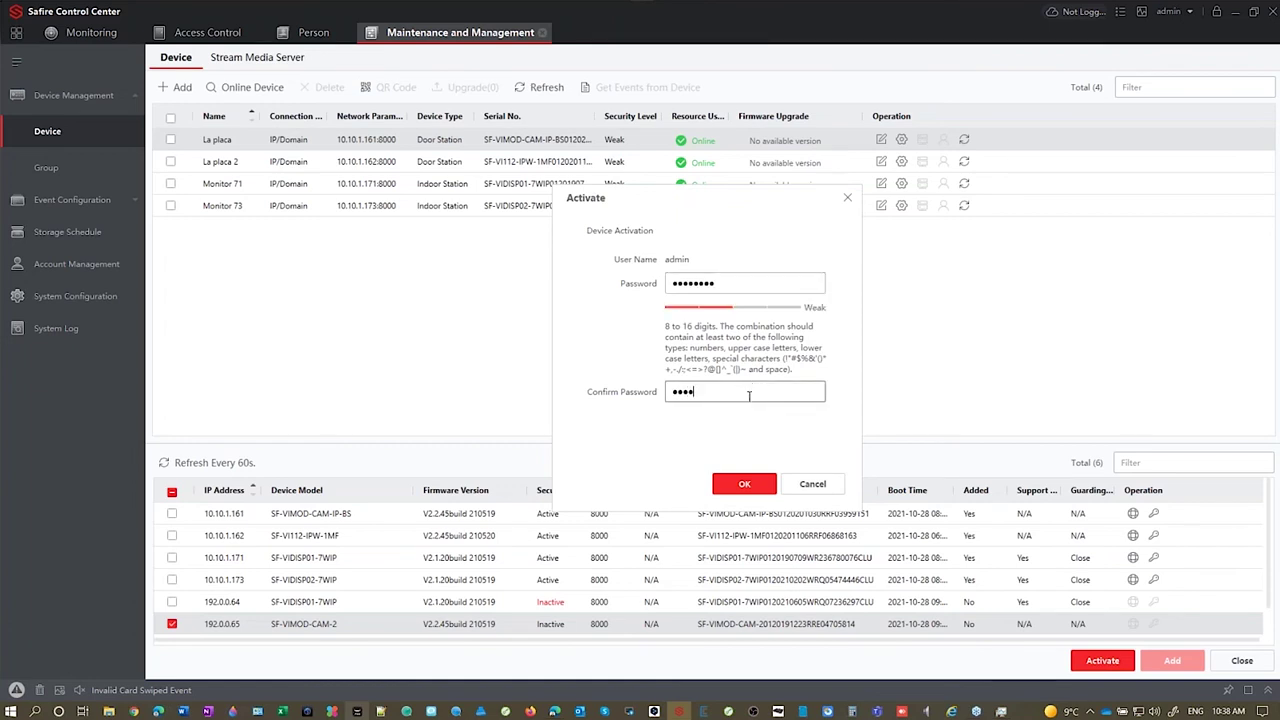
{"action": "left_click", "coordinate": [731, 486]}
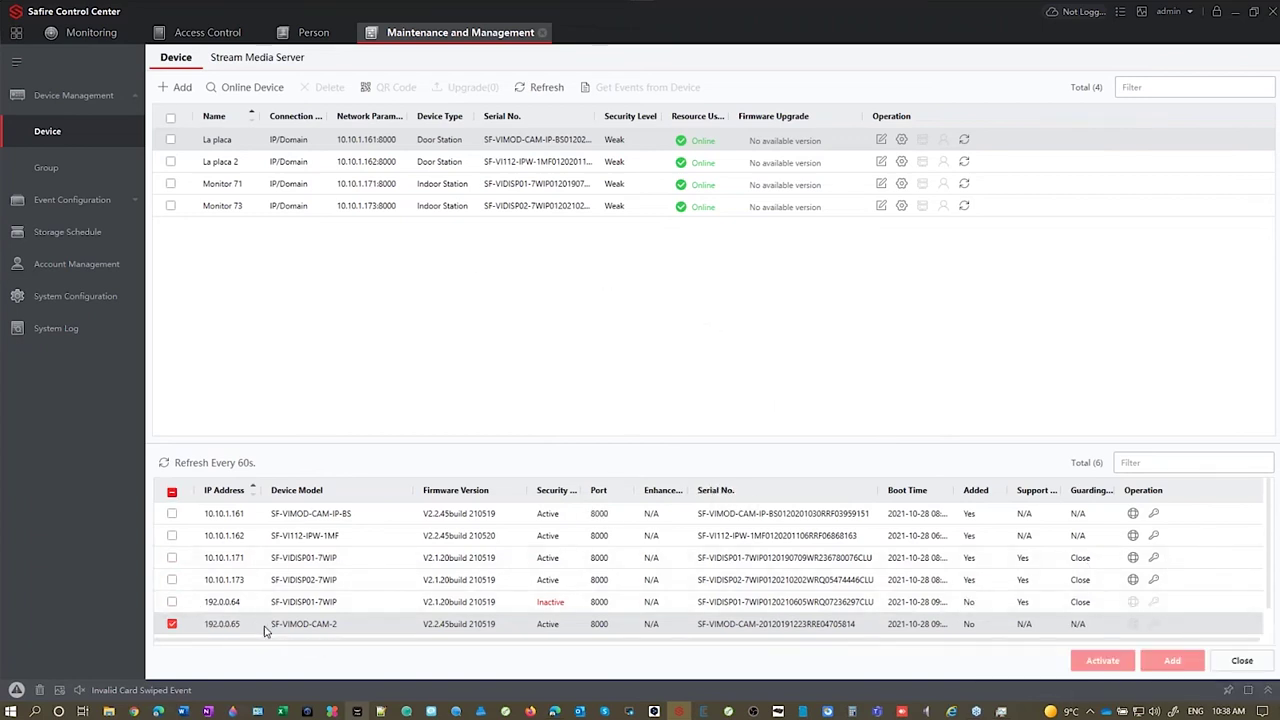
Step: Open the Add form for 192.0.0.65, then cancel it
{"action": "scroll", "coordinate": [266, 630], "scroll_direction": "down", "scroll_amount": 1}
{"action": "left_click", "coordinate": [1168, 661]}
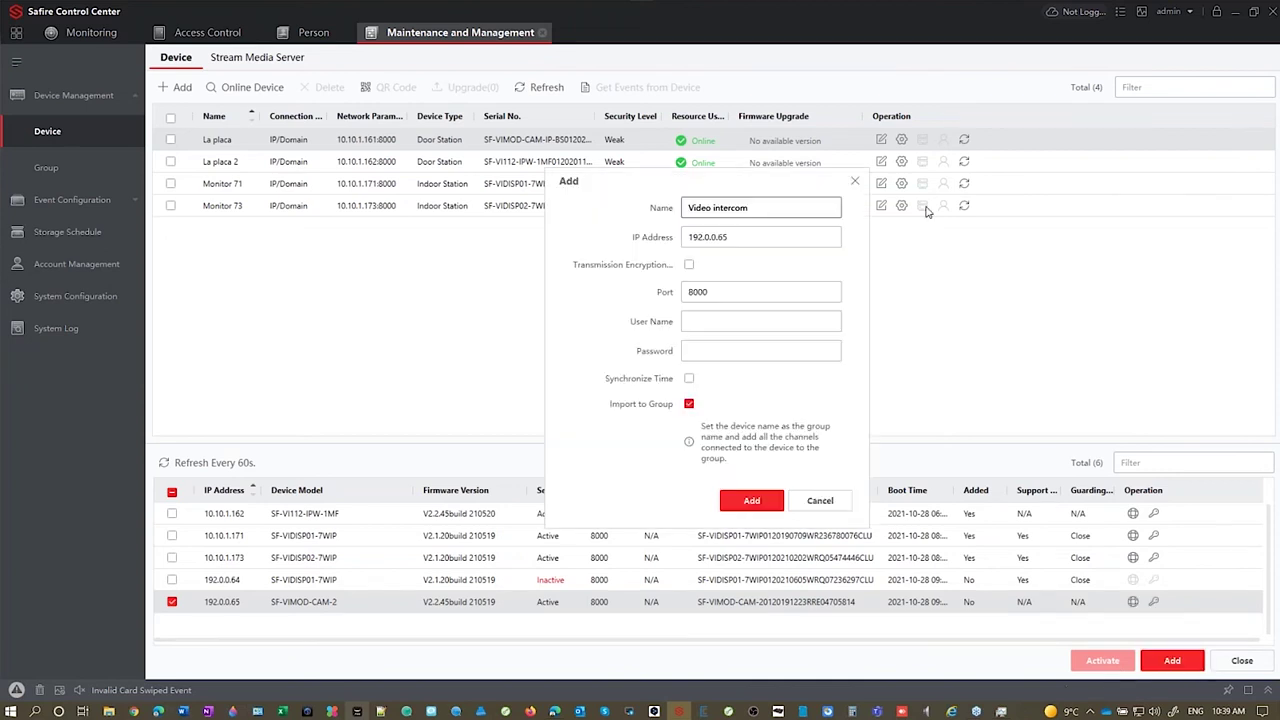
{"action": "left_click", "coordinate": [822, 501]}
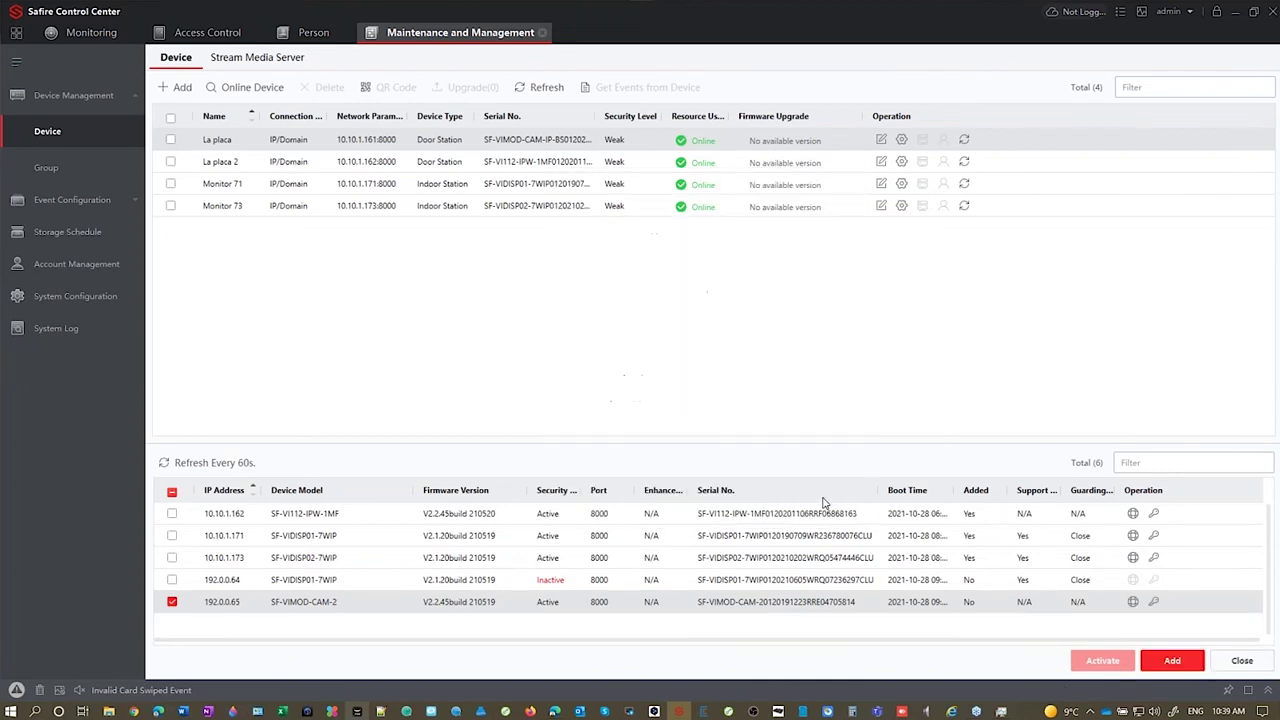
Step: Switch device 192.0.0.65 to DHCP addressing, confirming with the device password
{"action": "left_click", "coordinate": [1134, 603]}
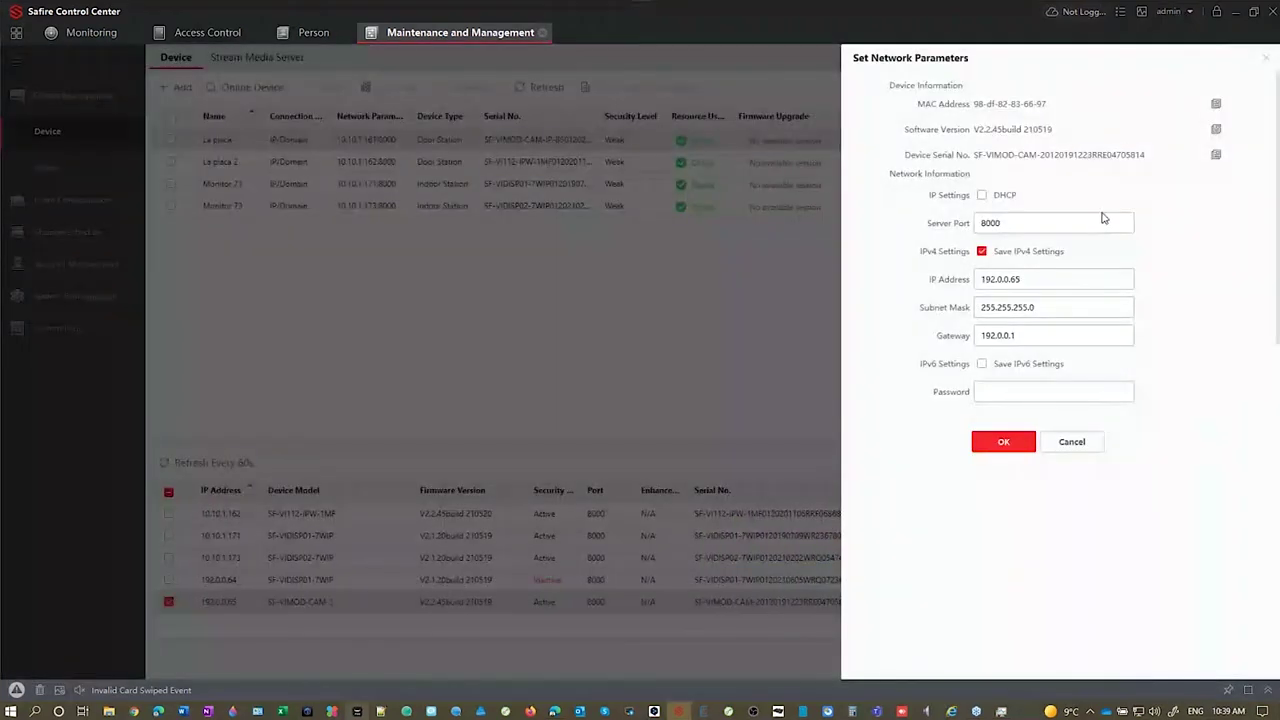
{"action": "left_click", "coordinate": [982, 196]}
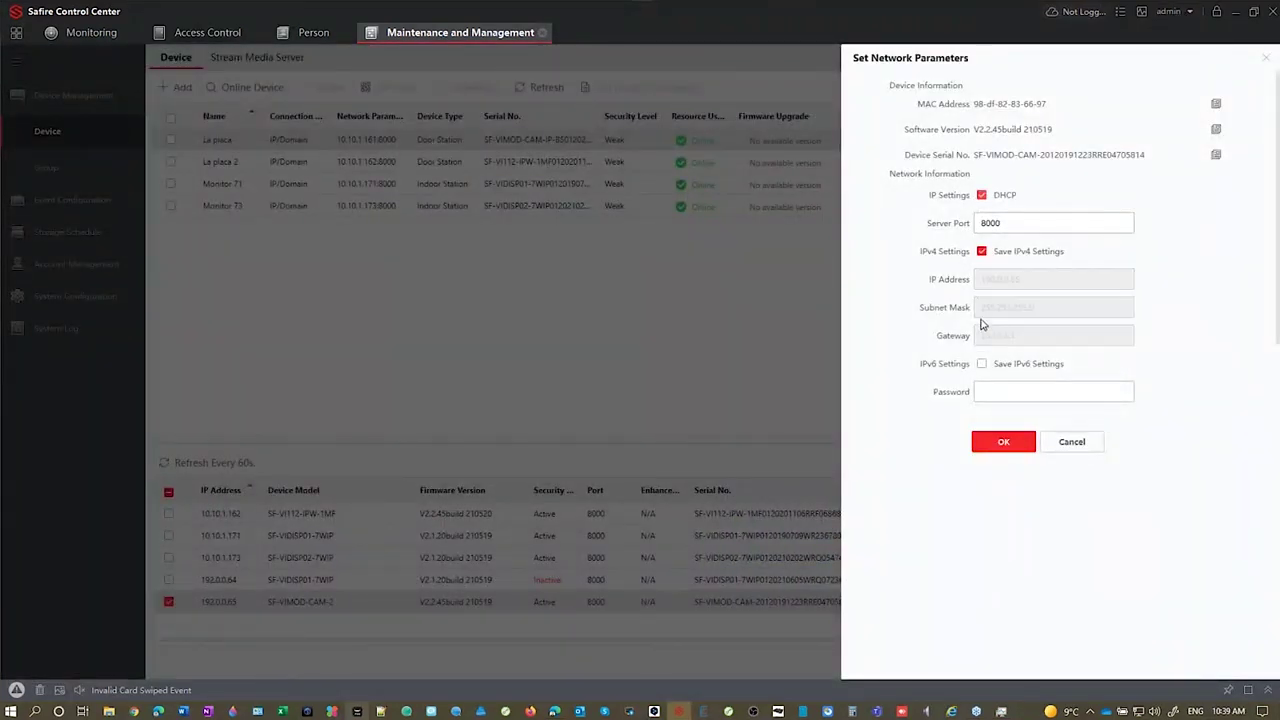
{"action": "left_click", "coordinate": [998, 391]}
{"action": "type", "text": "abcd1234"}
{"action": "left_click", "coordinate": [1005, 442]}
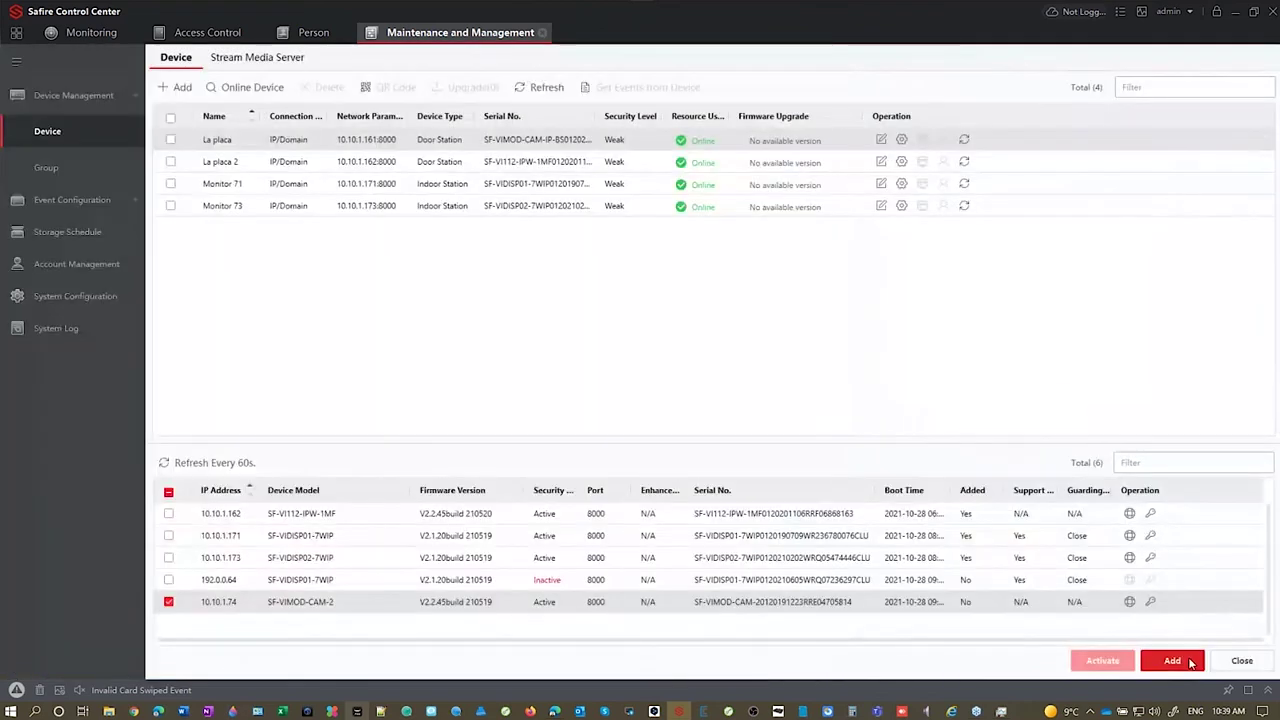
Step: Add the device at 10.10.1.74 as 'Video intercom' with user admin, its password and time sync
{"action": "left_click", "coordinate": [1172, 660]}
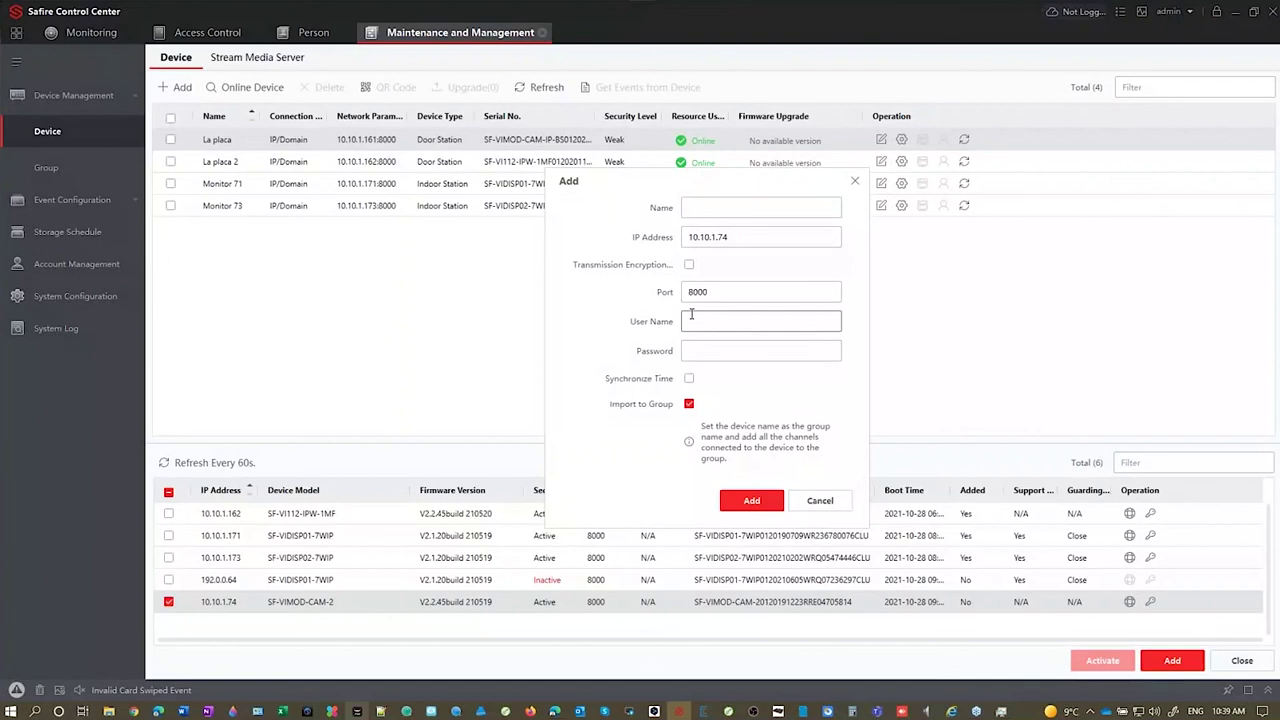
{"action": "left_click", "coordinate": [775, 207]}
{"action": "type", "text": "Video intercom"}
{"action": "left_click", "coordinate": [738, 320]}
{"action": "type", "text": "admin"}
{"action": "left_click", "coordinate": [719, 351]}
{"action": "type", "text": "********"}
{"action": "left_click", "coordinate": [689, 378]}
{"action": "left_click", "coordinate": [743, 503]}
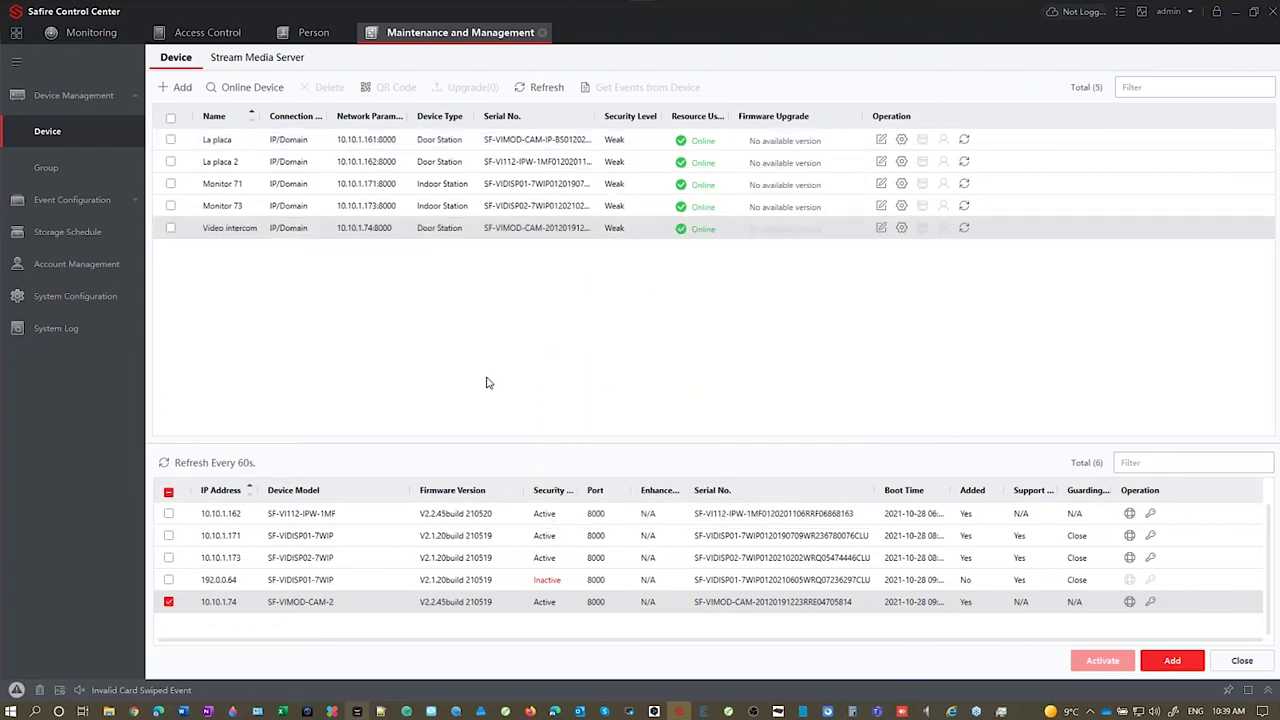
Step: In Video intercom's device list, start adding an indoor station with station and registration passwords
{"action": "left_click", "coordinate": [168, 601]}
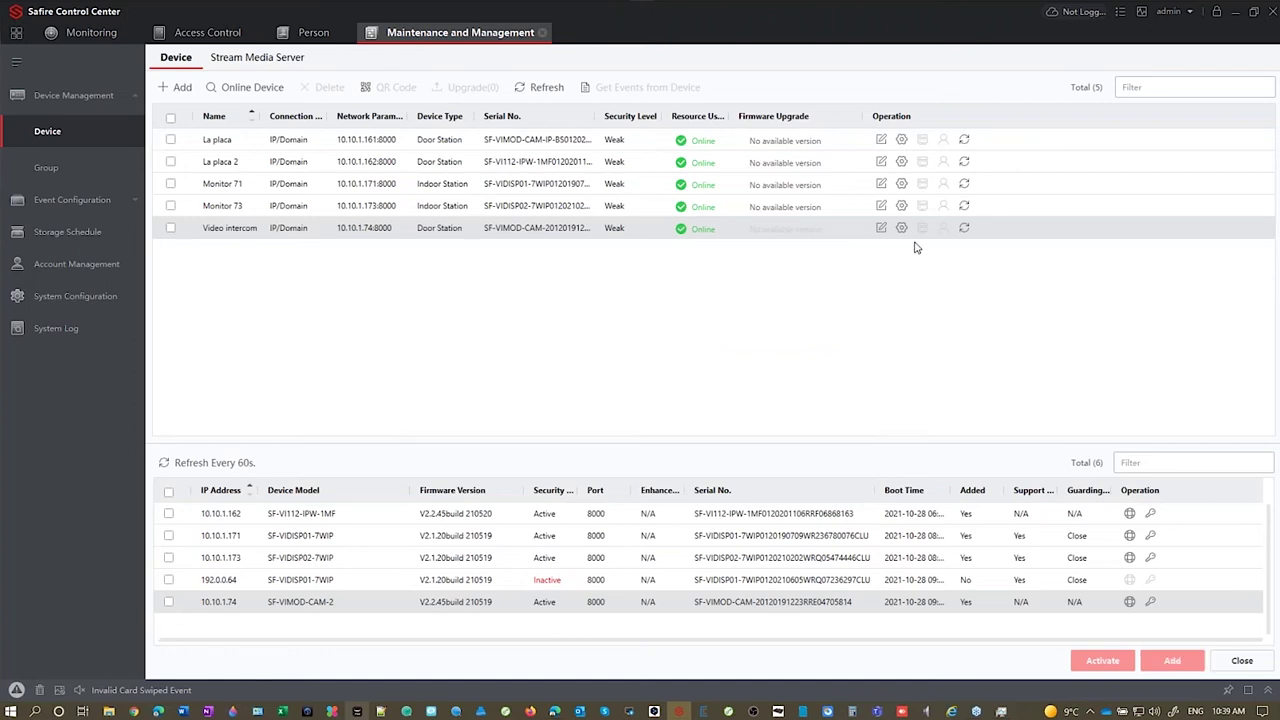
{"action": "left_click", "coordinate": [903, 231]}
{"action": "left_click", "coordinate": [453, 153]}
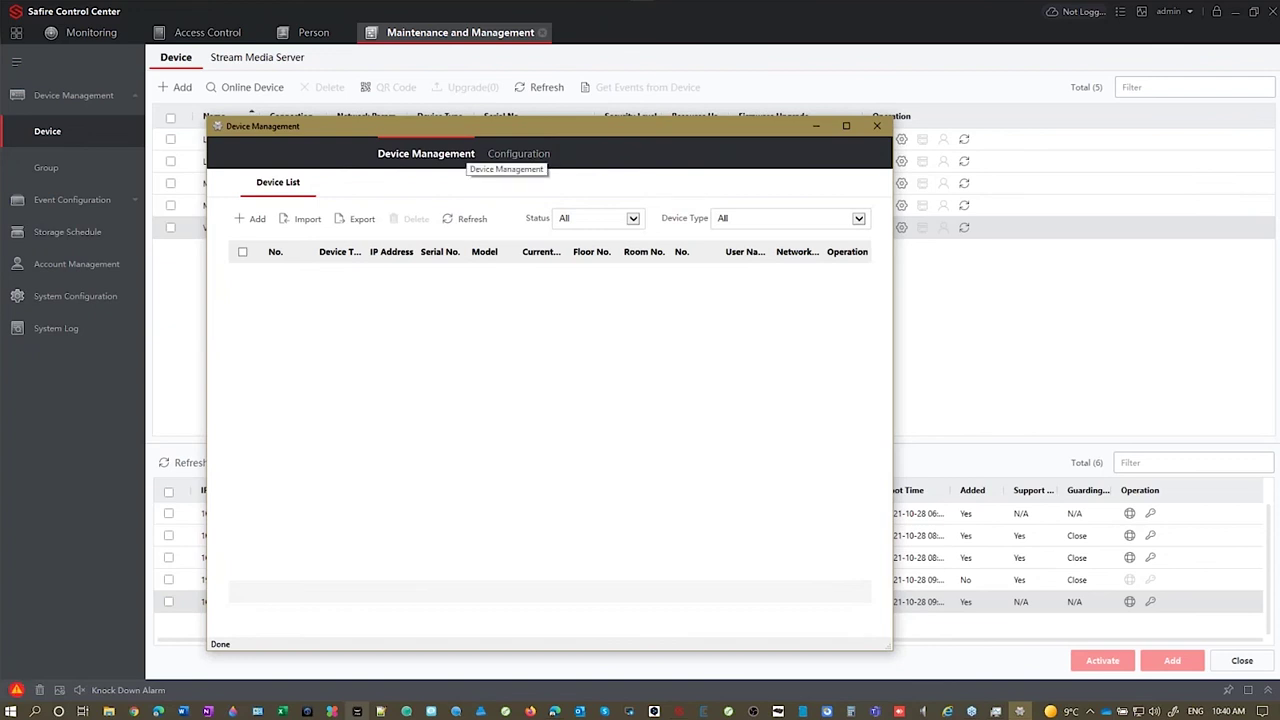
{"action": "left_click", "coordinate": [252, 218]}
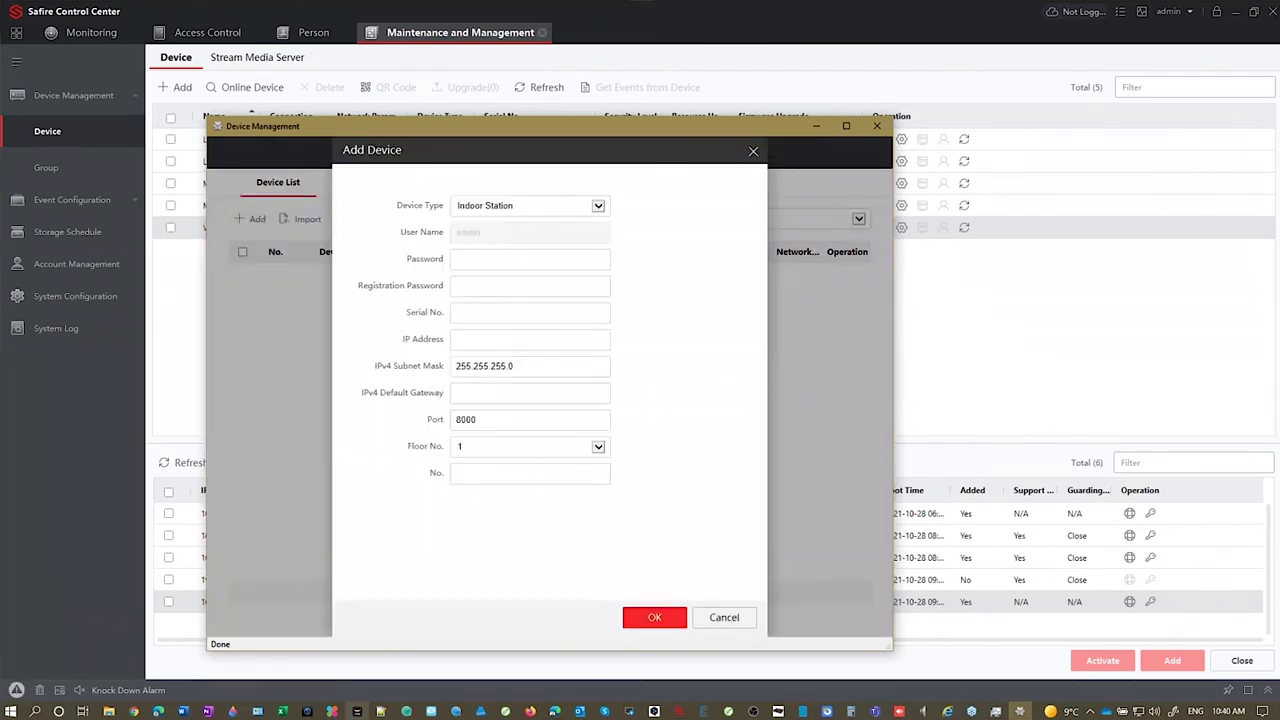
{"action": "left_click", "coordinate": [508, 262]}
{"action": "type", "text": "********"}
{"action": "left_click", "coordinate": [578, 286]}
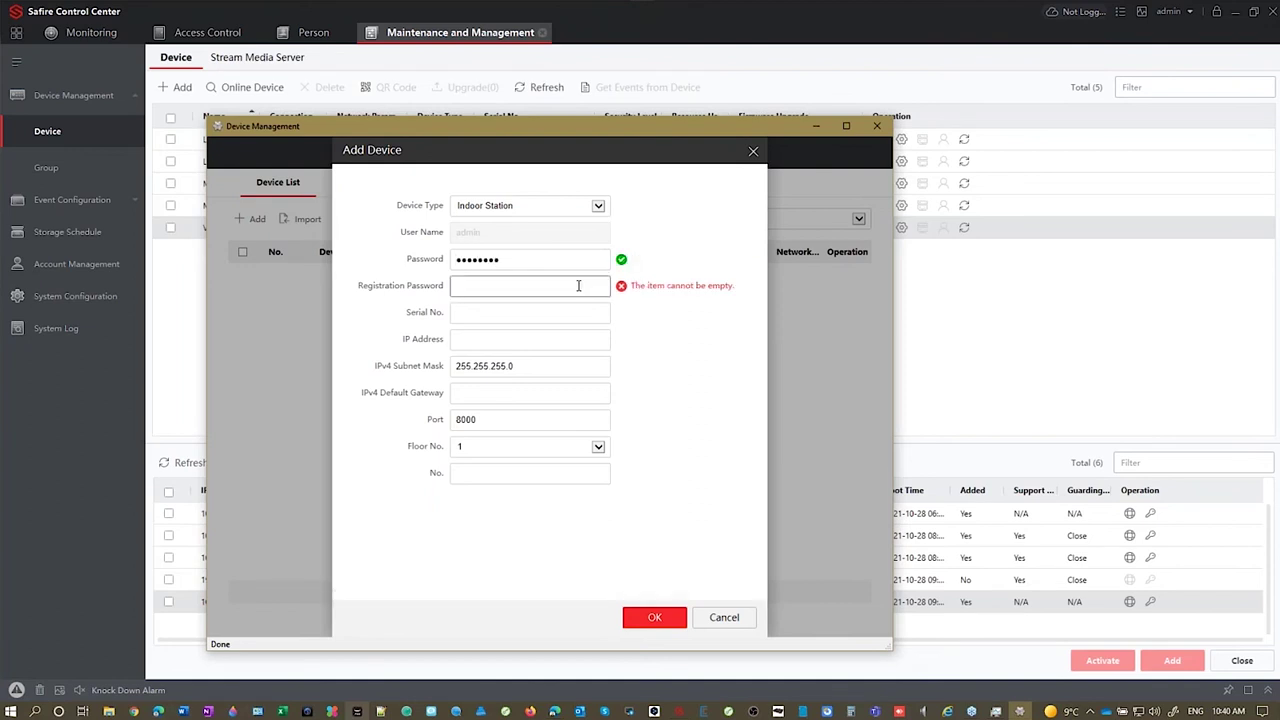
{"action": "type", "text": "********"}
{"action": "left_click", "coordinate": [561, 316]}
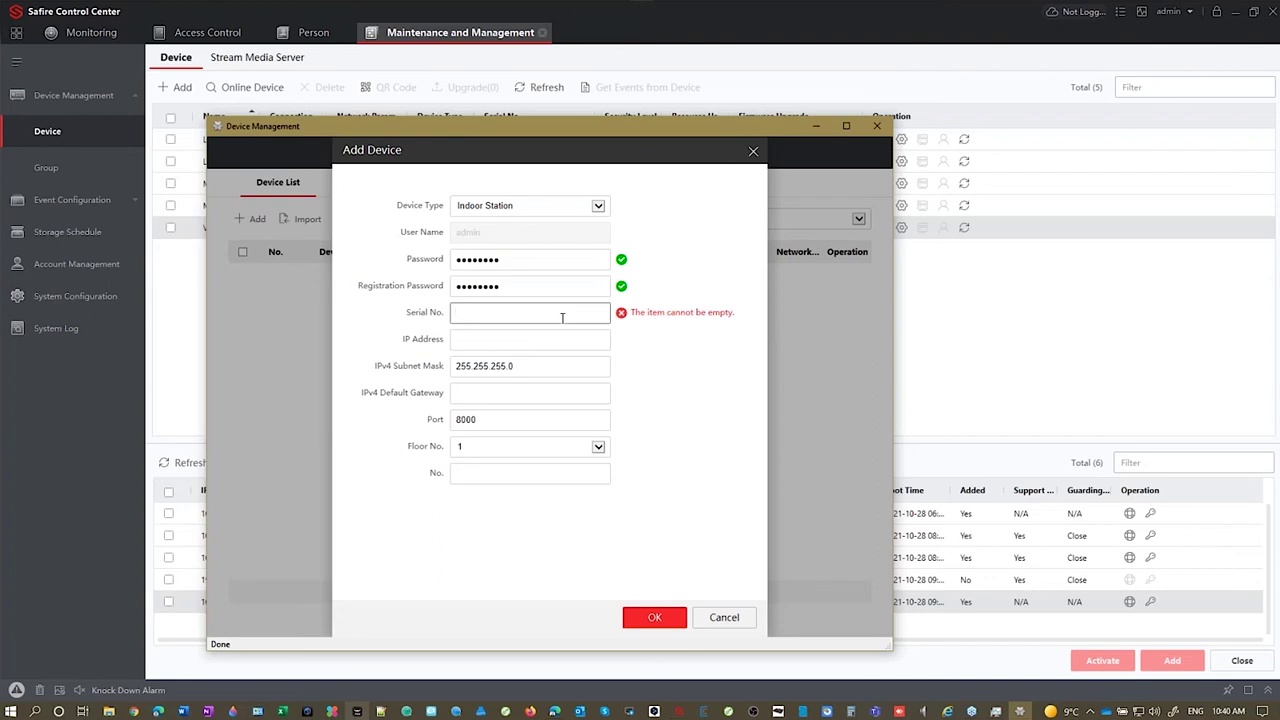
Step: Paste the serial number and IP, set gateway 10.10.1.1 and No. 99, save, and refresh
{"action": "key", "text": "ctrl+v"}
{"action": "left_click", "coordinate": [536, 335]}
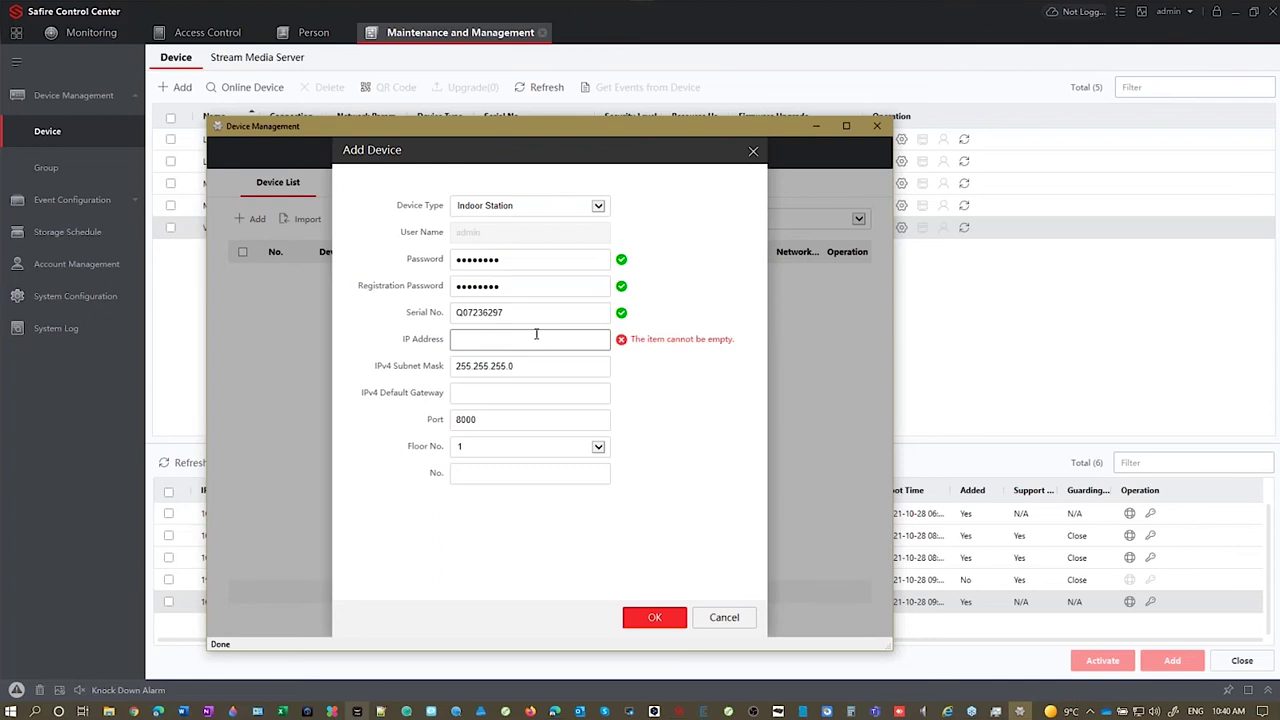
{"action": "type", "text": "10.10.1.177"}
{"action": "key", "text": "Tab"}
{"action": "type", "text": "10.10.1.1"}
{"action": "left_click", "coordinate": [568, 470]}
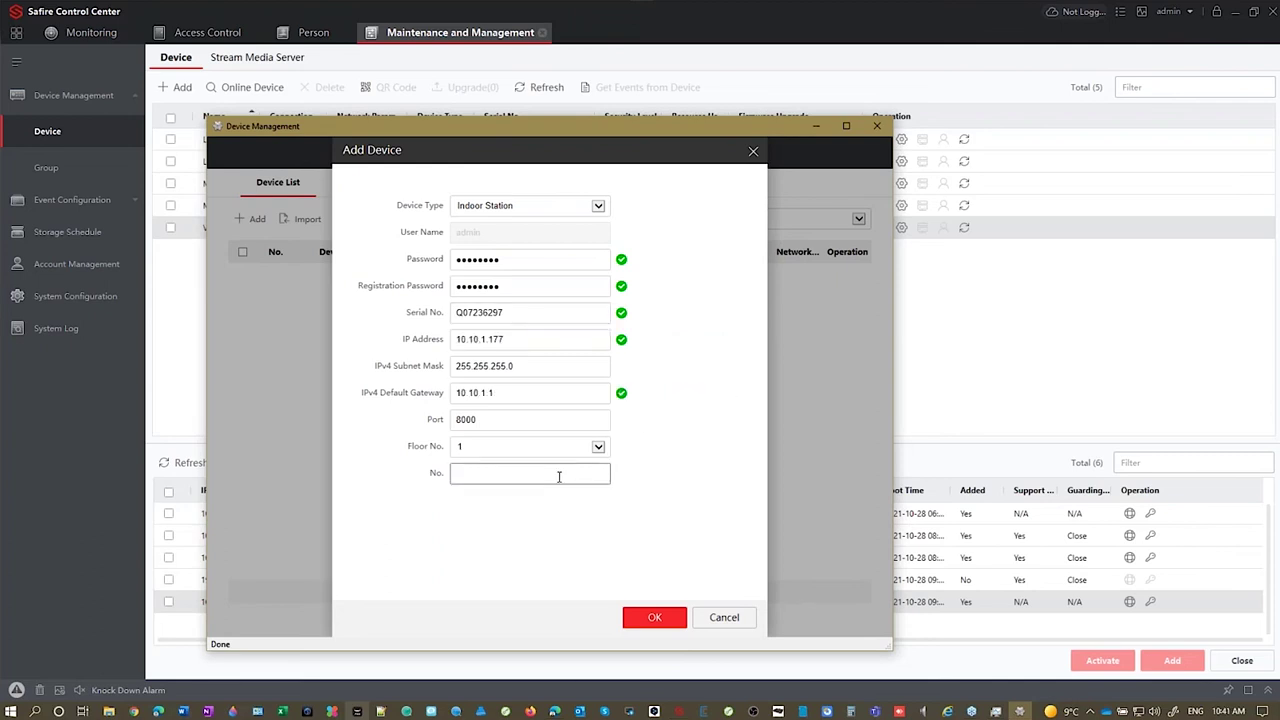
{"action": "type", "text": "99"}
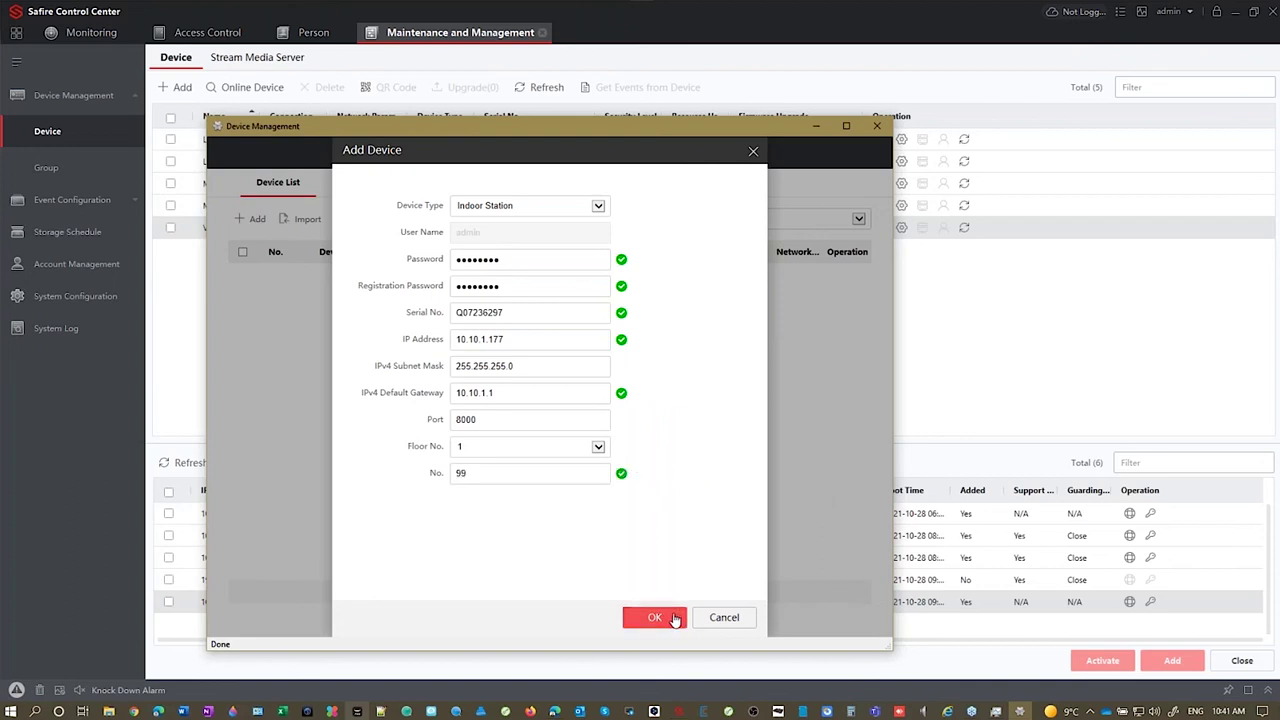
{"action": "left_click", "coordinate": [675, 618]}
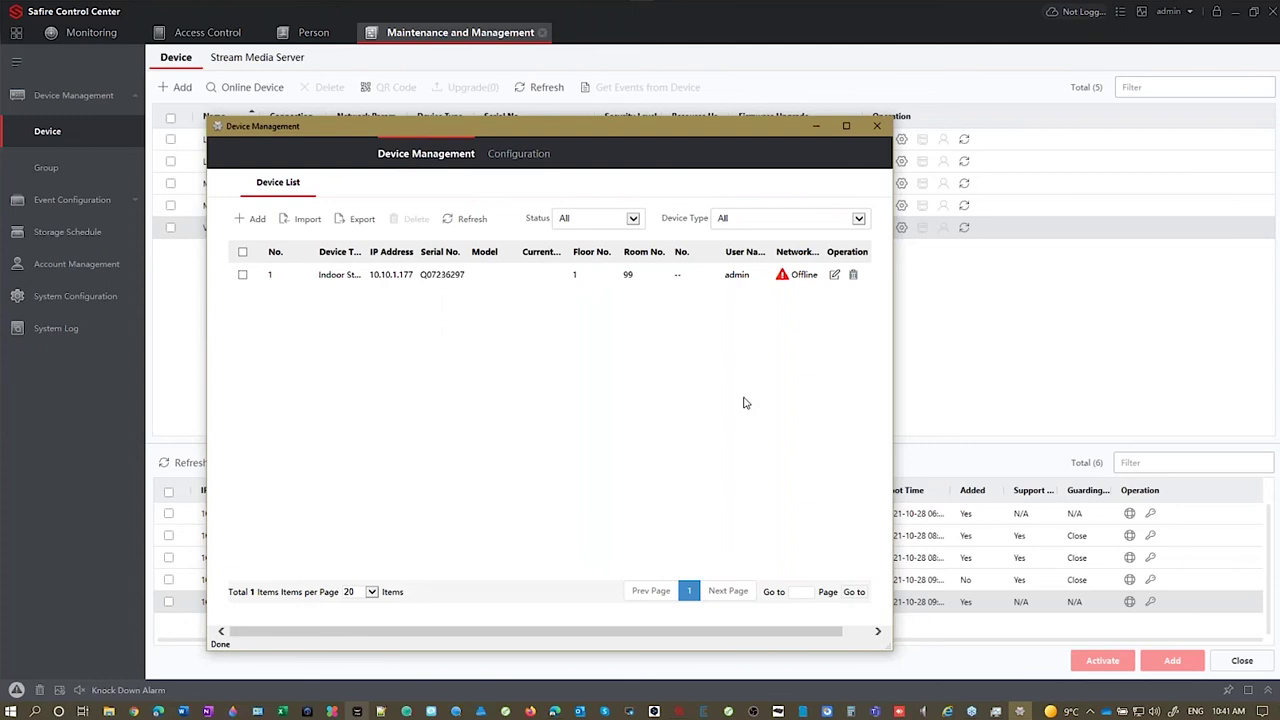
{"action": "left_click", "coordinate": [466, 218]}
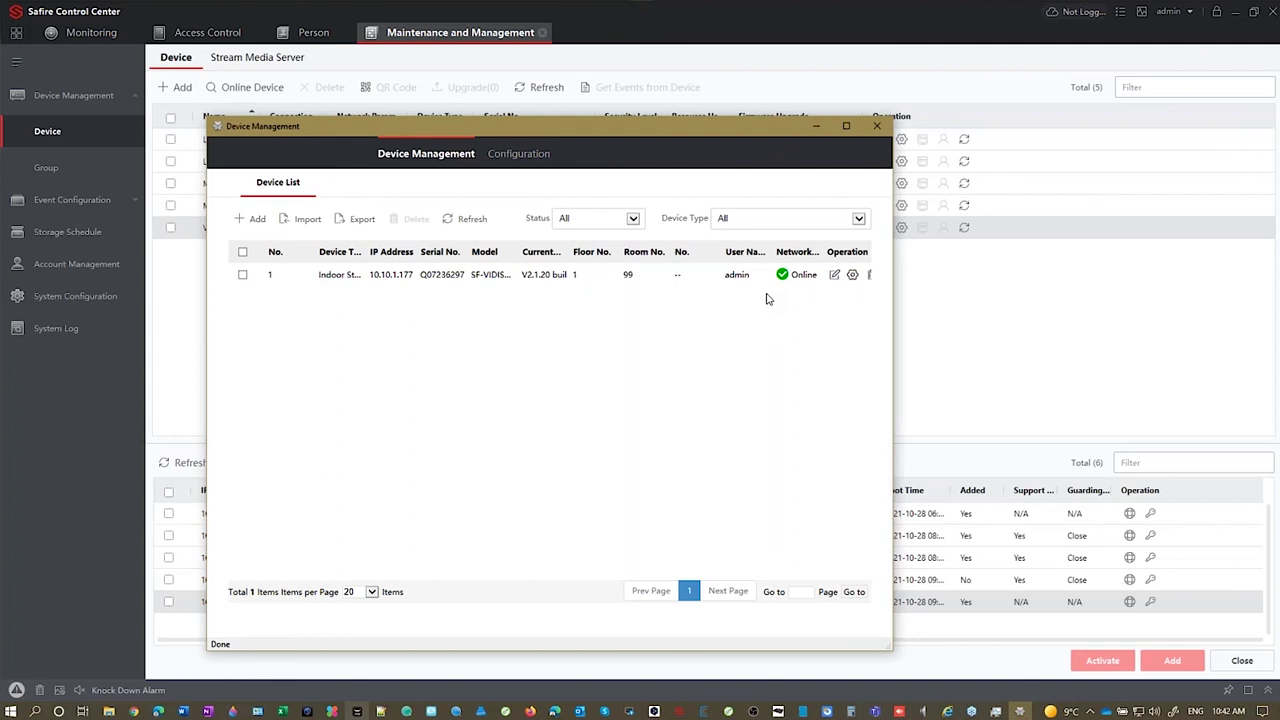
Step: Under Intercom > Press Button to Call, set row 01 to 99 and save
{"action": "left_click", "coordinate": [537, 155]}
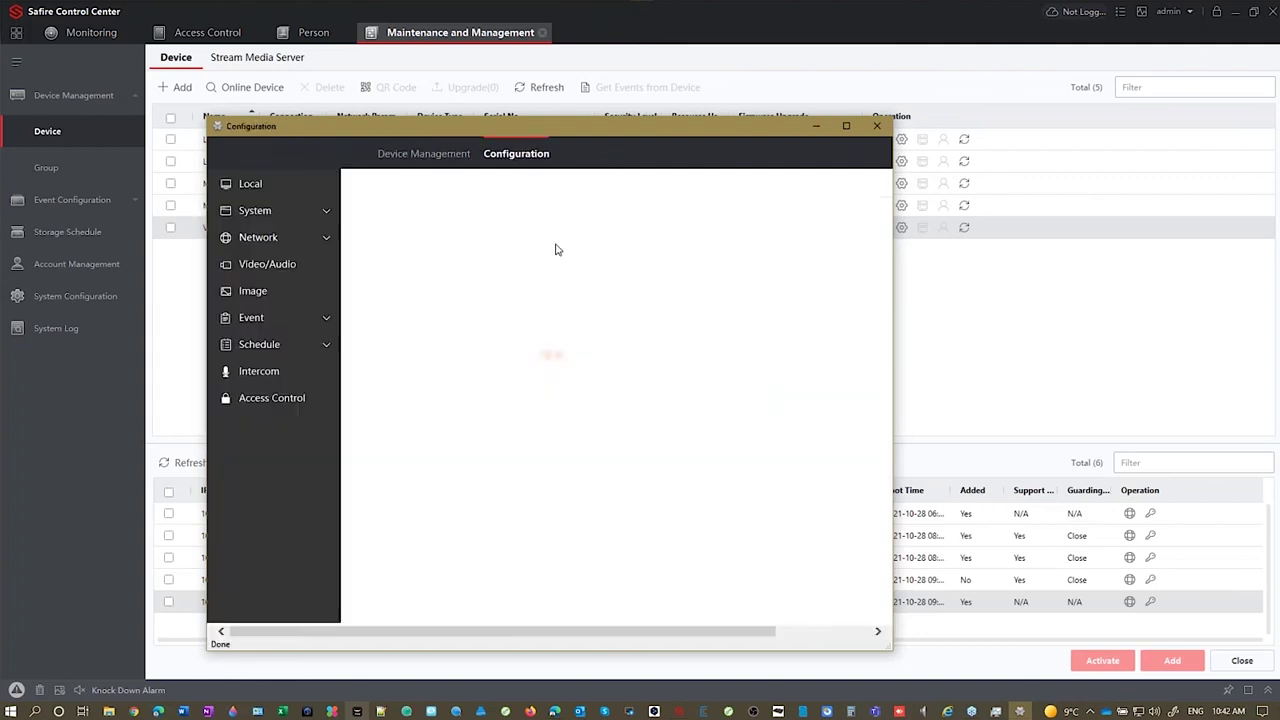
{"action": "left_click", "coordinate": [235, 483]}
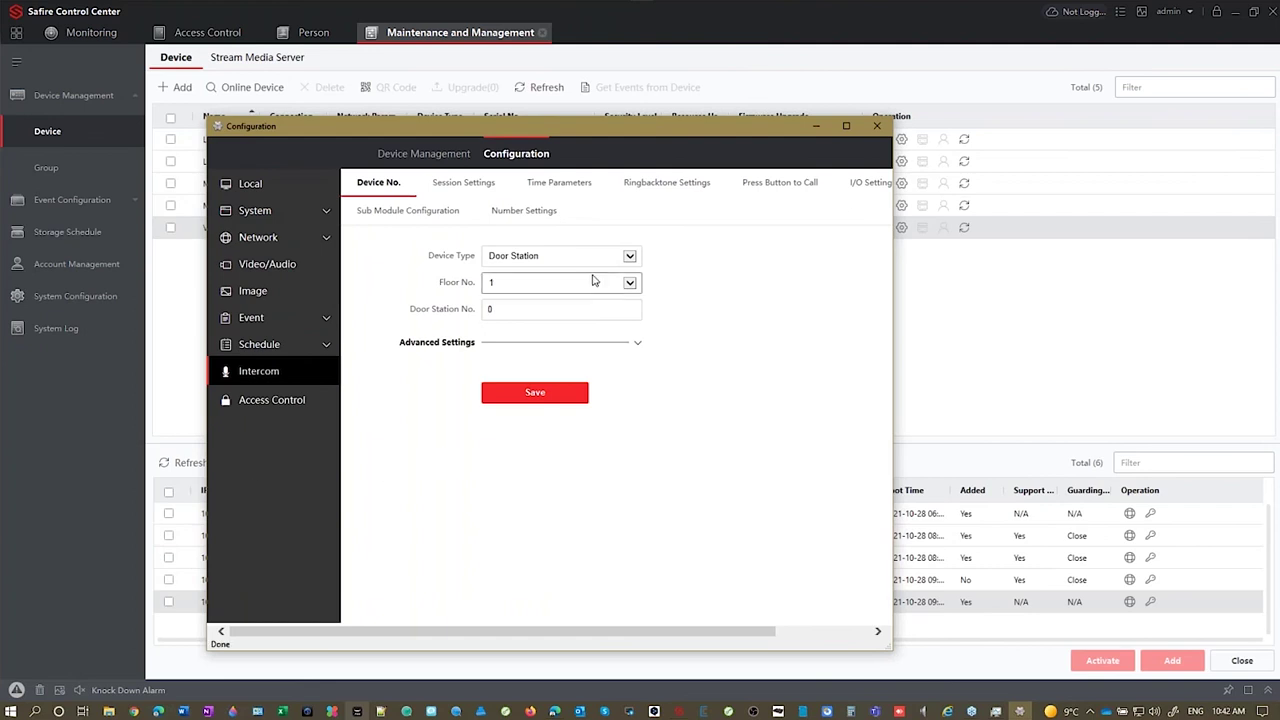
{"action": "left_click", "coordinate": [800, 182]}
{"action": "left_click", "coordinate": [560, 314]}
{"action": "type", "text": "99"}
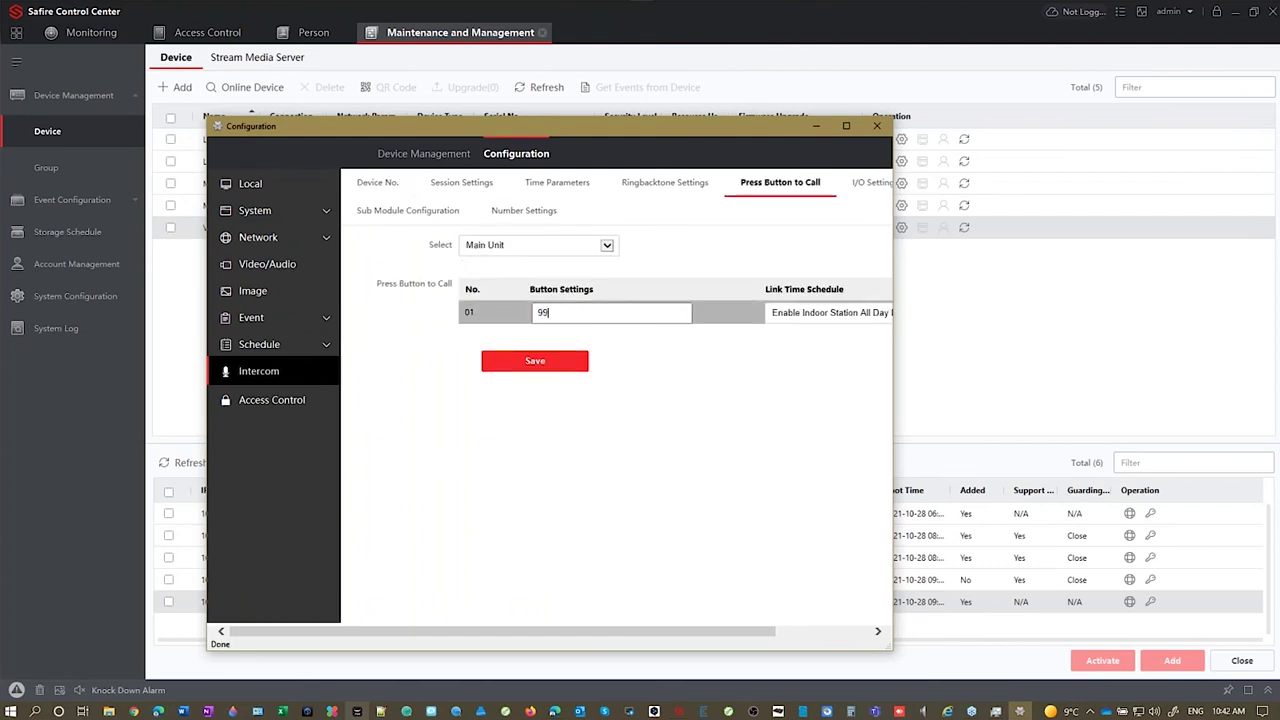
{"action": "left_click", "coordinate": [535, 361]}
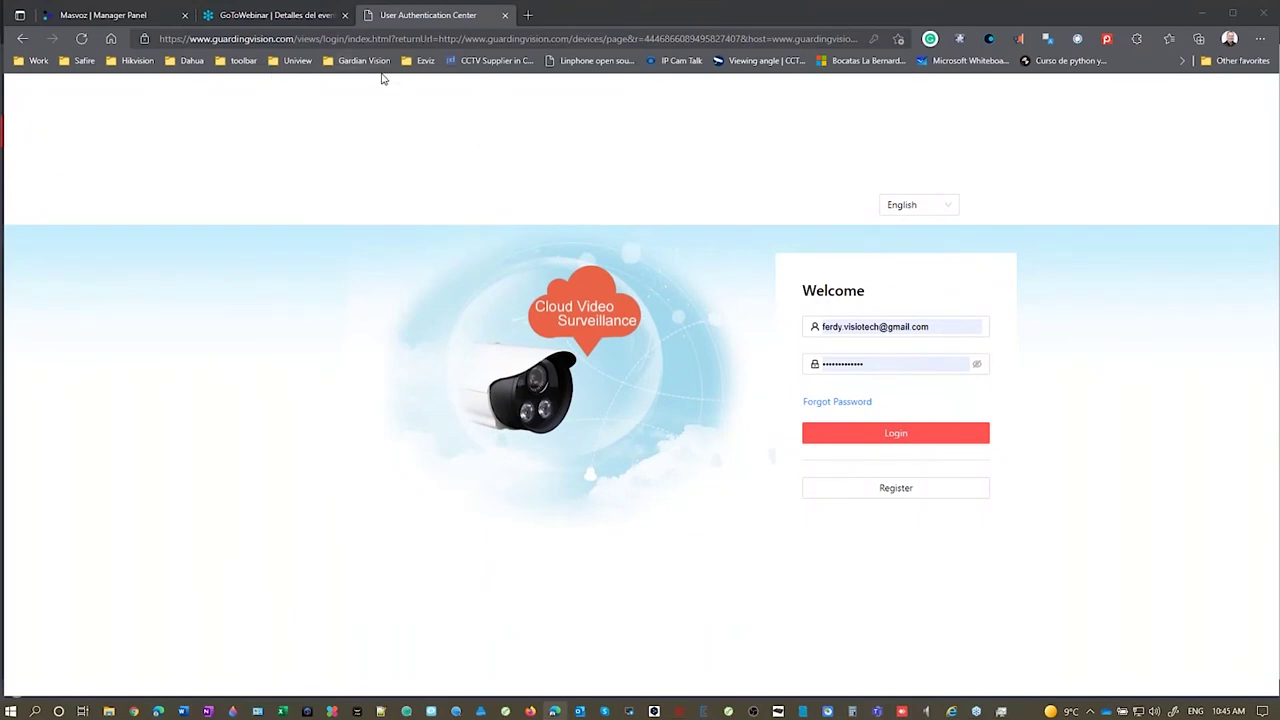
Step: Sign in to Guarding Vision, open My doorbell's sharing page, then close it
{"action": "left_click", "coordinate": [922, 430]}
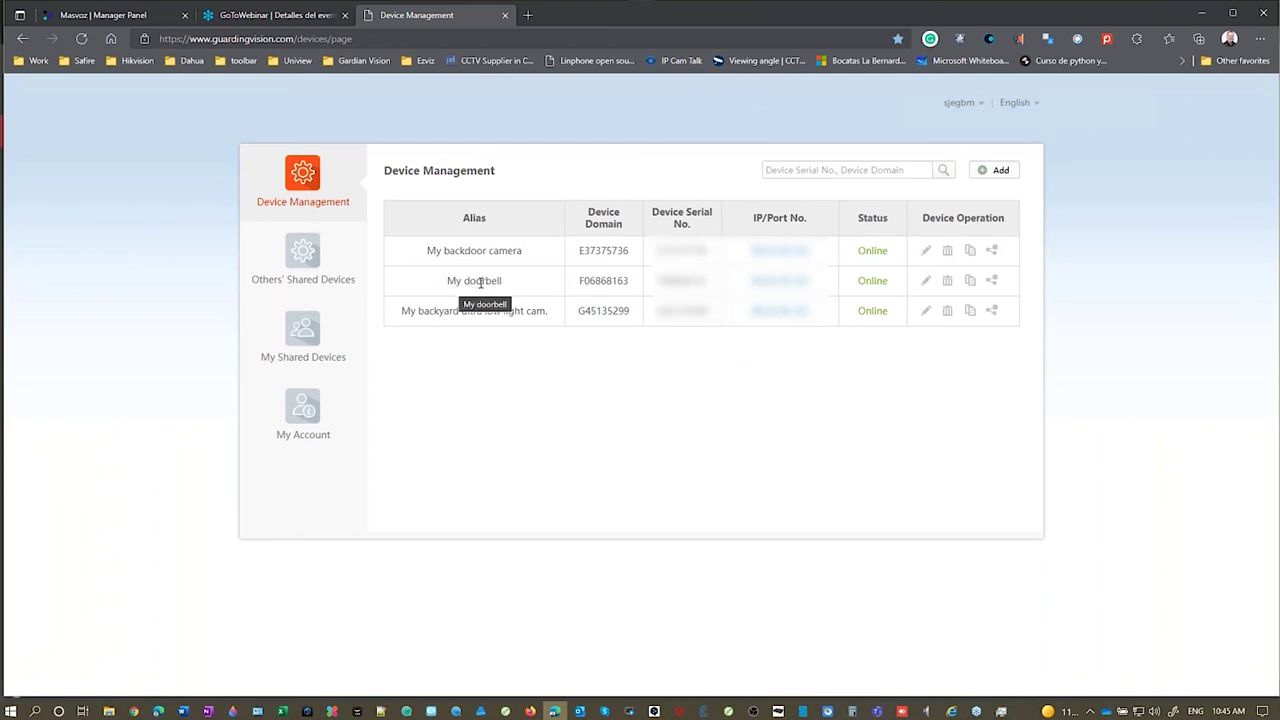
{"action": "left_click", "coordinate": [993, 287]}
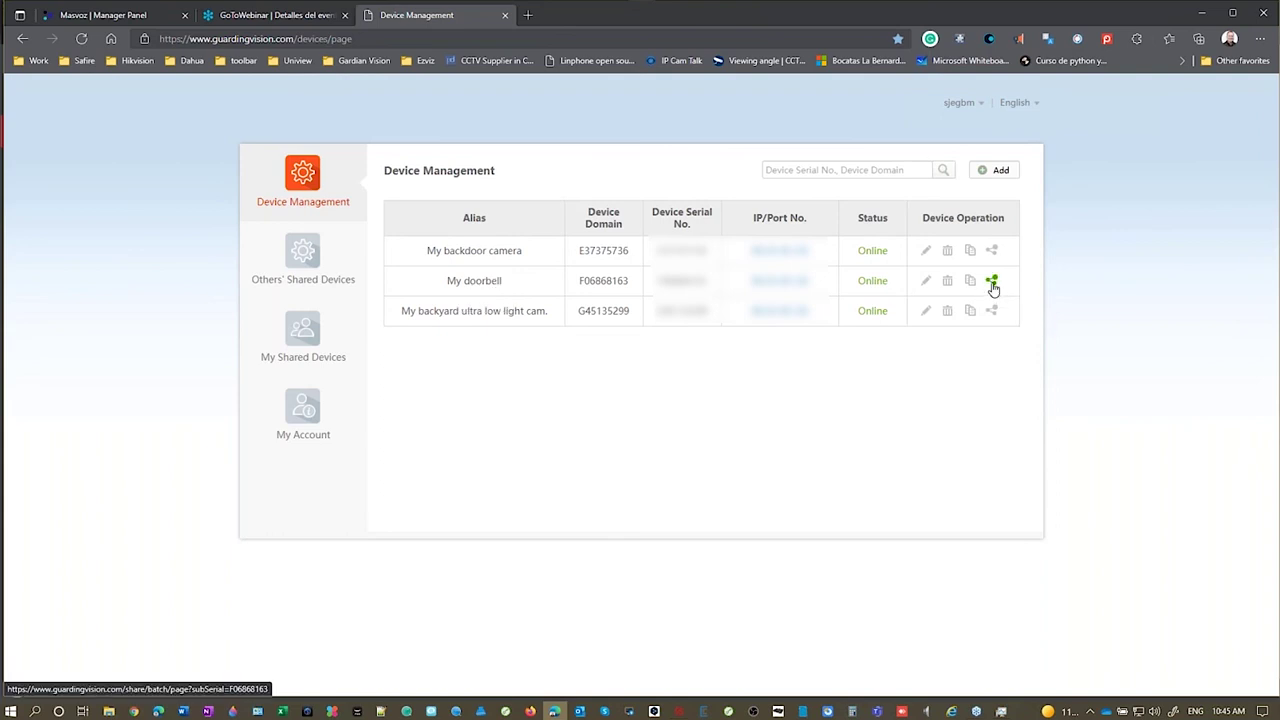
{"action": "left_click", "coordinate": [502, 226]}
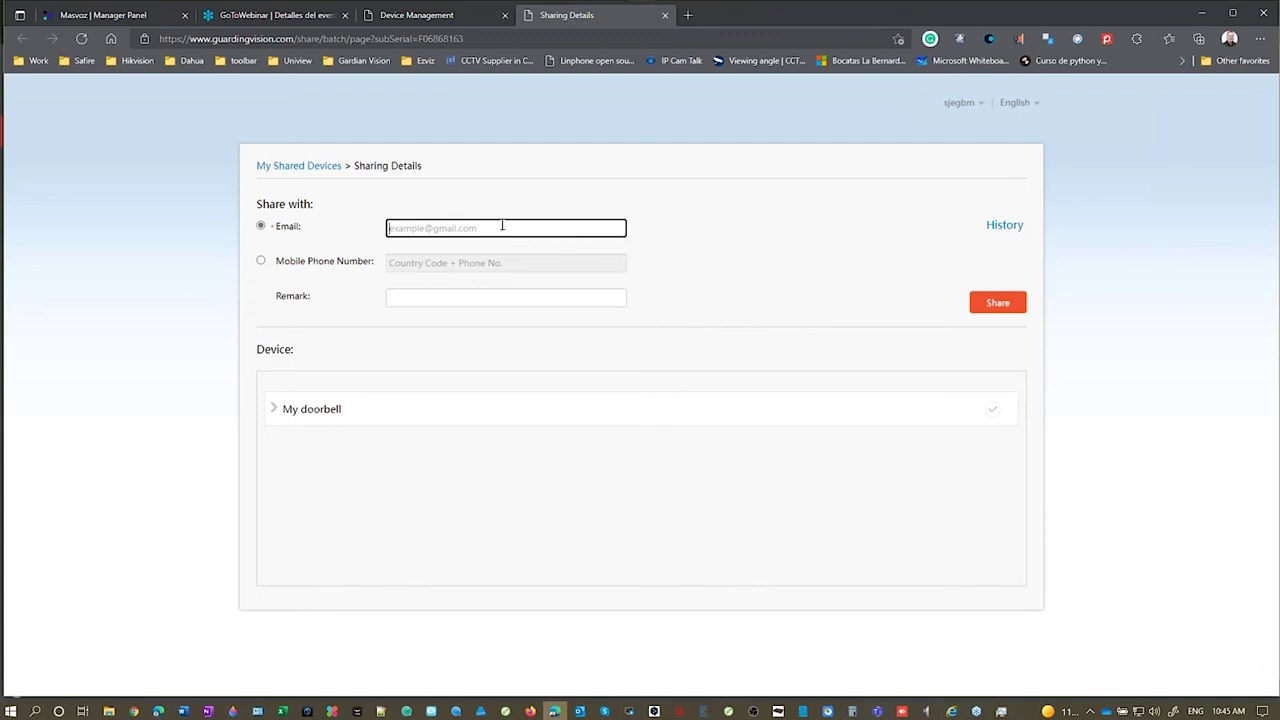
{"action": "left_click", "coordinate": [665, 15]}
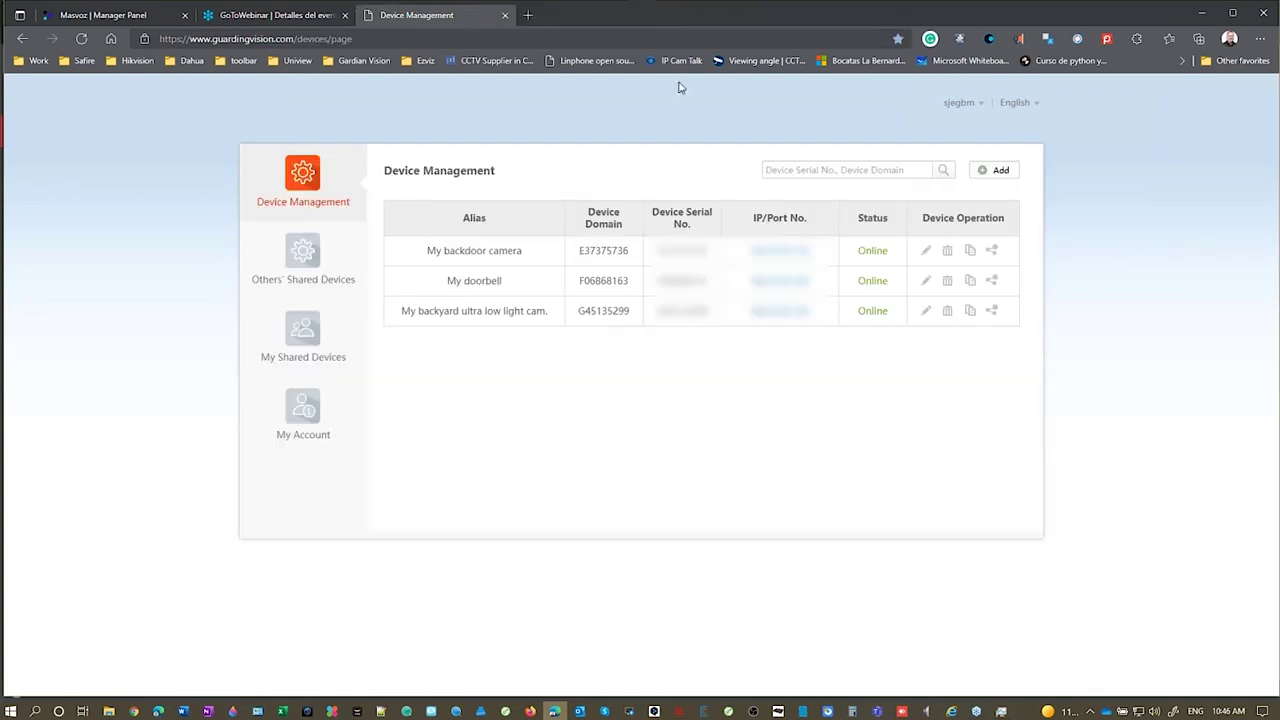
Step: Review Others' Shared Devices and My Shared Devices, then return to Safire Control Center
{"action": "left_click", "coordinate": [303, 255]}
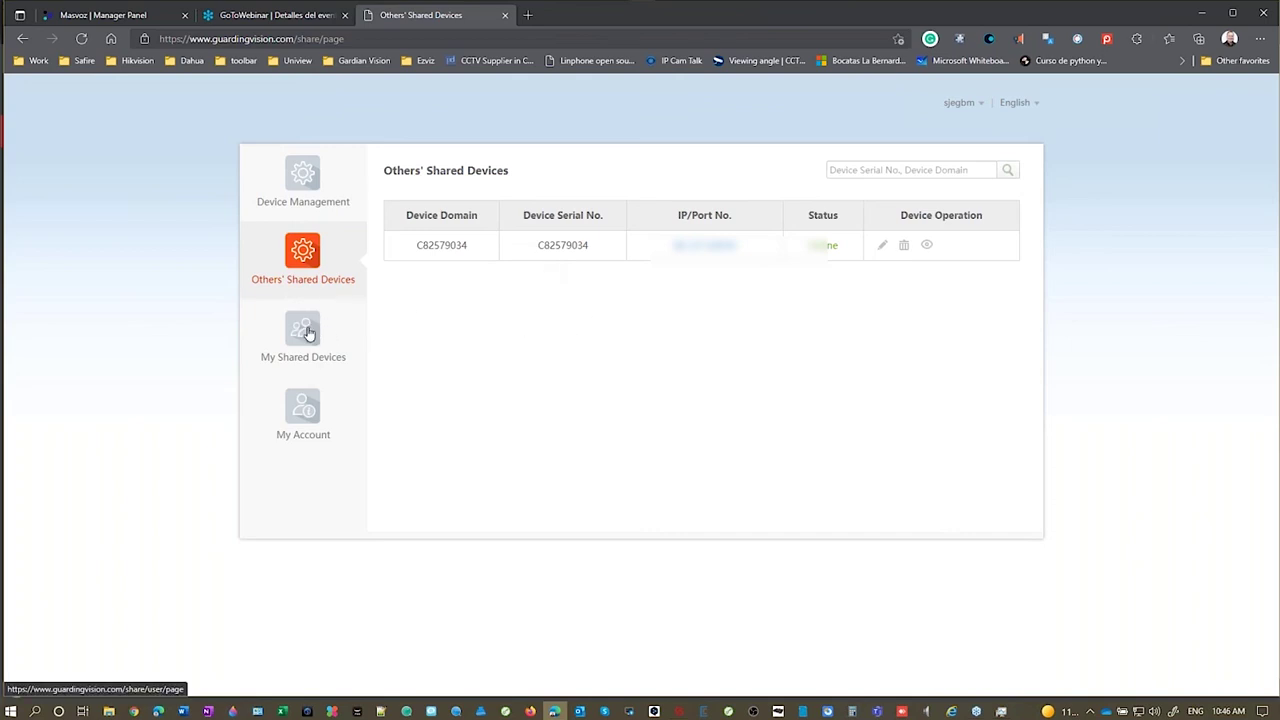
{"action": "left_click", "coordinate": [303, 330]}
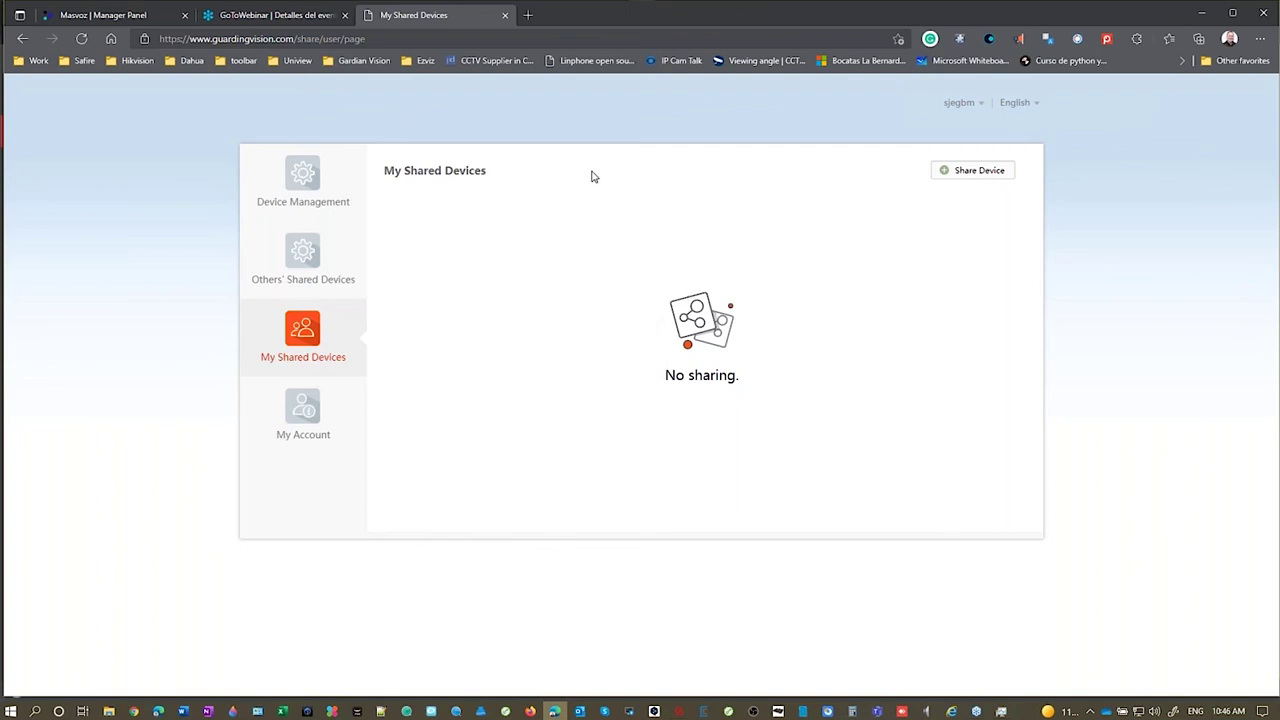
{"action": "left_click", "coordinate": [678, 697]}
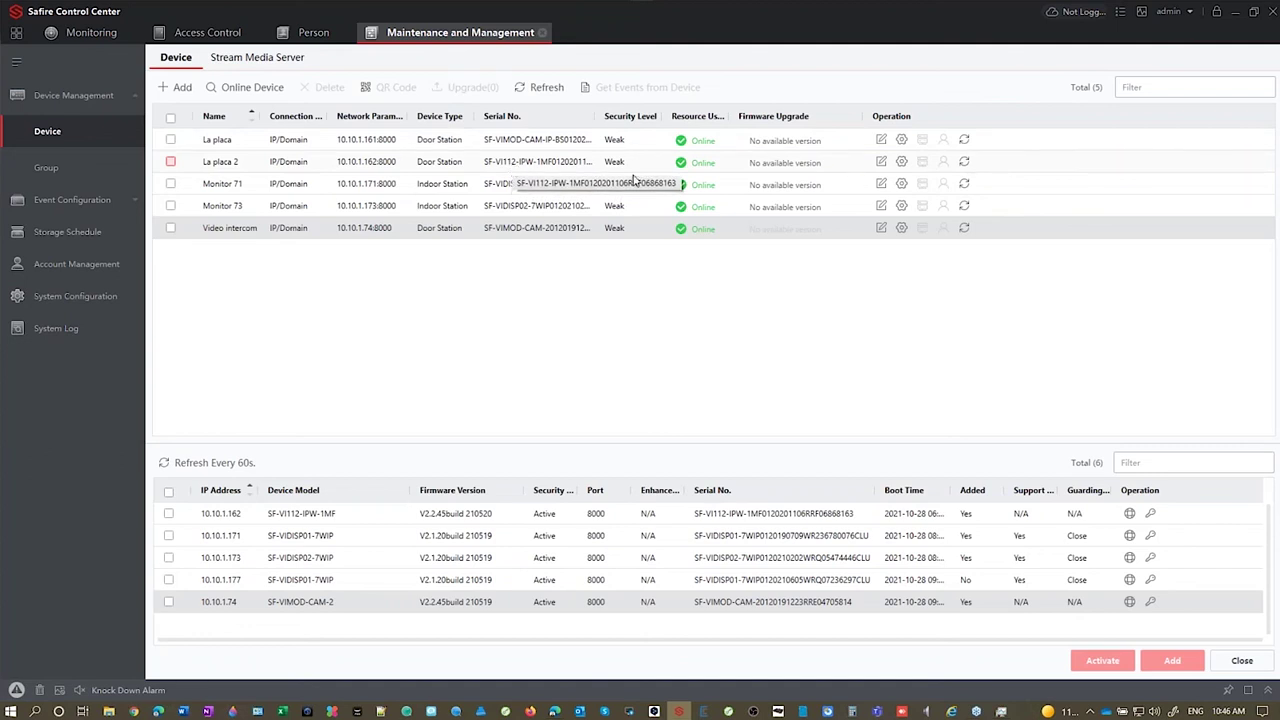
{"action": "left_click", "coordinate": [901, 162]}
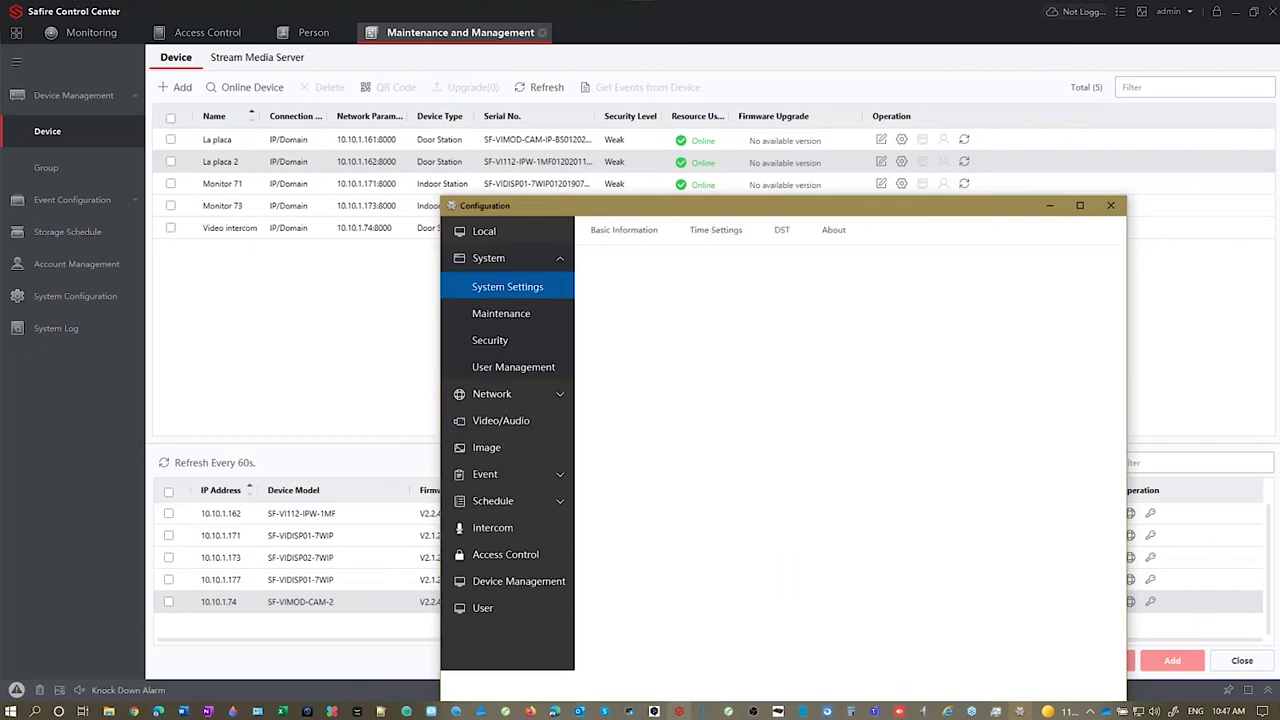
{"action": "left_click_drag", "start_coordinate": [846, 213], "coordinate": [634, 94]}
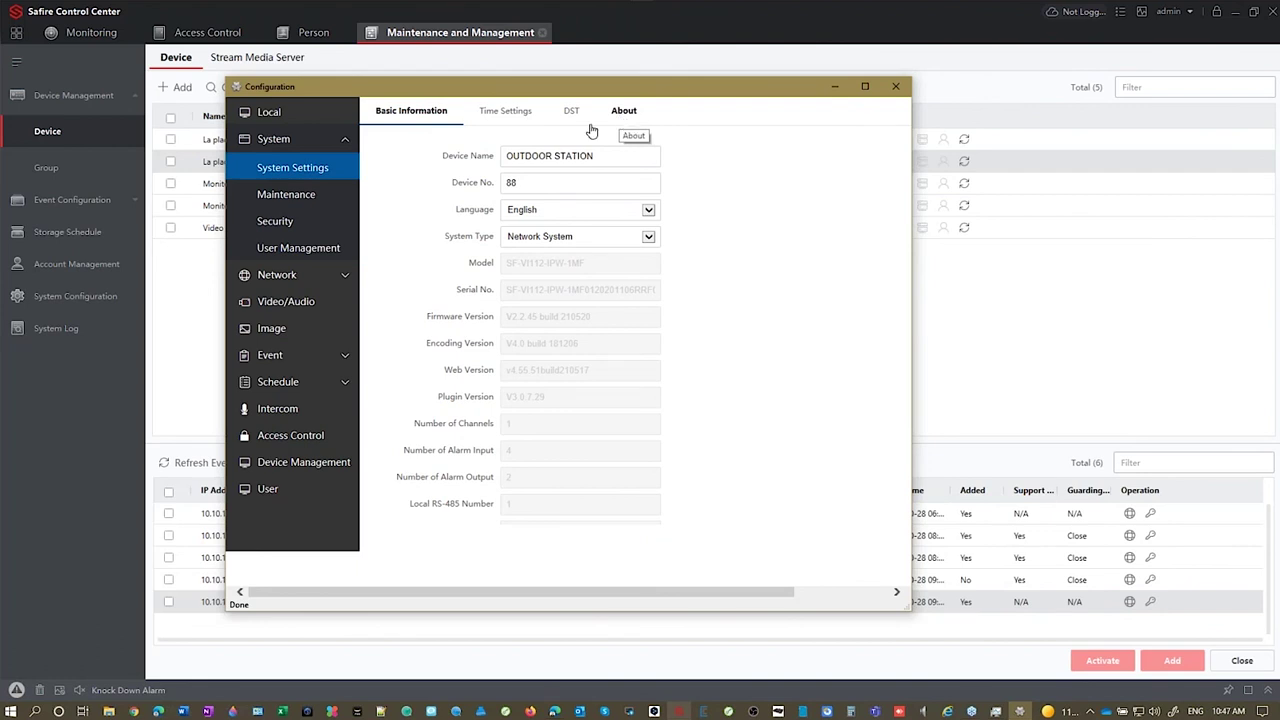
{"action": "left_click", "coordinate": [285, 275]}
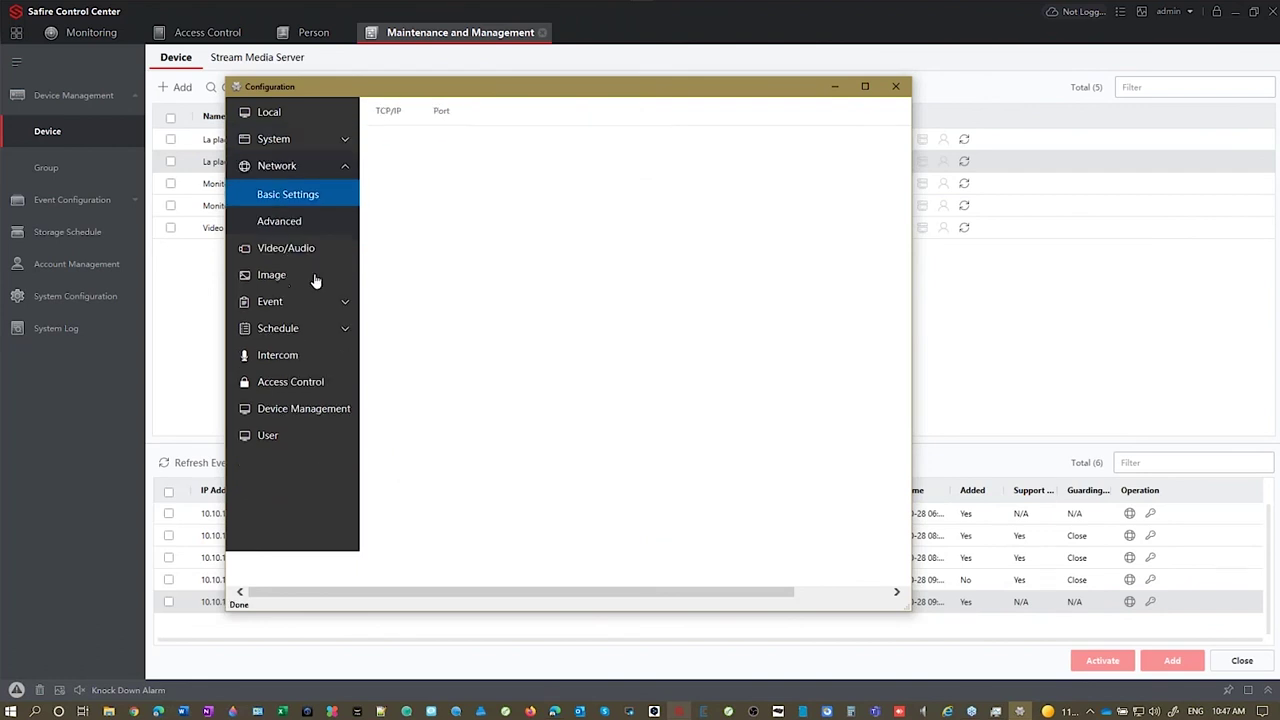
{"action": "left_click", "coordinate": [283, 223]}
{"action": "left_click", "coordinate": [449, 112]}
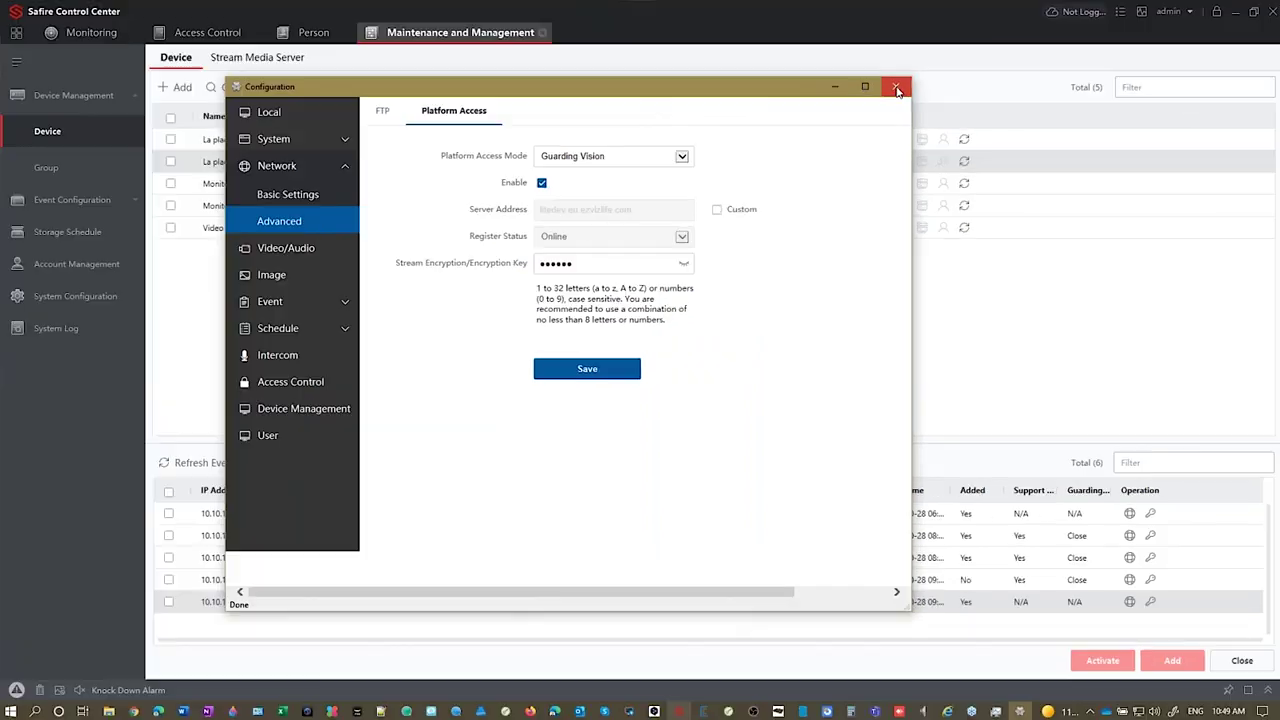
{"action": "left_click", "coordinate": [896, 88]}
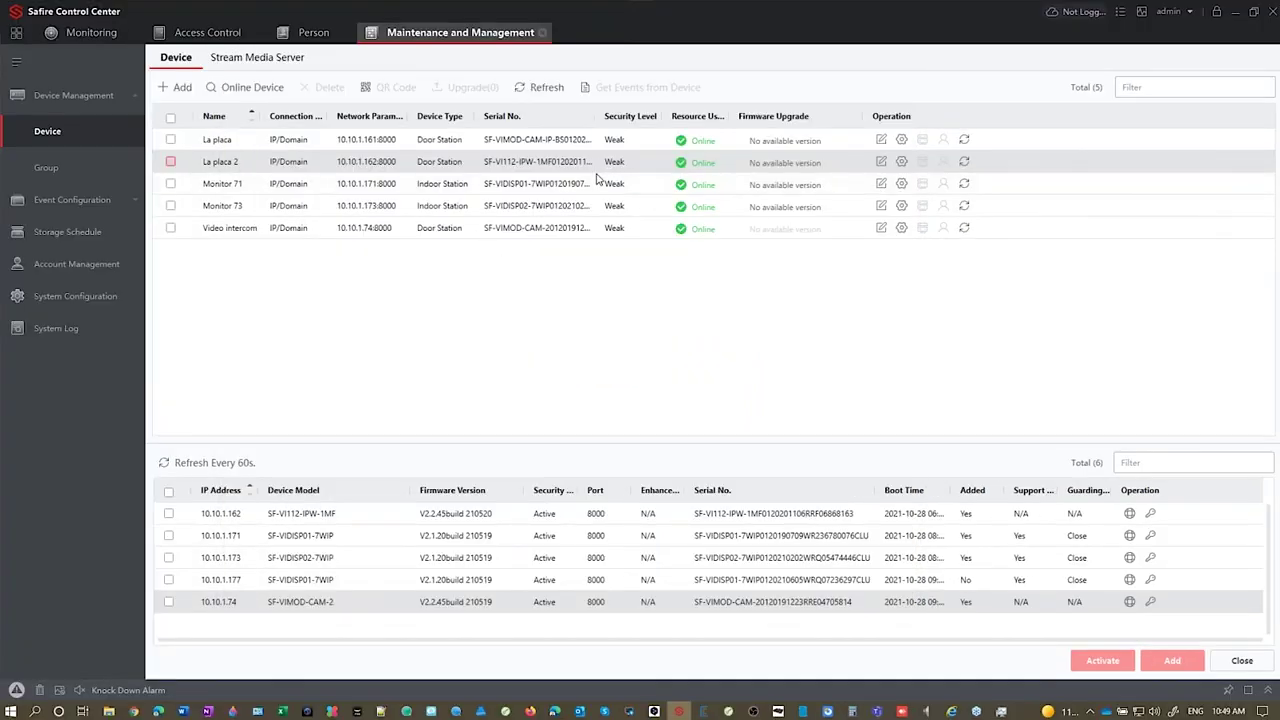
Step: Enable Guarding Vision in Monitor 71's Network > Cloud P2P remote configuration
{"action": "left_click", "coordinate": [901, 184]}
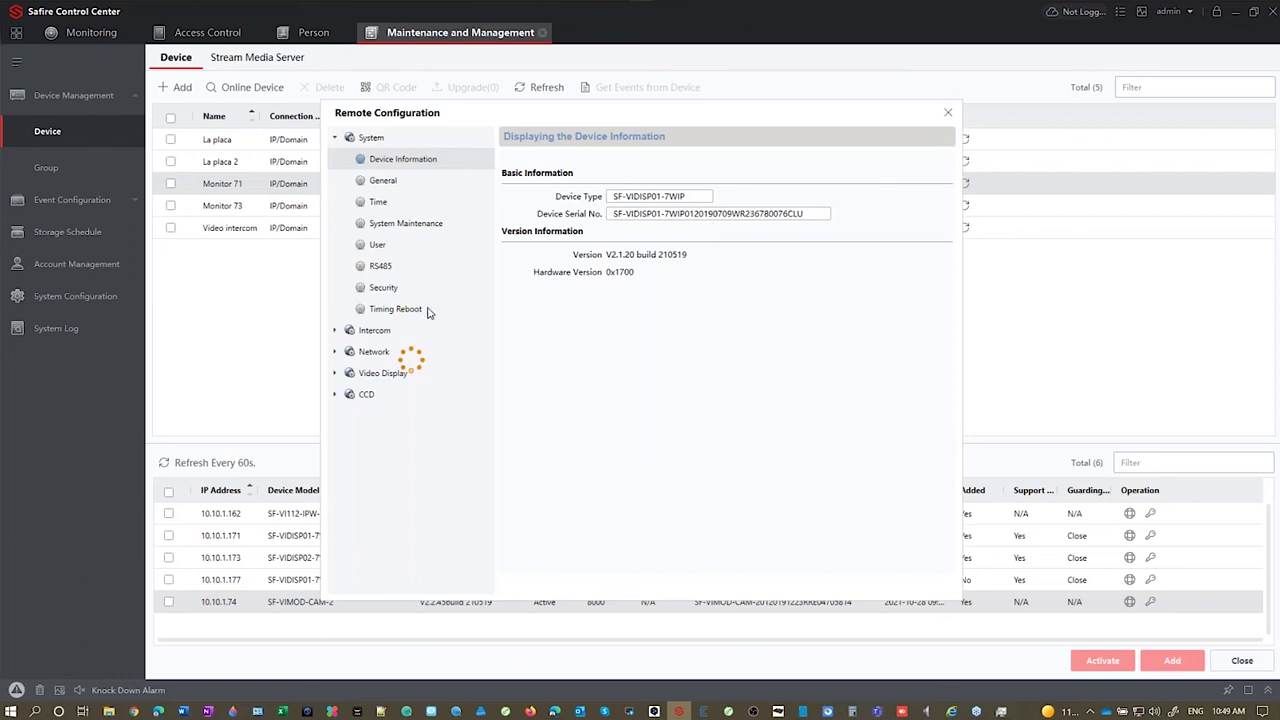
{"action": "left_click", "coordinate": [336, 332]}
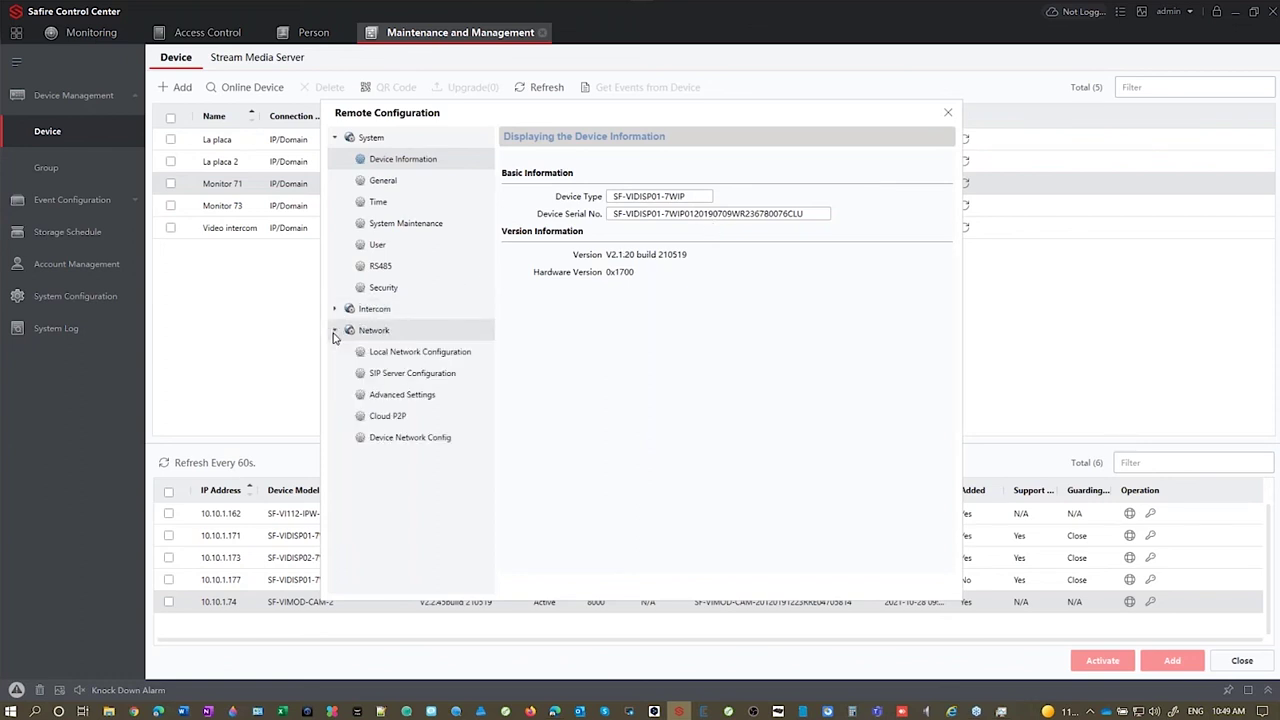
{"action": "left_click", "coordinate": [396, 419]}
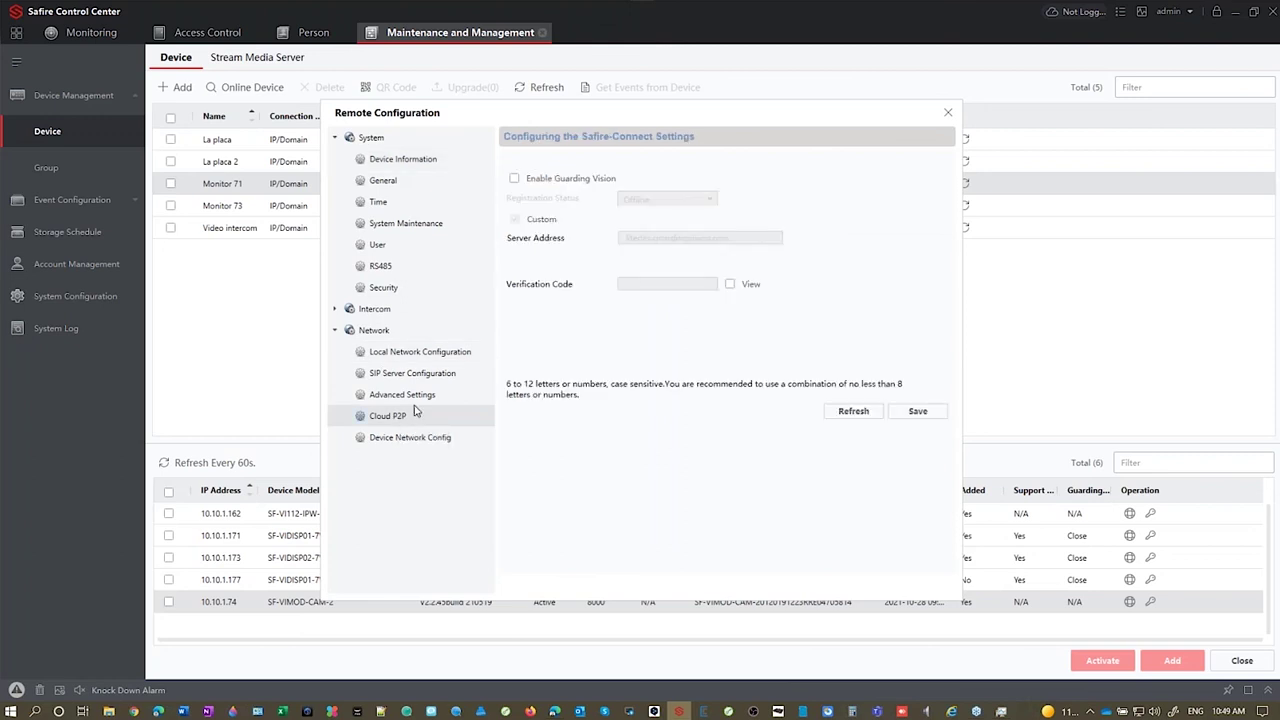
{"action": "left_click", "coordinate": [515, 179]}
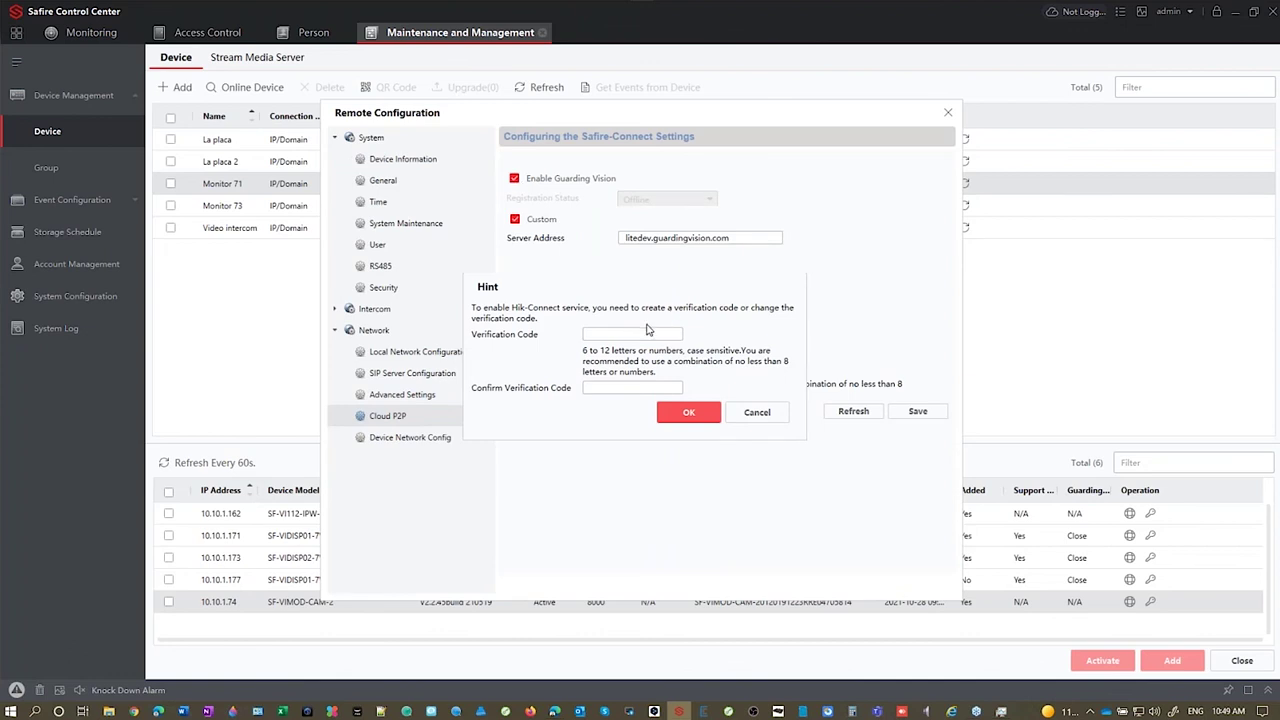
Step: Set and confirm a verification code, save, refresh, then select the serial number in Device Information
{"action": "left_click", "coordinate": [654, 336]}
{"action": "type", "text": "abcdefgh"}
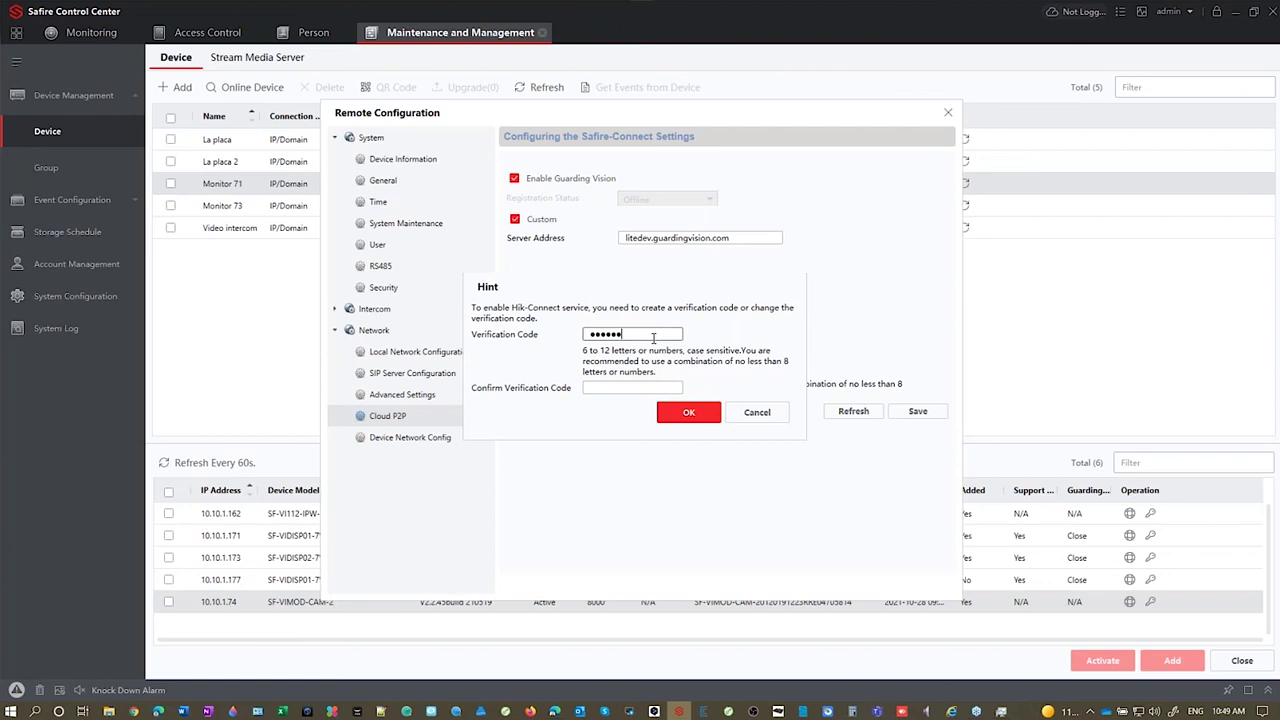
{"action": "left_click", "coordinate": [650, 390]}
{"action": "key", "text": "ctrl+v"}
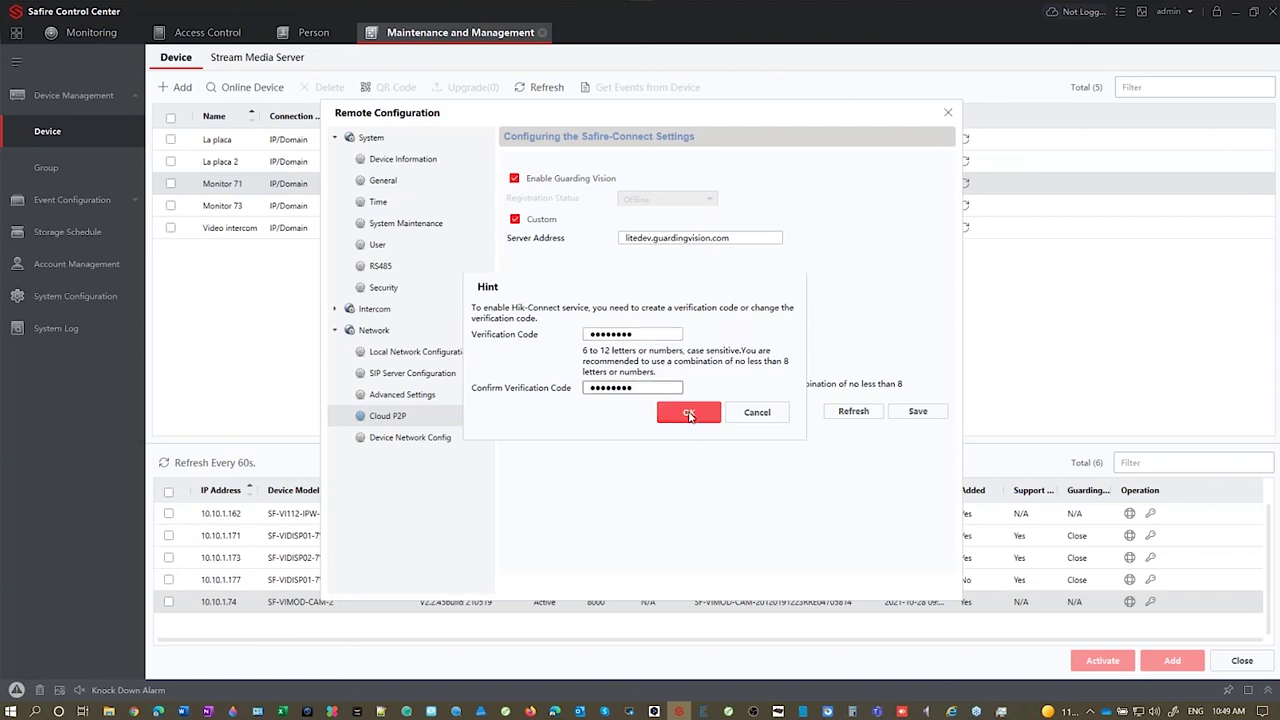
{"action": "left_click", "coordinate": [689, 413]}
{"action": "left_click", "coordinate": [918, 411]}
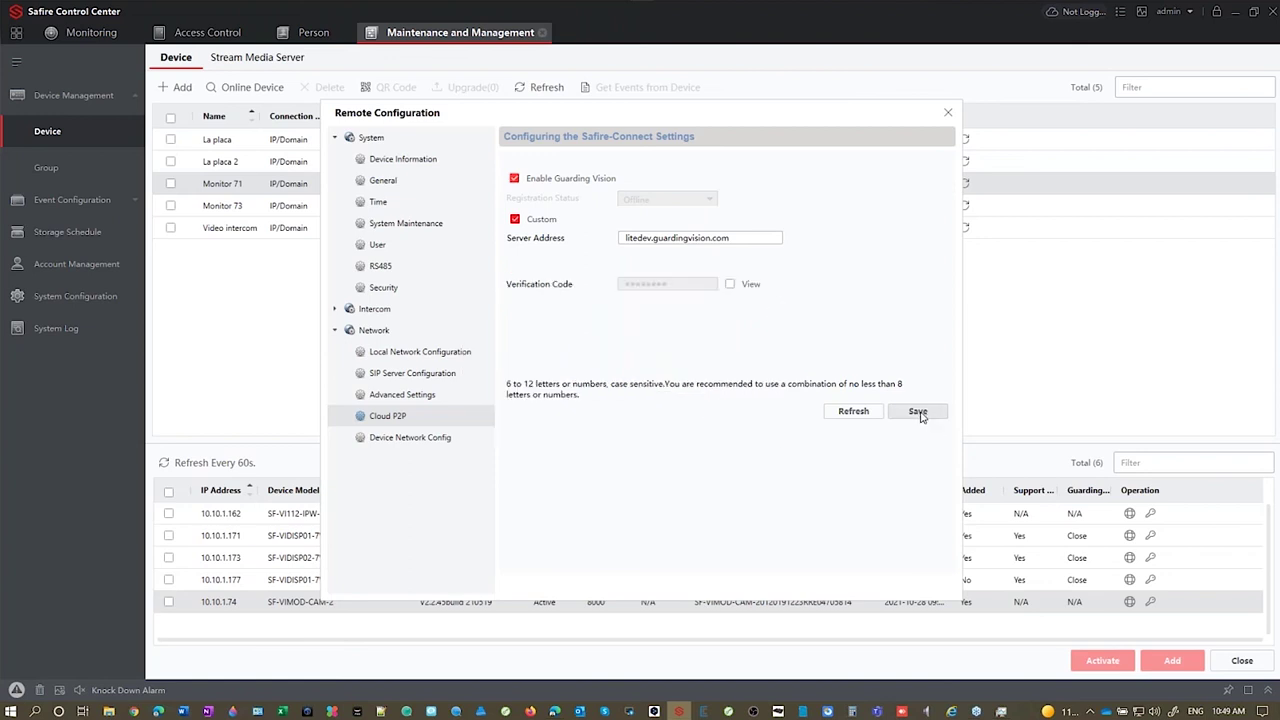
{"action": "left_click", "coordinate": [863, 413]}
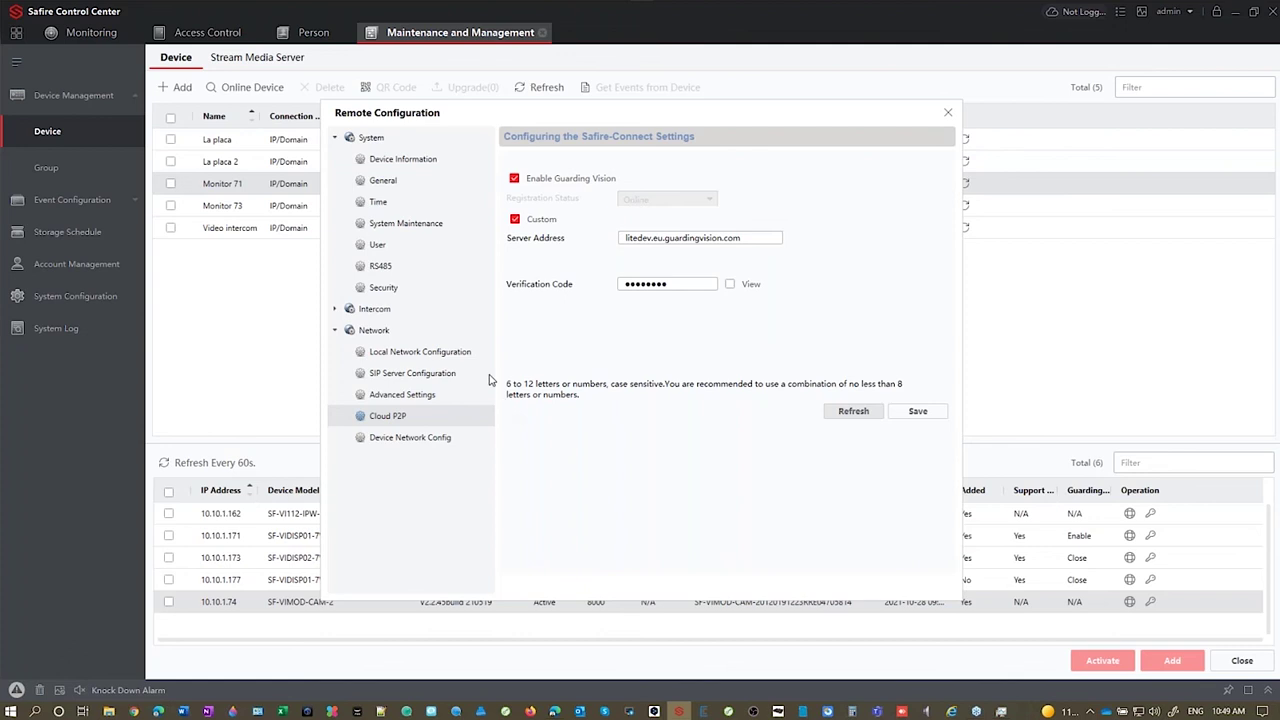
{"action": "left_click", "coordinate": [405, 160]}
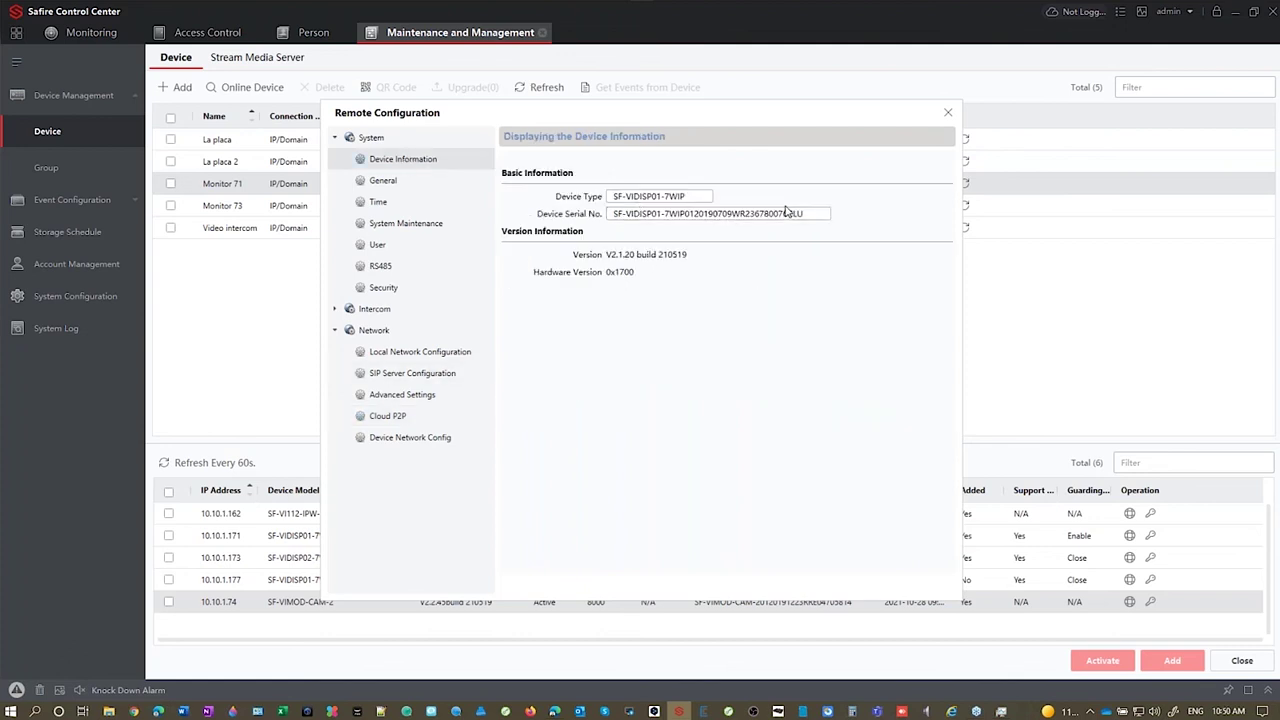
{"action": "left_click_drag", "start_coordinate": [788, 217], "coordinate": [742, 225]}
{"action": "key", "text": "ctrl+c"}
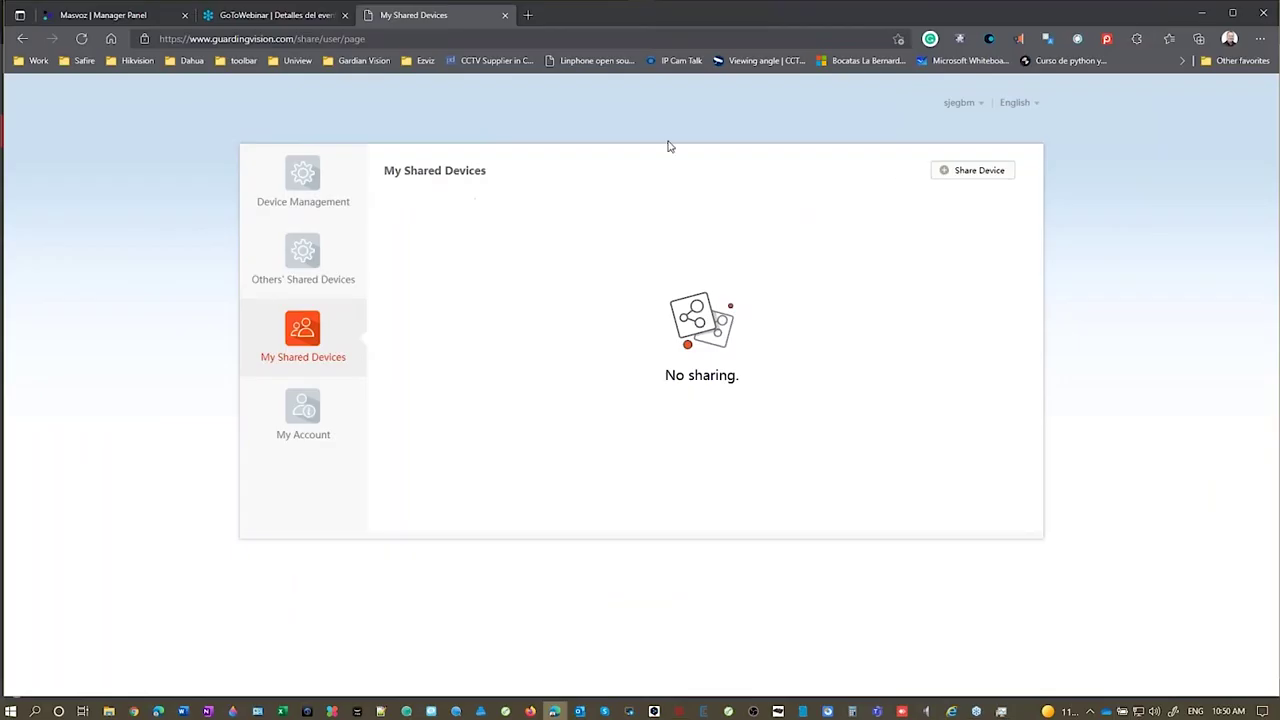
Step: Search Guarding Vision's Device Management for Monitor 71's pasted serial number, which finds no device
{"action": "left_click", "coordinate": [303, 194]}
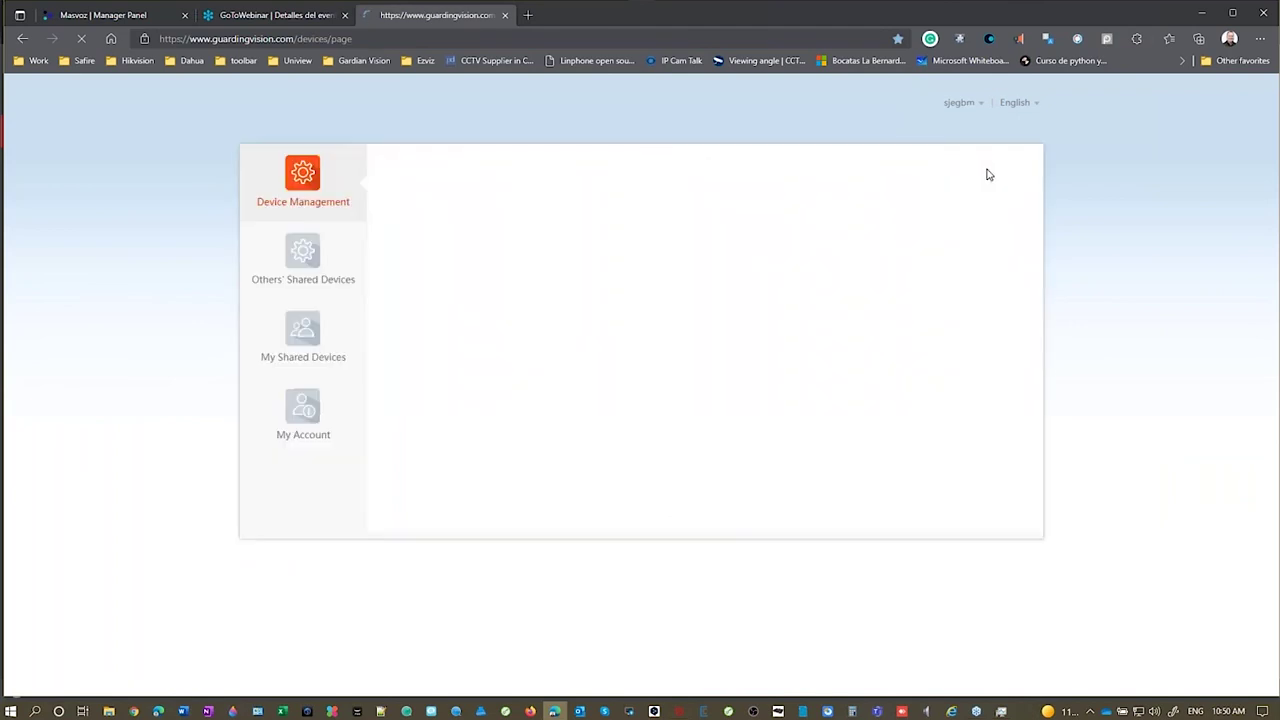
{"action": "left_click", "coordinate": [995, 170]}
{"action": "key", "text": "ctrl+v"}
{"action": "key", "text": "Return"}
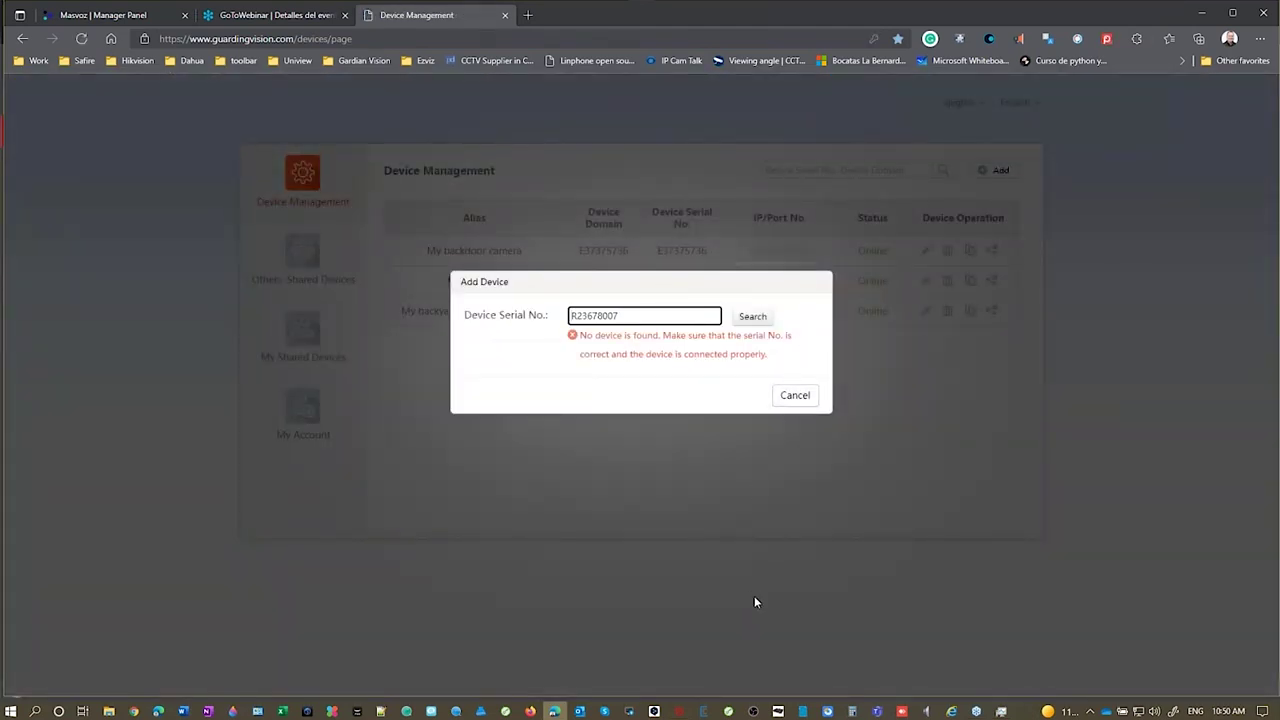
{"action": "left_click", "coordinate": [678, 714]}
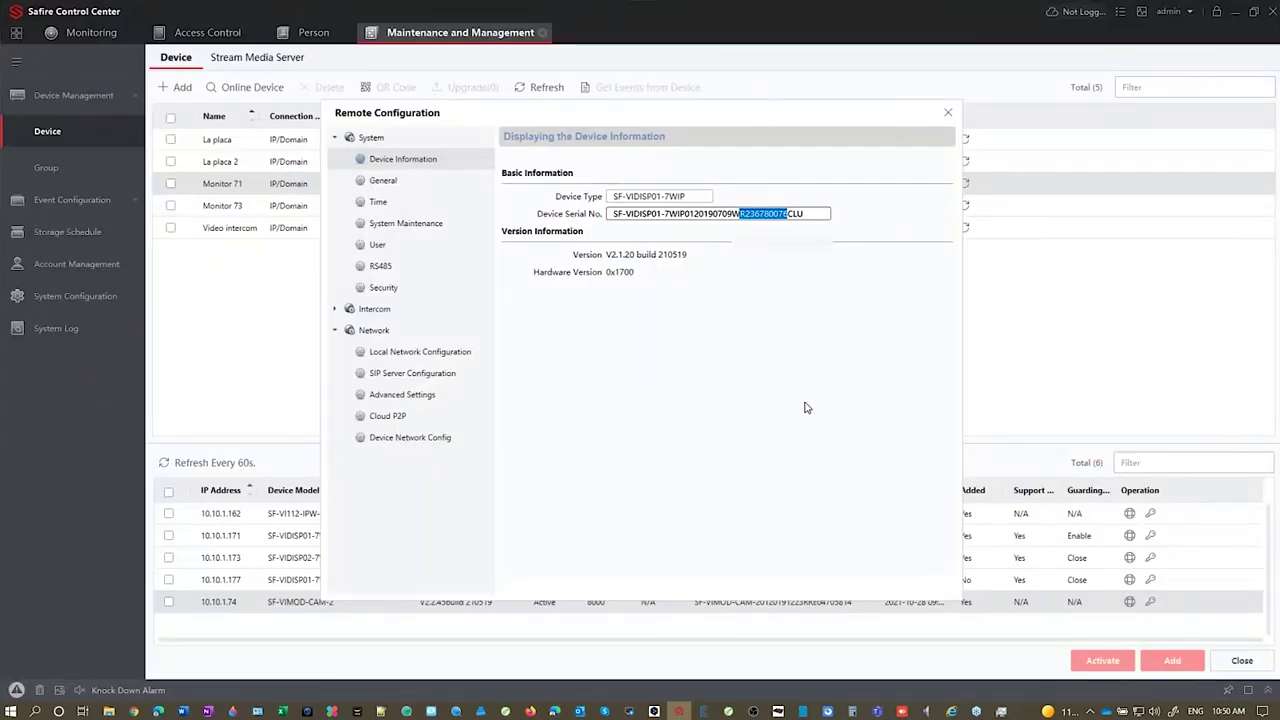
Step: Save DNS1 8.8.8.8 and DNS2 8.8.4.4 under Network > Advanced Settings, then close the configuration
{"action": "left_click", "coordinate": [420, 352]}
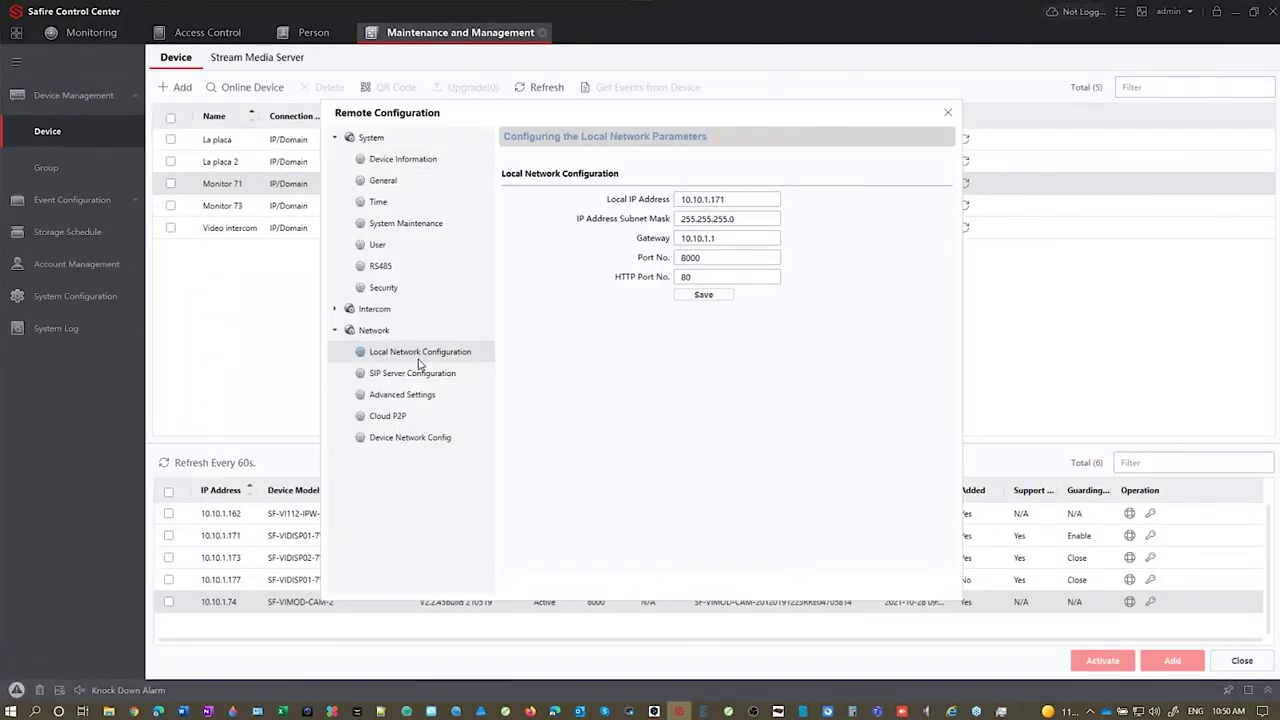
{"action": "left_click", "coordinate": [410, 396]}
{"action": "left_click", "coordinate": [650, 180]}
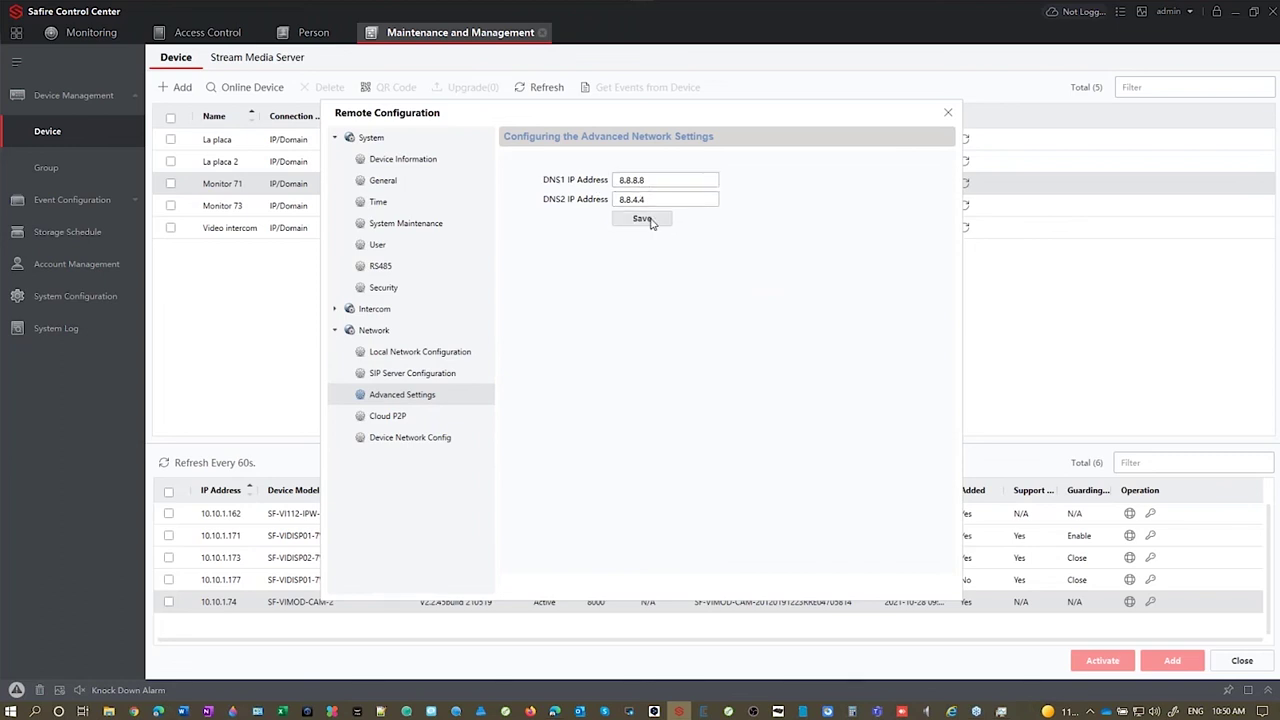
{"action": "left_click", "coordinate": [645, 219]}
{"action": "key", "text": "Escape"}
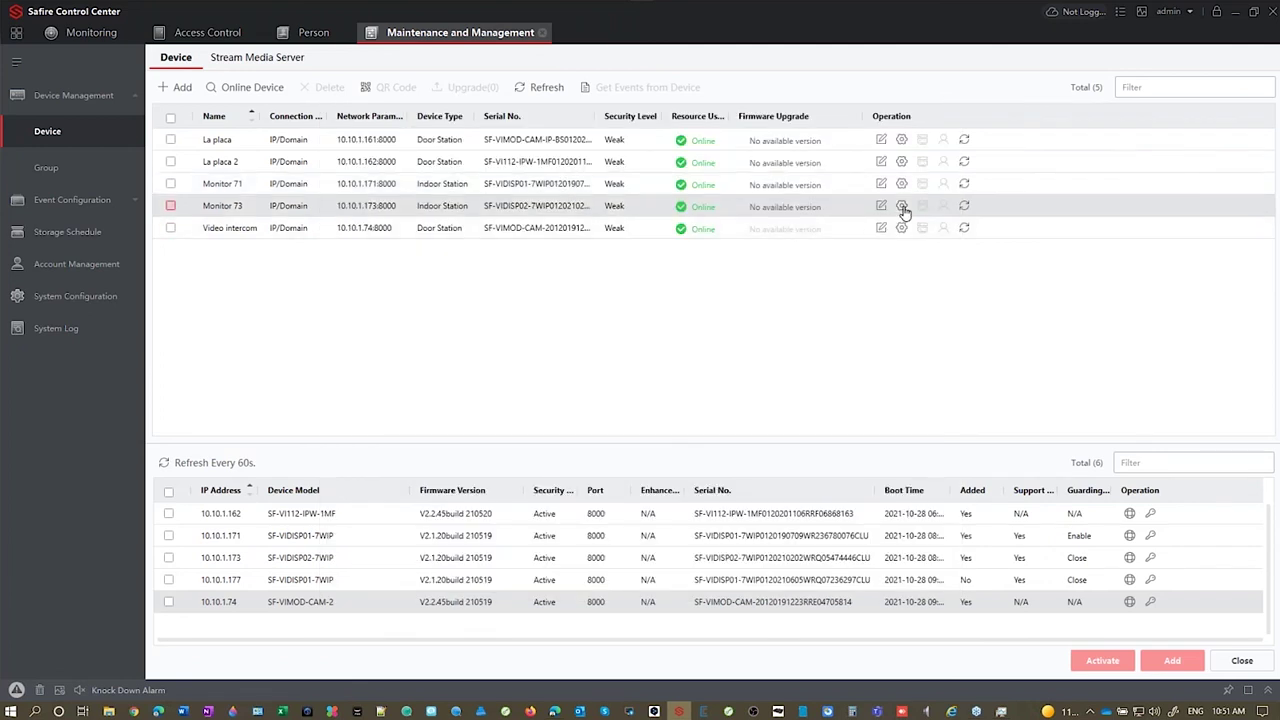
Step: Enable Guarding Vision on Monitor 73 with a new verification code, save, and refresh its status
{"action": "left_click", "coordinate": [902, 206]}
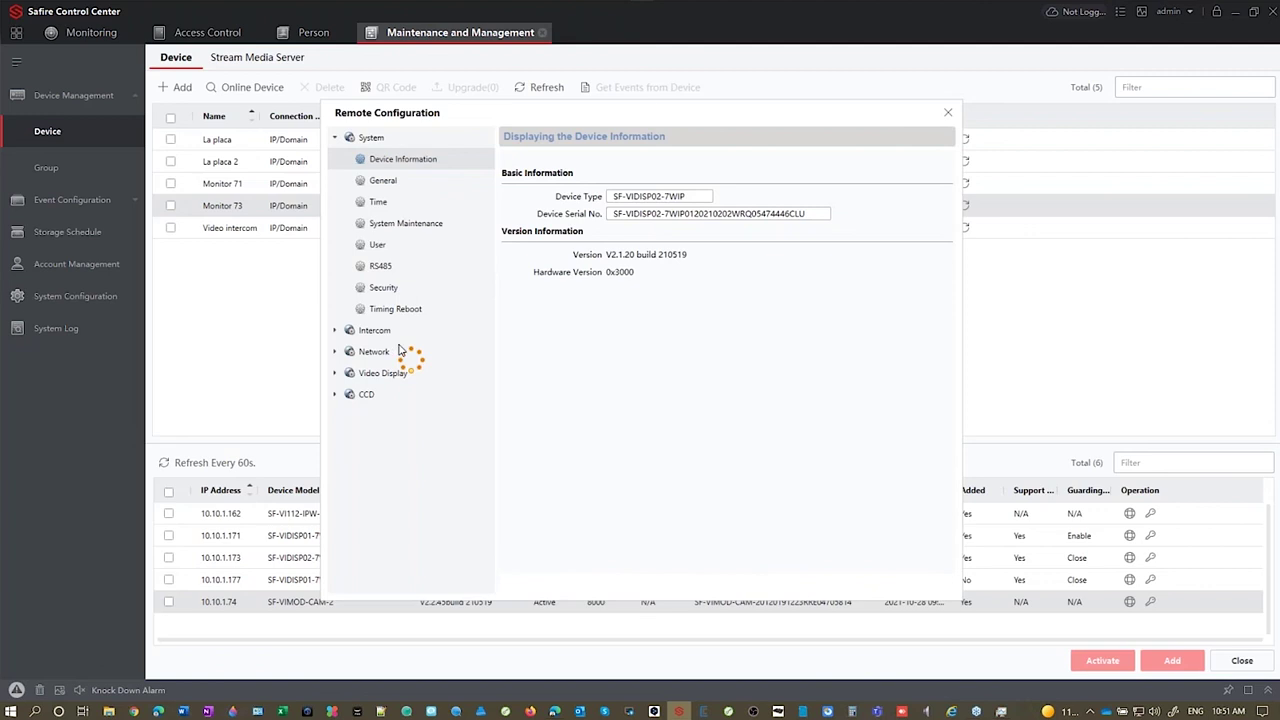
{"action": "left_click", "coordinate": [336, 330]}
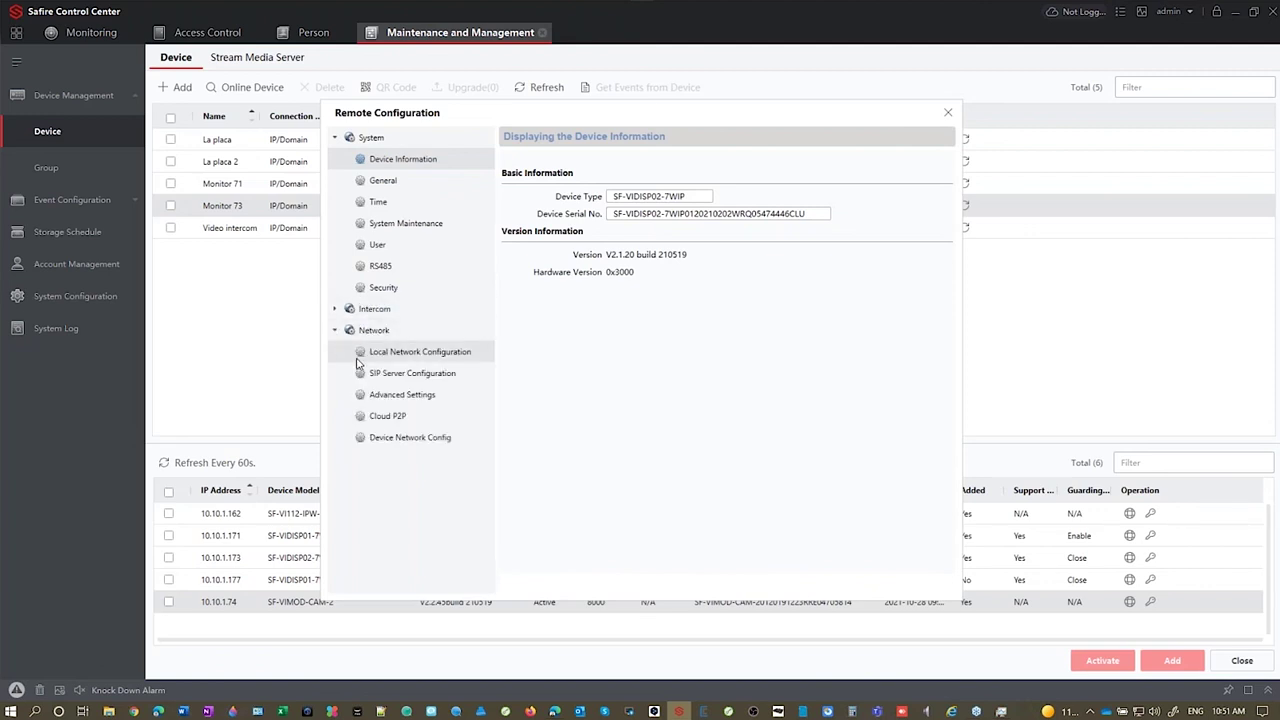
{"action": "left_click", "coordinate": [388, 418]}
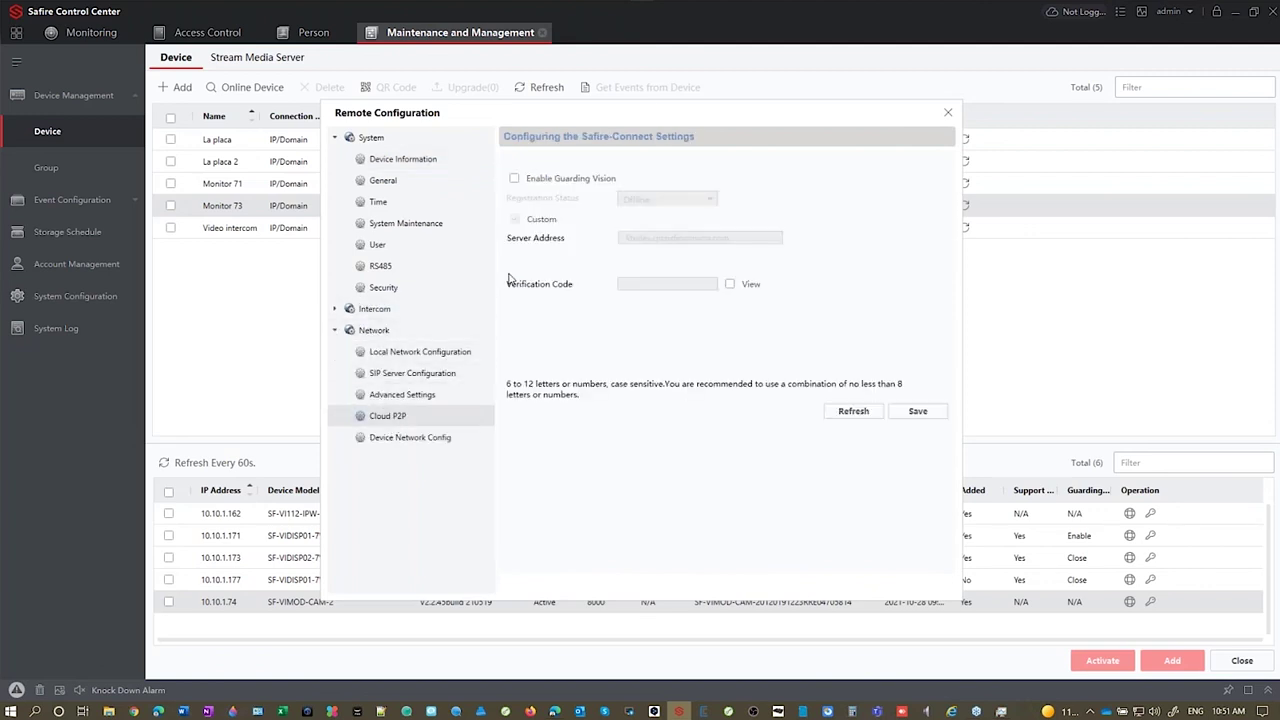
{"action": "left_click", "coordinate": [514, 179]}
{"action": "left_click", "coordinate": [644, 332]}
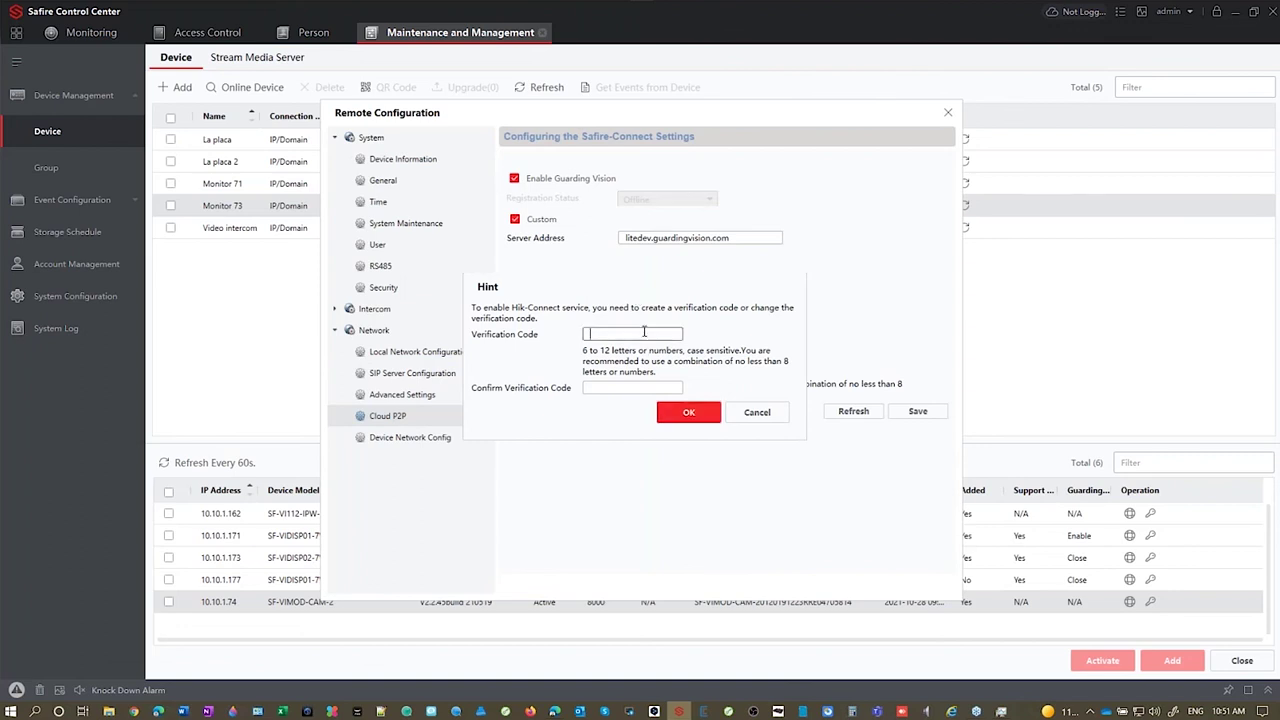
{"action": "type", "text": "********"}
{"action": "key", "text": "Return"}
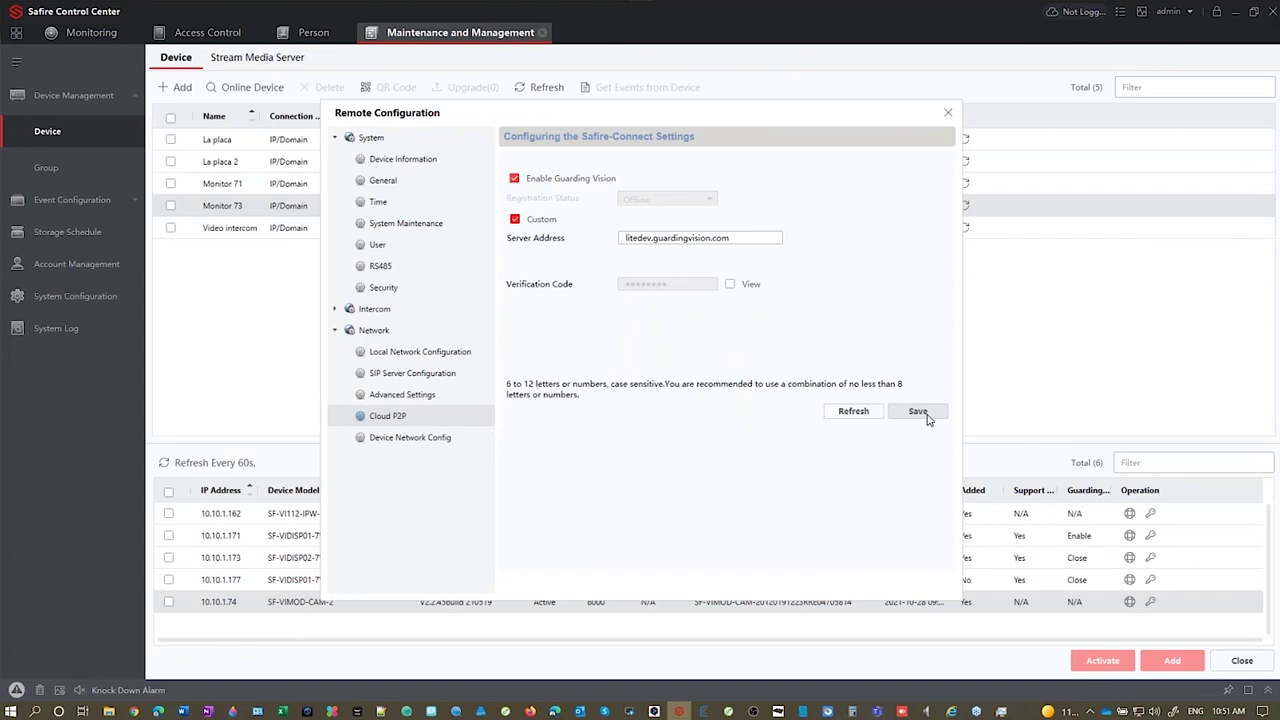
{"action": "left_click", "coordinate": [922, 413]}
{"action": "left_click", "coordinate": [865, 415]}
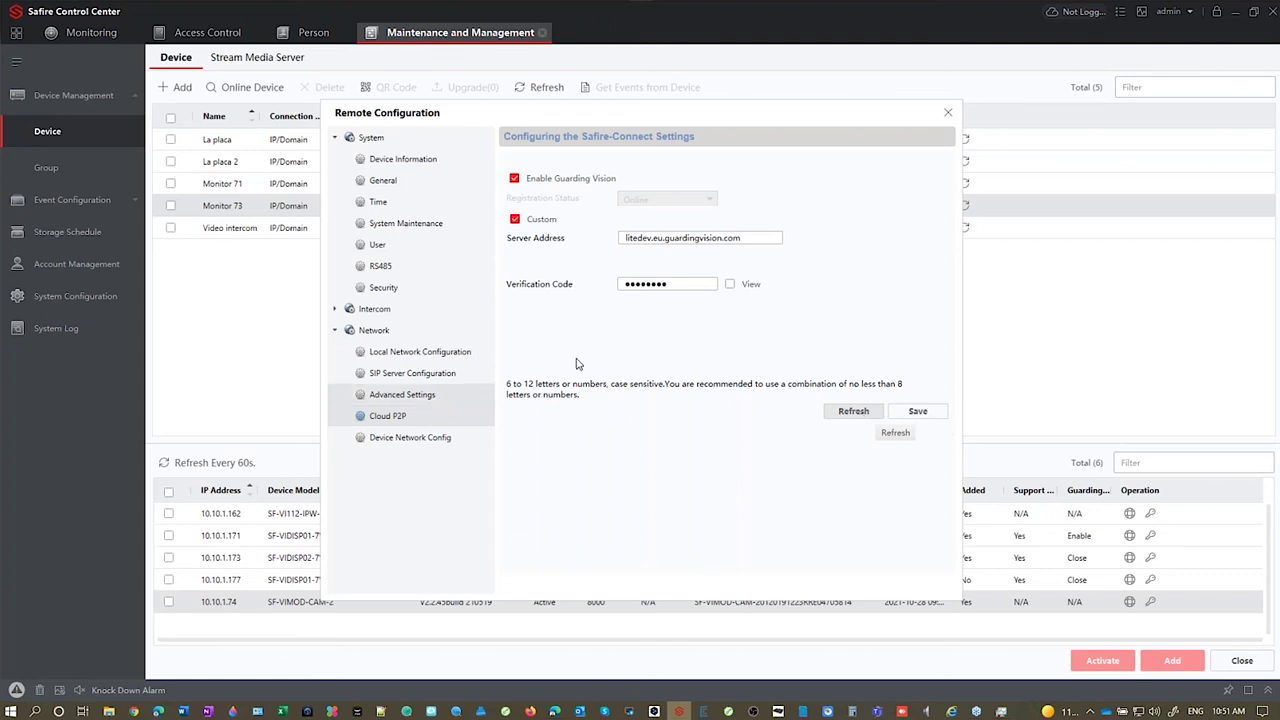
Step: Select Monitor 73's serial number in Device Information, then close the configuration for the browser
{"action": "left_click", "coordinate": [405, 181]}
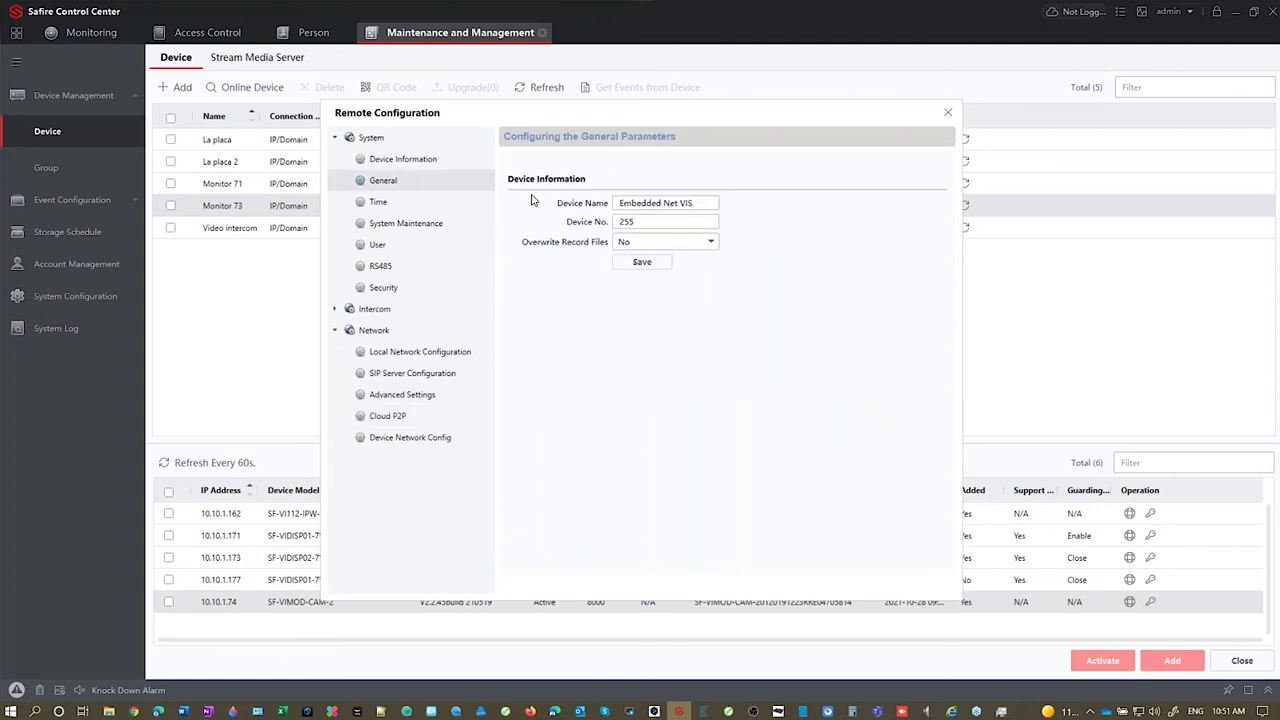
{"action": "left_click", "coordinate": [416, 162]}
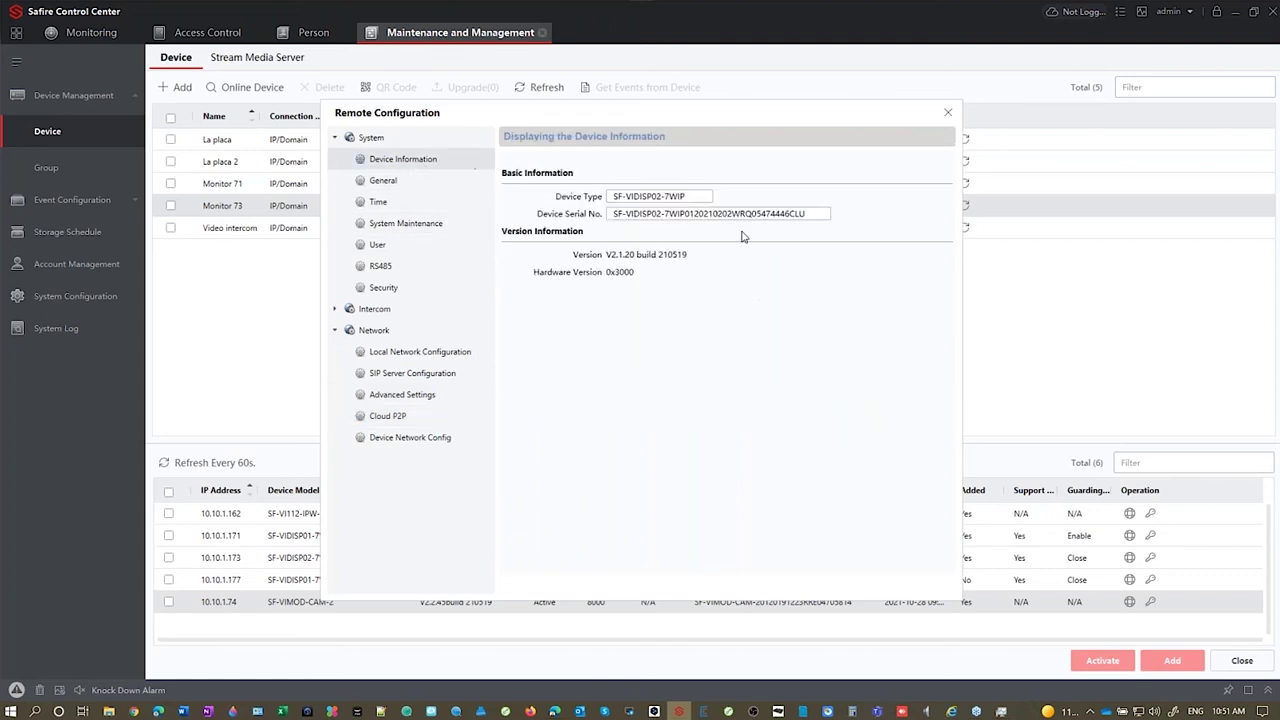
{"action": "left_click_drag", "start_coordinate": [789, 216], "coordinate": [749, 221]}
{"action": "key", "text": "ctrl+c"}
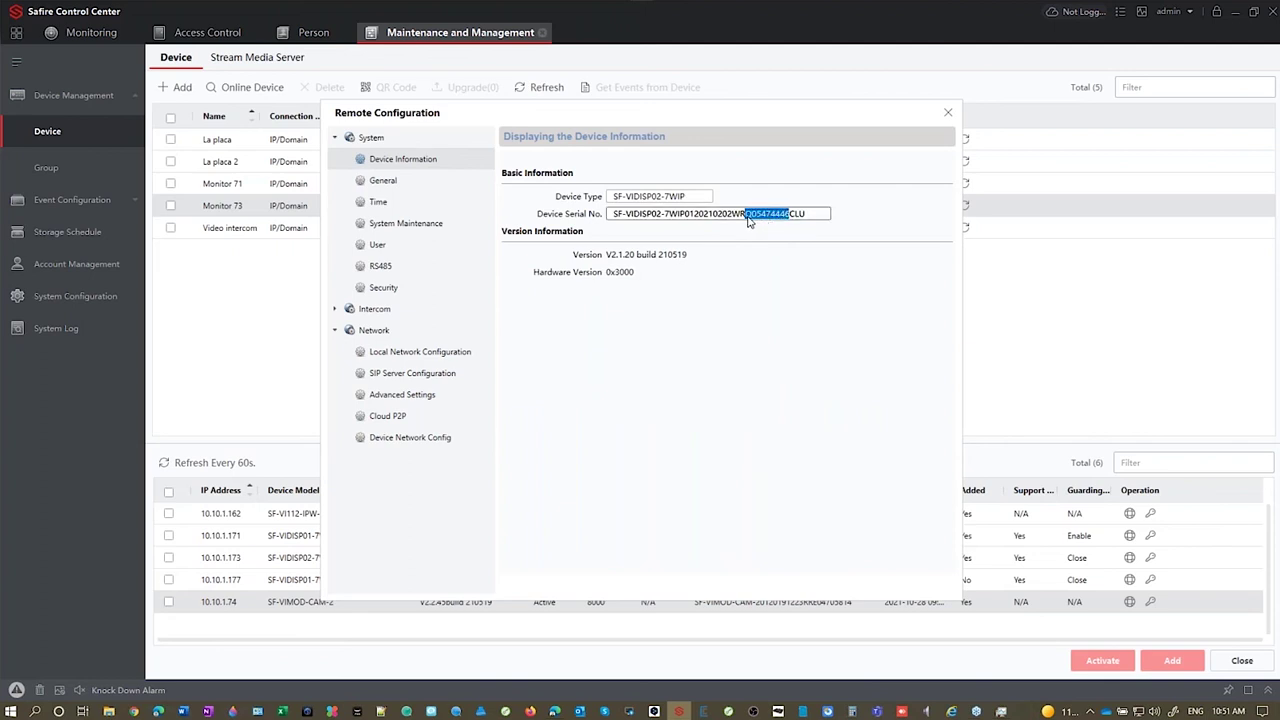
{"action": "left_click", "coordinate": [948, 113]}
{"action": "key", "text": "alt+Tab"}
Step: Search Guarding Vision's Add Device form for Monitor 73's pasted serial number
{"action": "left_click", "coordinate": [988, 172]}
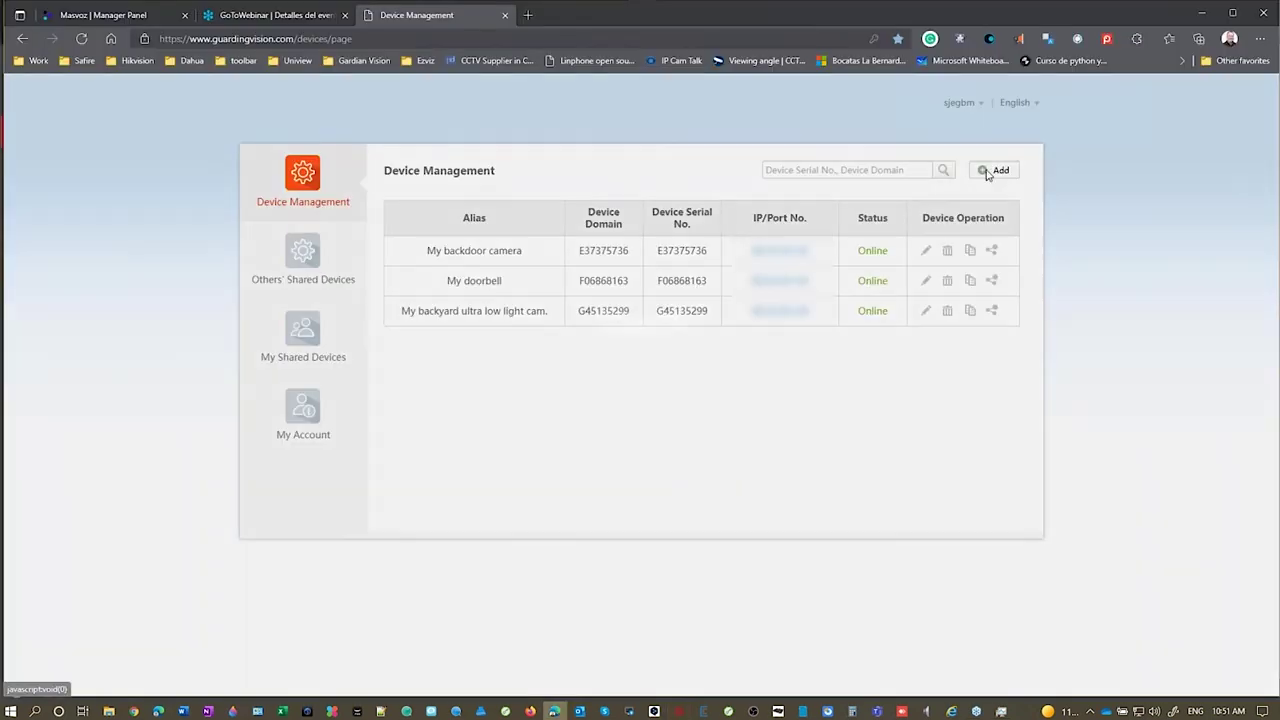
{"action": "left_click", "coordinate": [645, 317]}
{"action": "key", "text": "ctrl+v"}
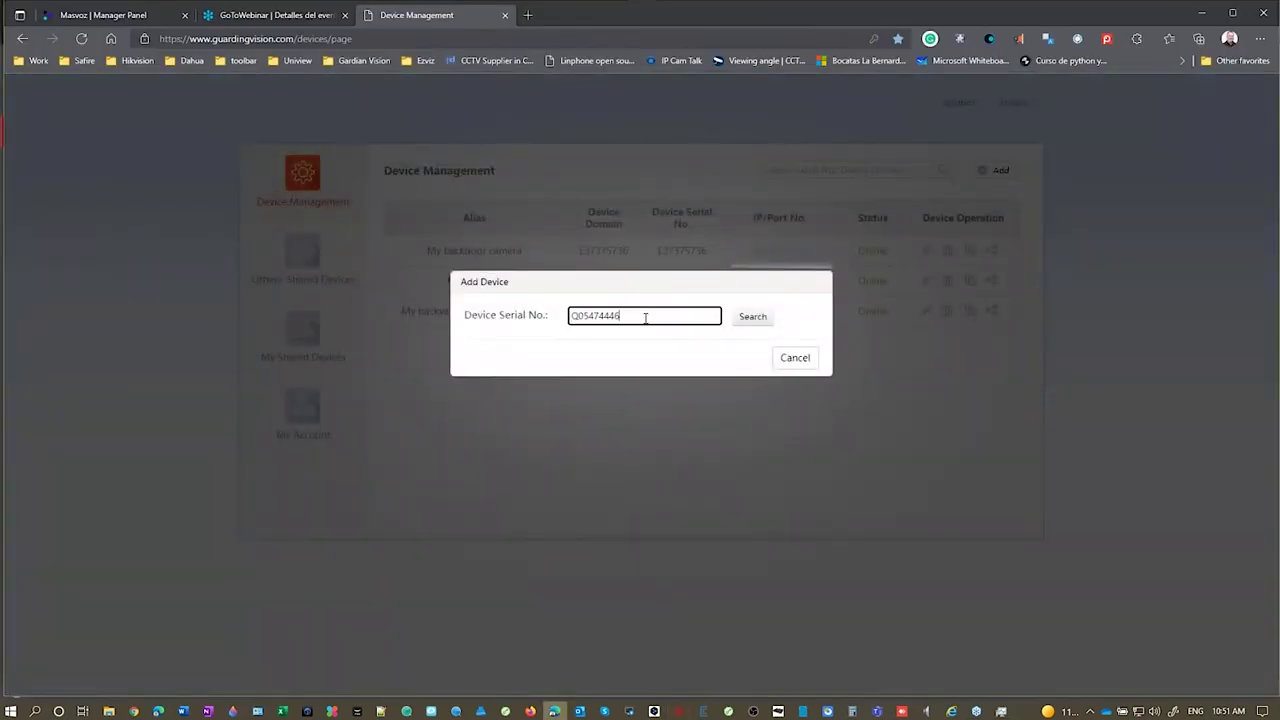
{"action": "left_click", "coordinate": [752, 316]}
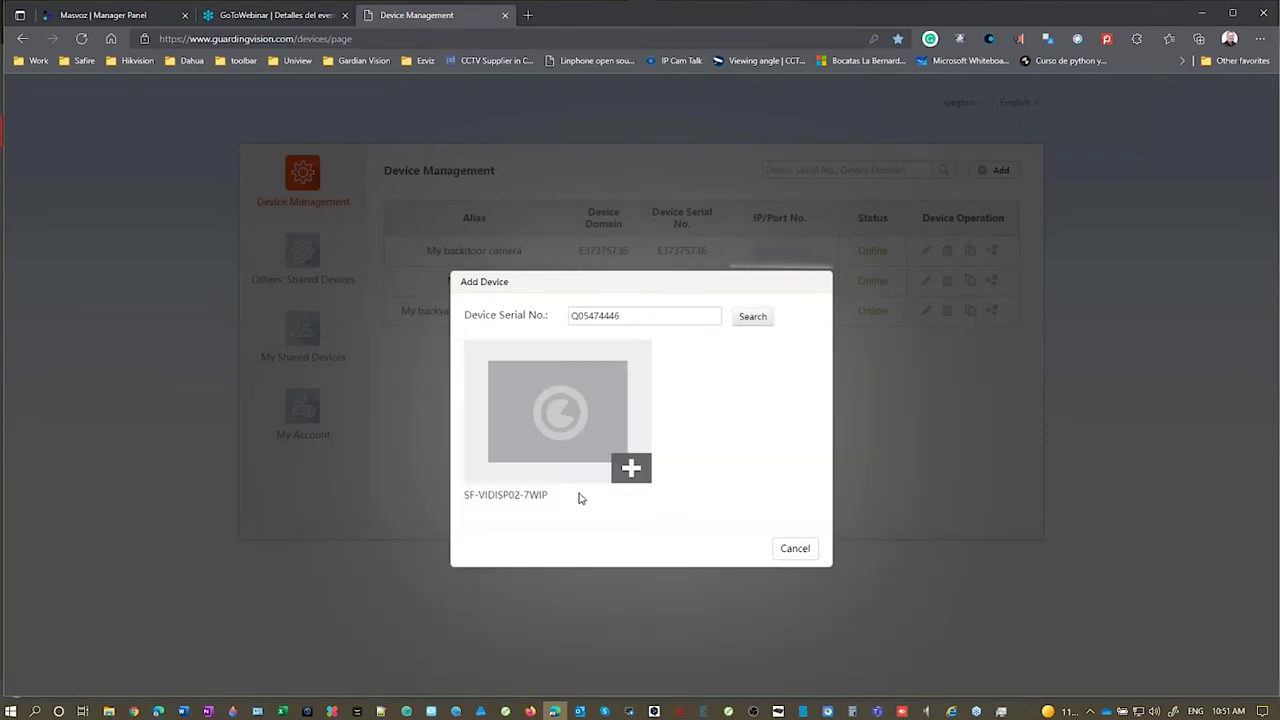
Step: Add the found monitor with its verification code and a new alias, then return to Safire
{"action": "left_click", "coordinate": [630, 470]}
{"action": "type", "text": "••••••••"}
{"action": "left_click", "coordinate": [800, 393]}
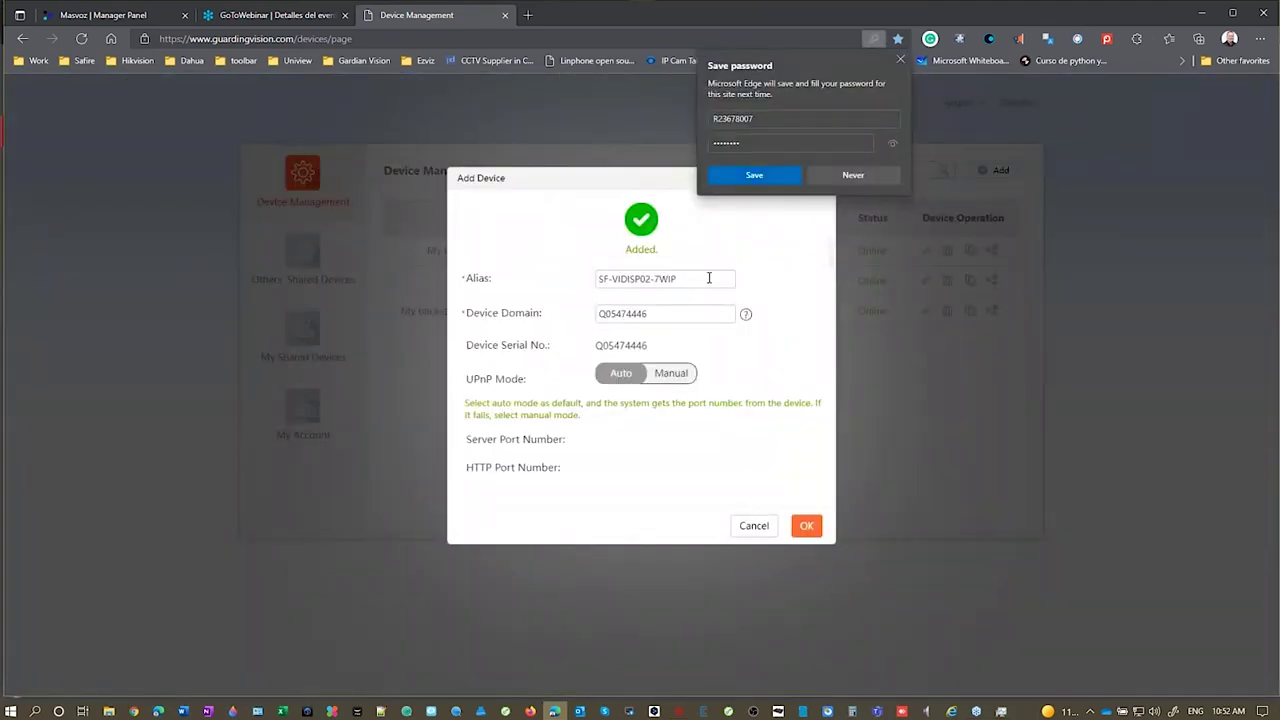
{"action": "triple_click", "coordinate": [709, 278]}
{"action": "type", "text": "Ferdy"}
{"action": "left_click", "coordinate": [806, 525]}
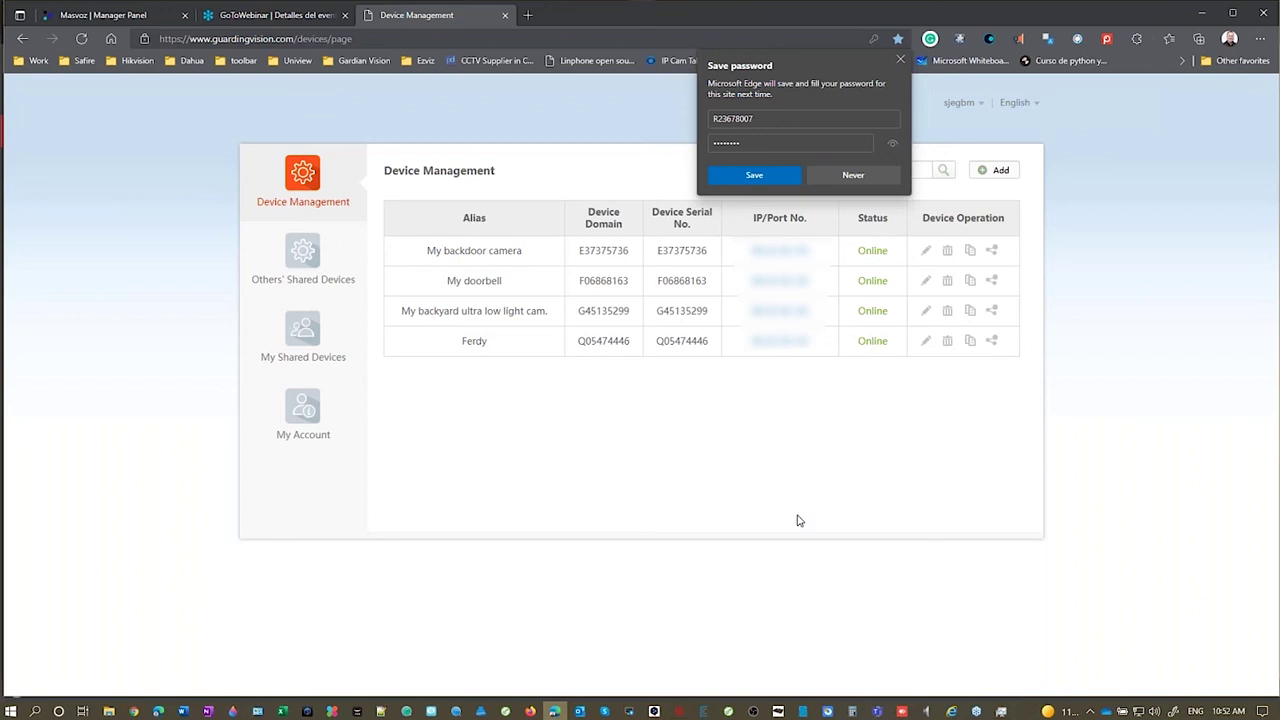
{"action": "left_click", "coordinate": [678, 710]}
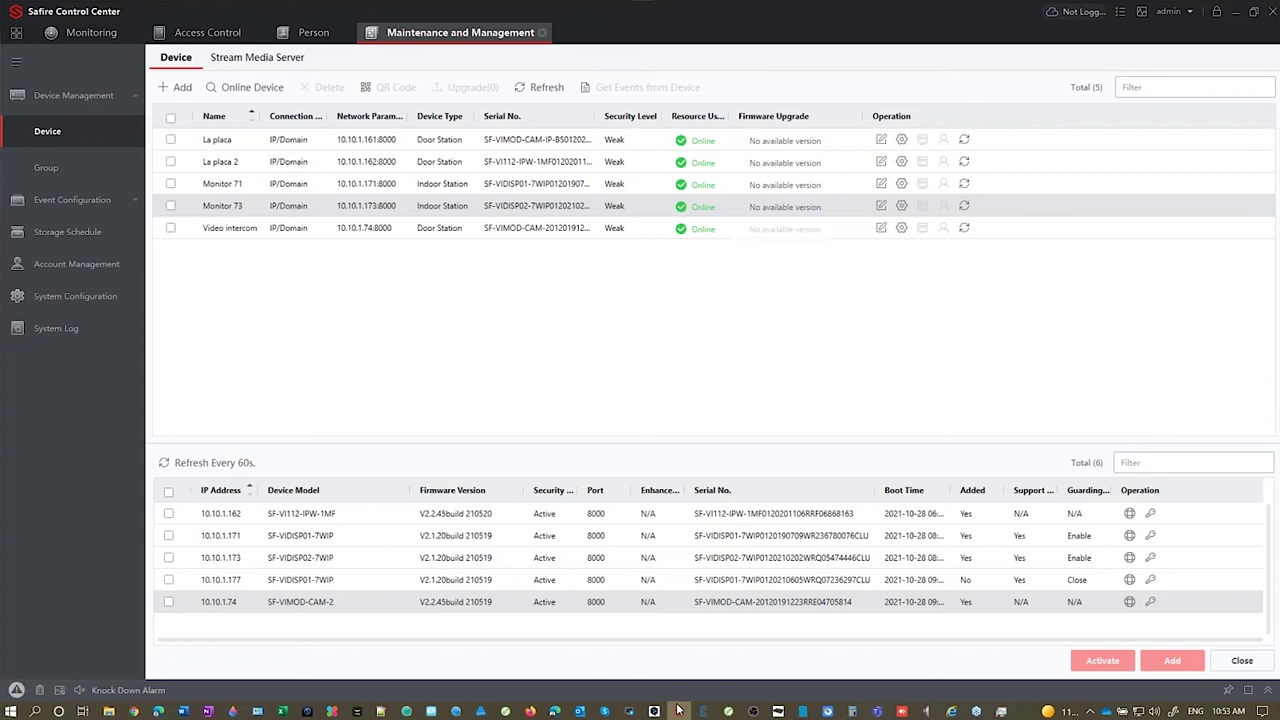
Step: Browse the Visiotech Knowledge Base to its Video Intercoms category page
{"action": "left_click", "coordinate": [555, 711]}
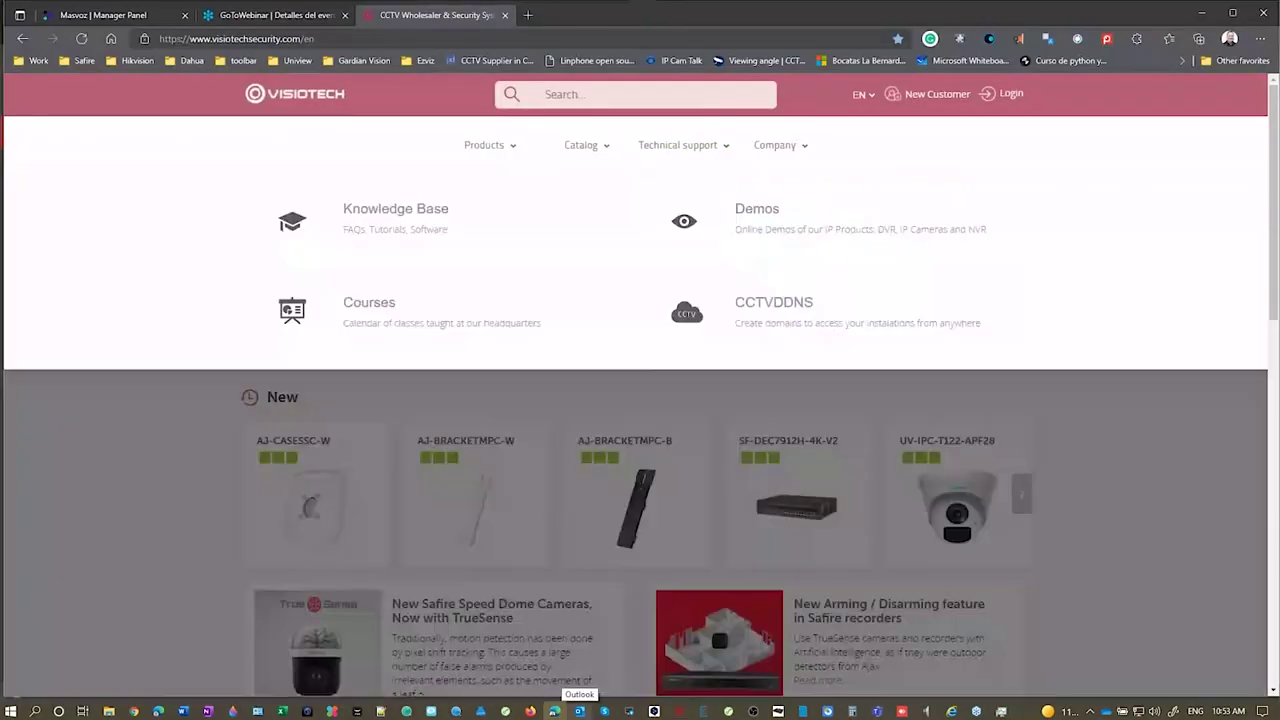
{"action": "left_click", "coordinate": [388, 220]}
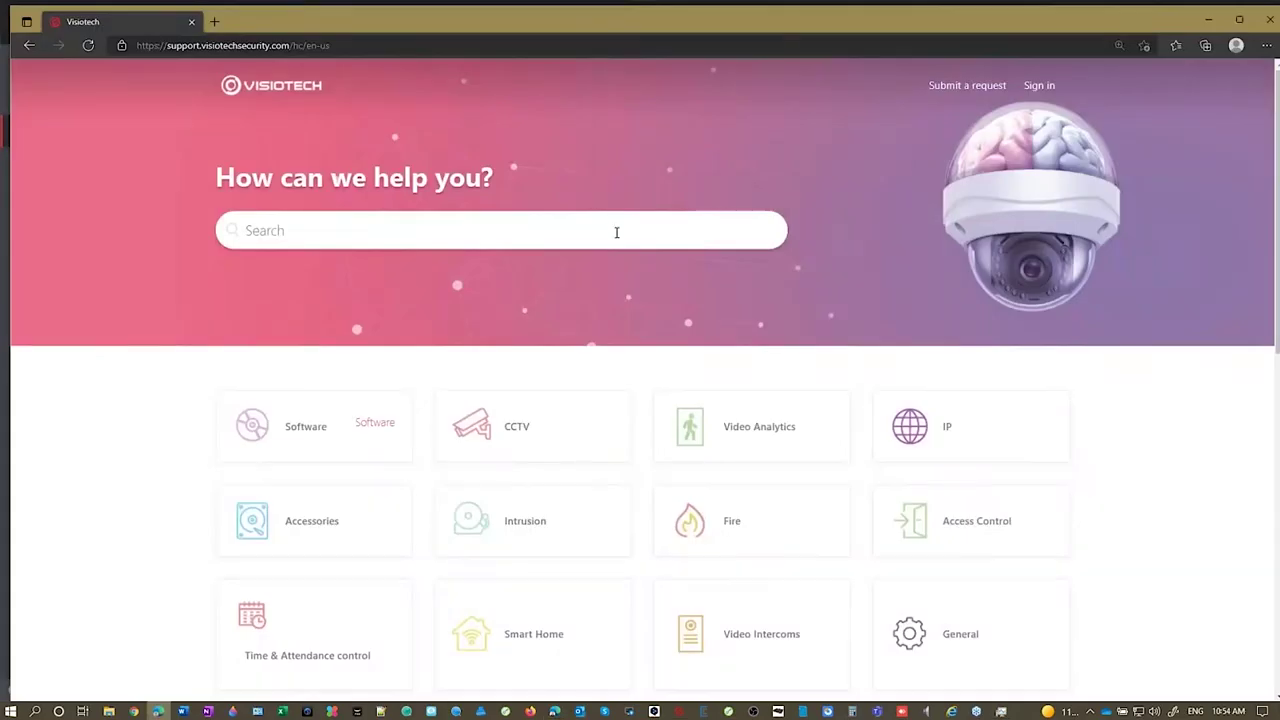
{"action": "scroll", "coordinate": [602, 288], "scroll_direction": "down", "scroll_amount": 1}
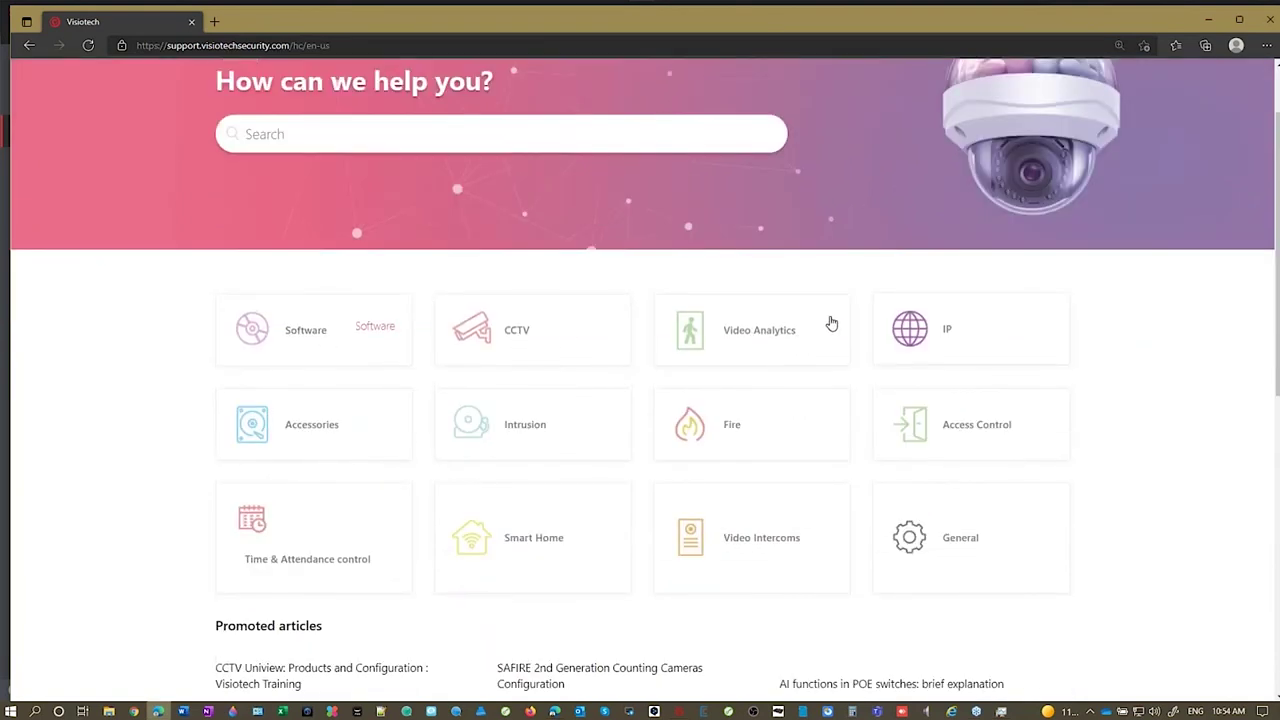
{"action": "left_click", "coordinate": [756, 545]}
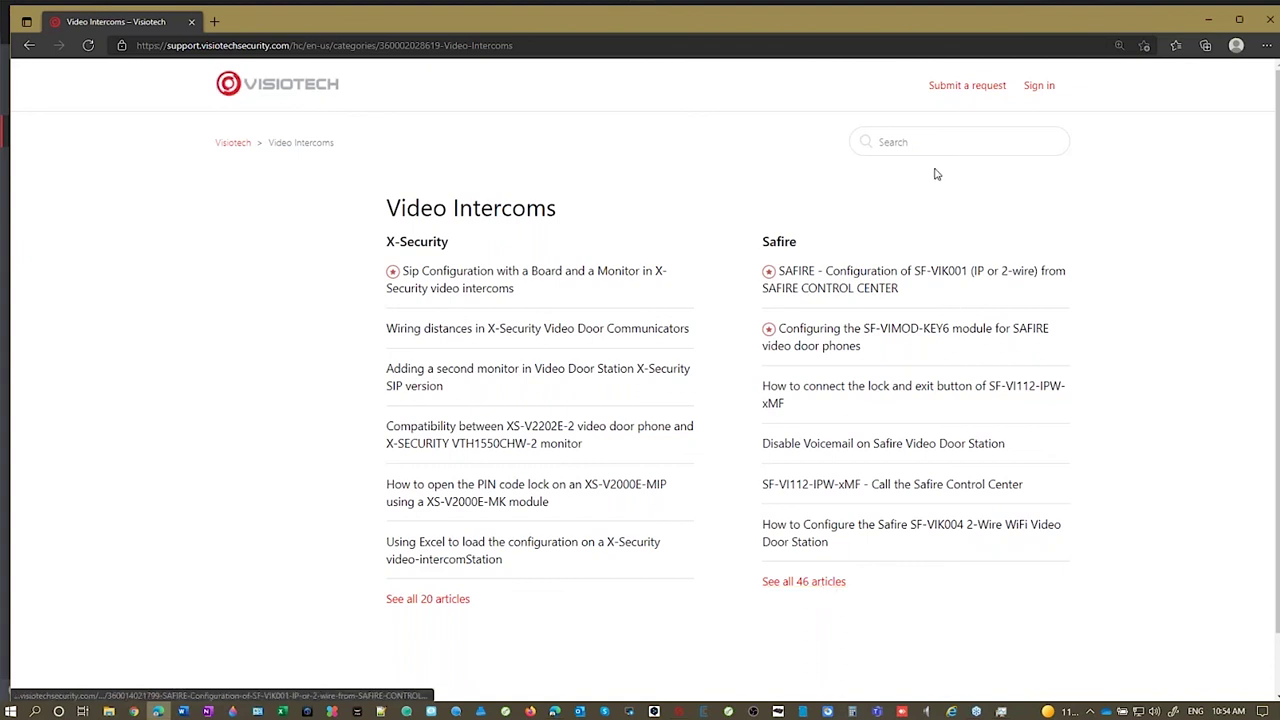
{"action": "left_click", "coordinate": [935, 138]}
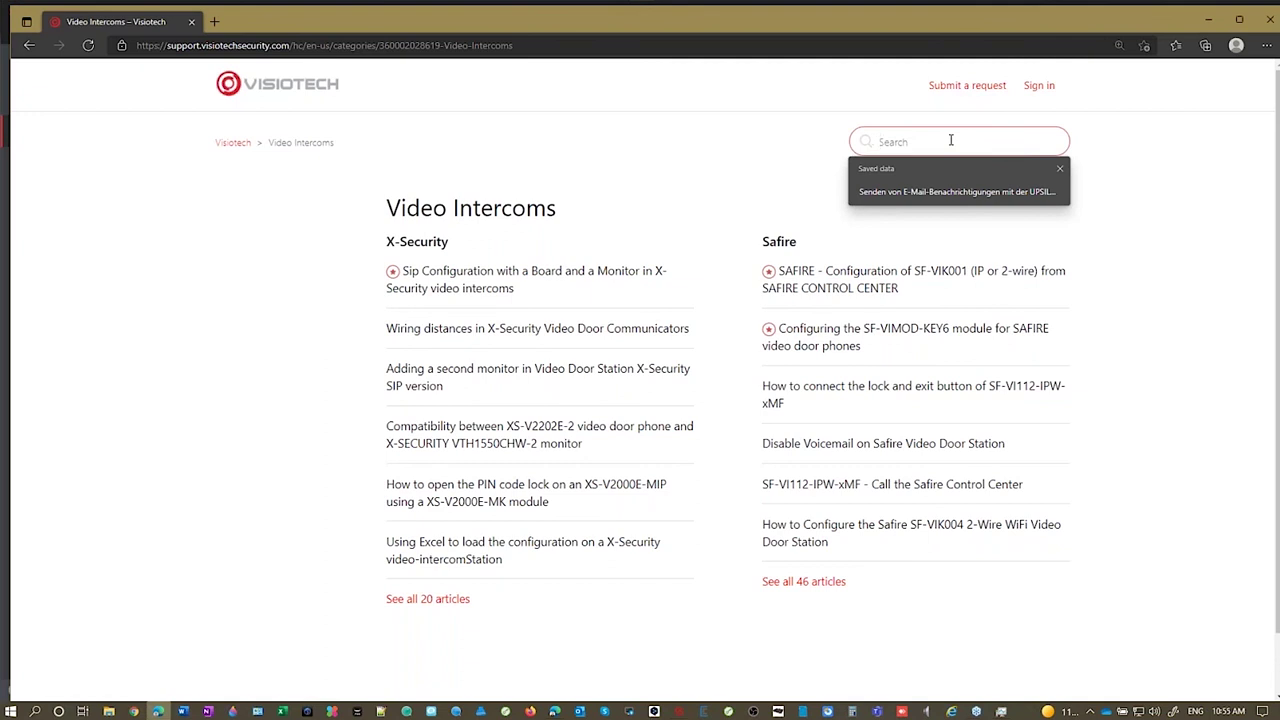
Step: Search for VI112 and open the 'RTSP - Adding a SAFIRE 2ndGEN Video Door Station' article
{"action": "type", "text": "v"}
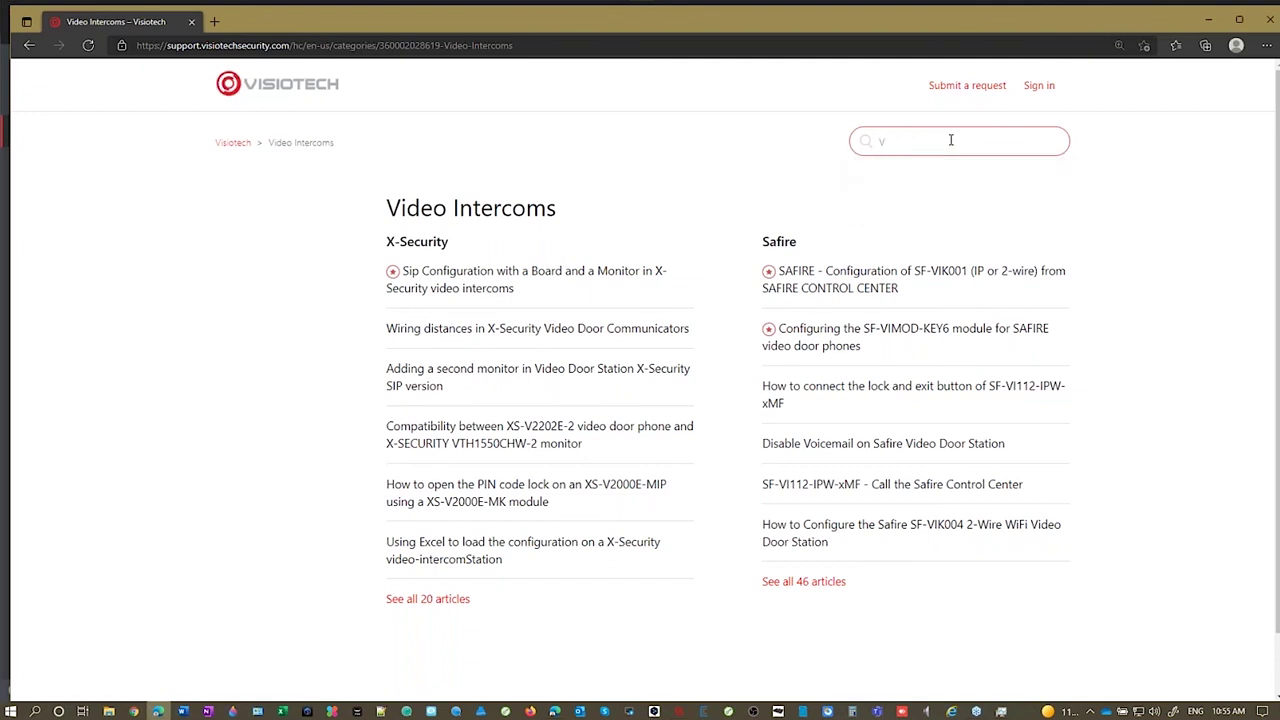
{"action": "type", "text": "I112"}
{"action": "key", "text": "Return"}
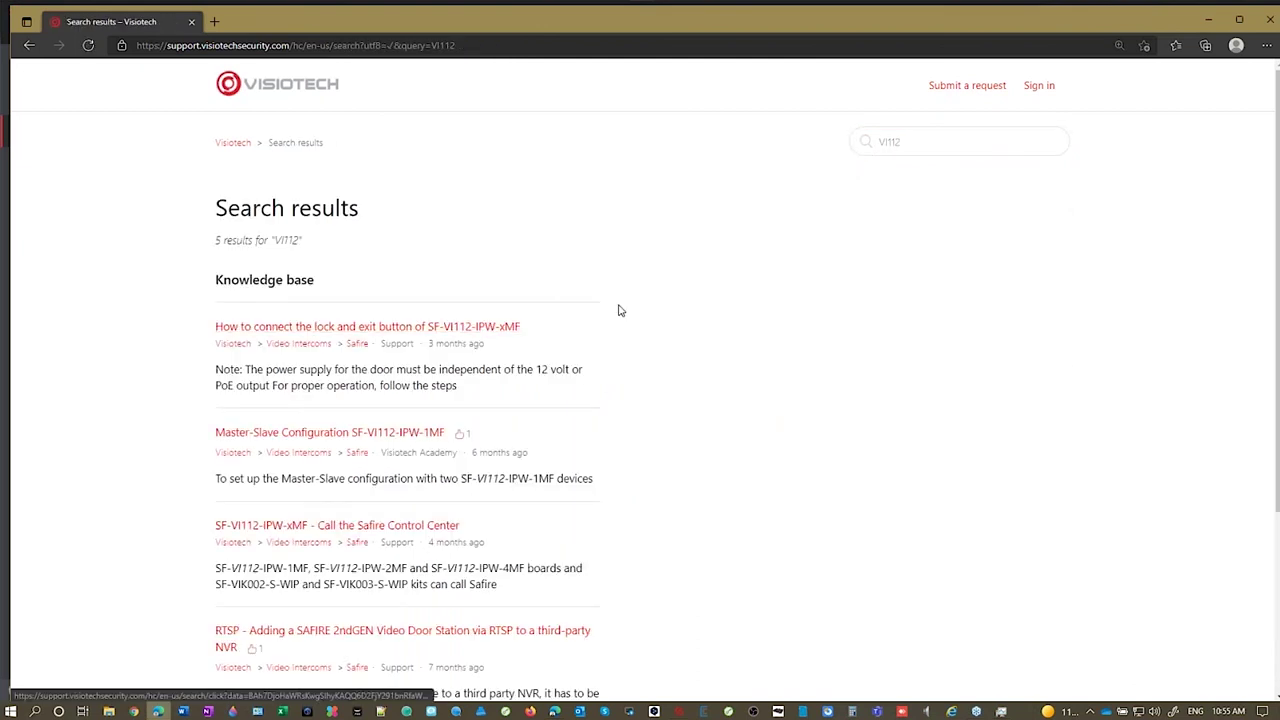
{"action": "scroll", "coordinate": [651, 297], "scroll_direction": "down", "scroll_amount": 1}
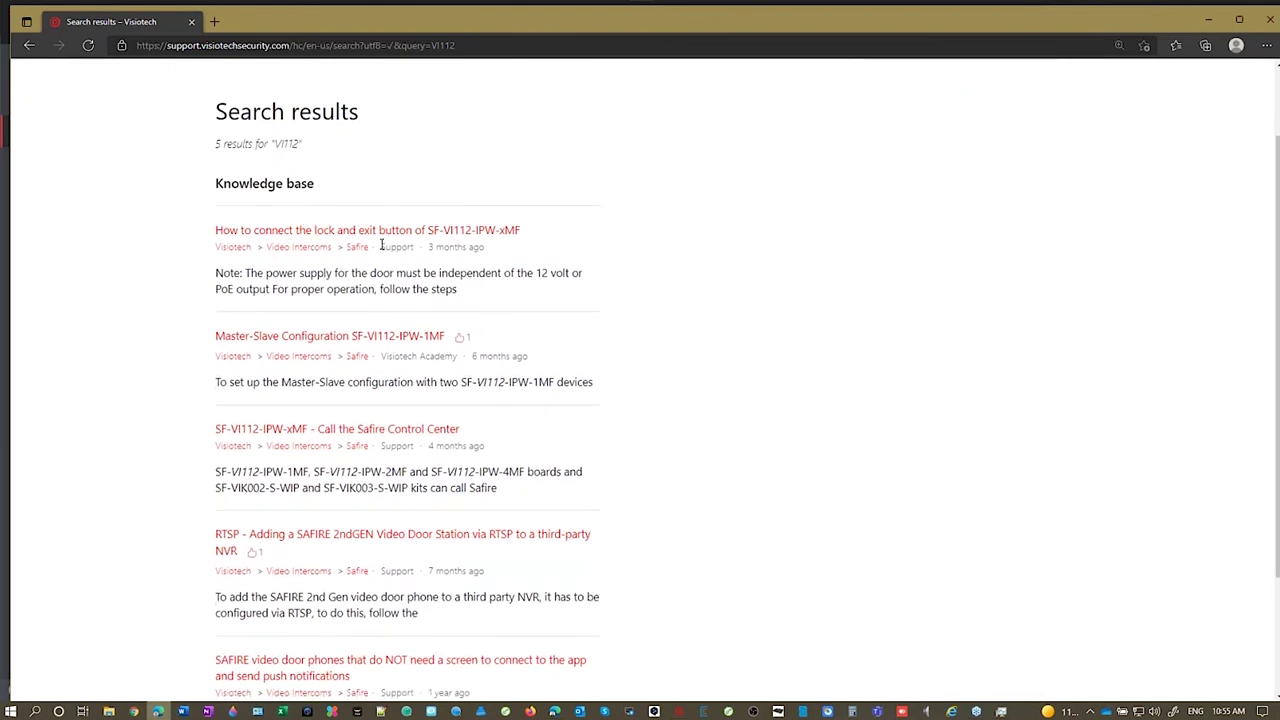
{"action": "scroll", "coordinate": [420, 285], "scroll_direction": "down", "scroll_amount": 2}
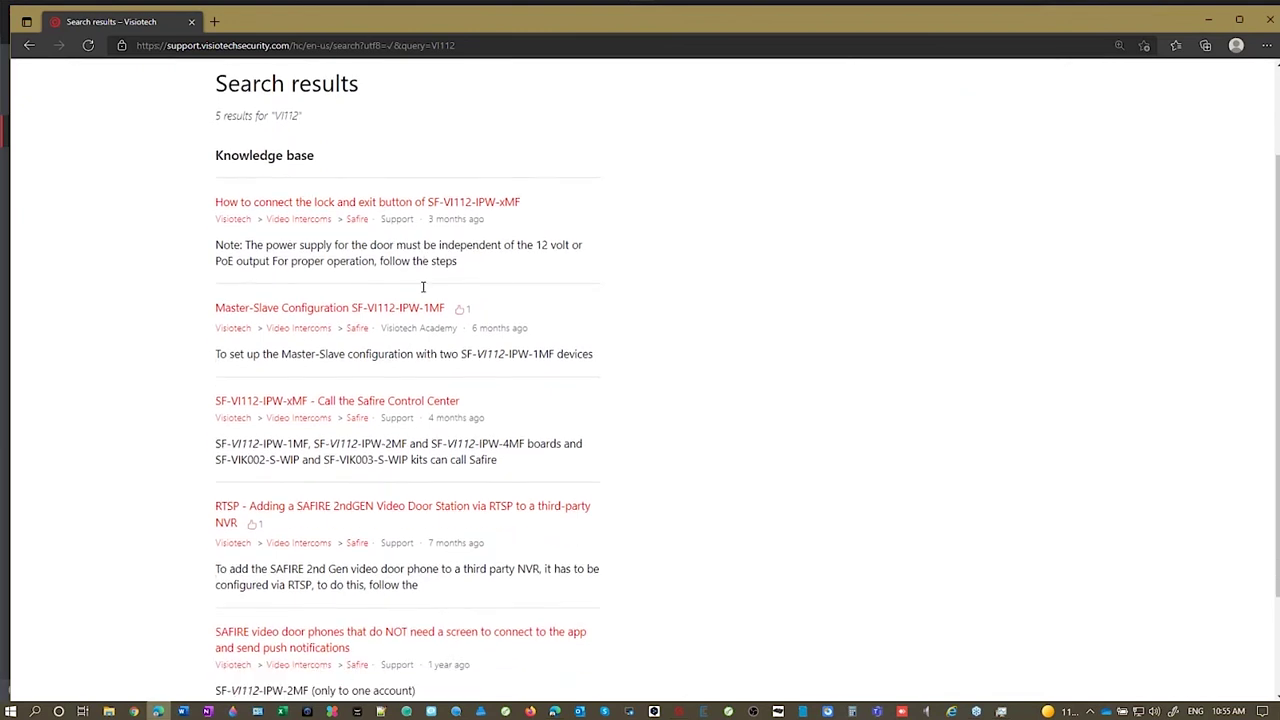
{"action": "scroll", "coordinate": [474, 351], "scroll_direction": "up", "scroll_amount": 3}
{"action": "scroll", "coordinate": [474, 351], "scroll_direction": "down", "scroll_amount": 2}
{"action": "scroll", "coordinate": [571, 349], "scroll_direction": "down", "scroll_amount": 1}
{"action": "left_click", "coordinate": [361, 378]}
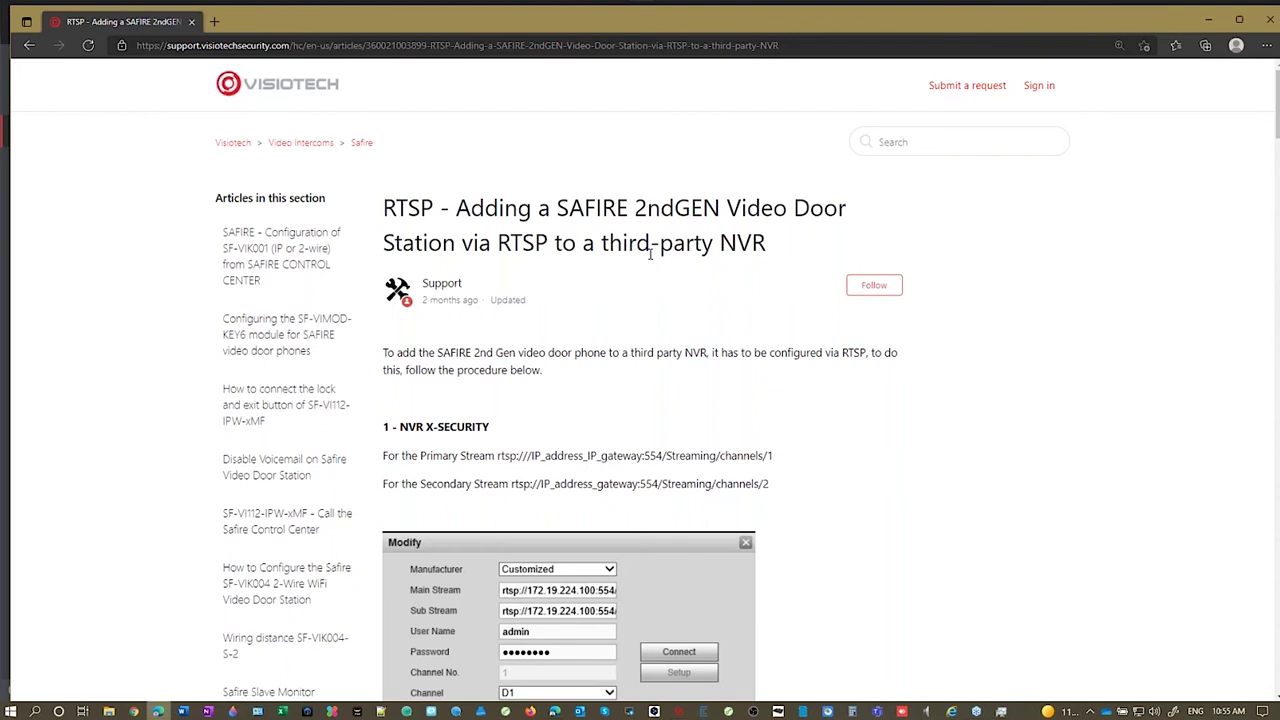
{"action": "scroll", "coordinate": [650, 254], "scroll_direction": "down", "scroll_amount": 2}
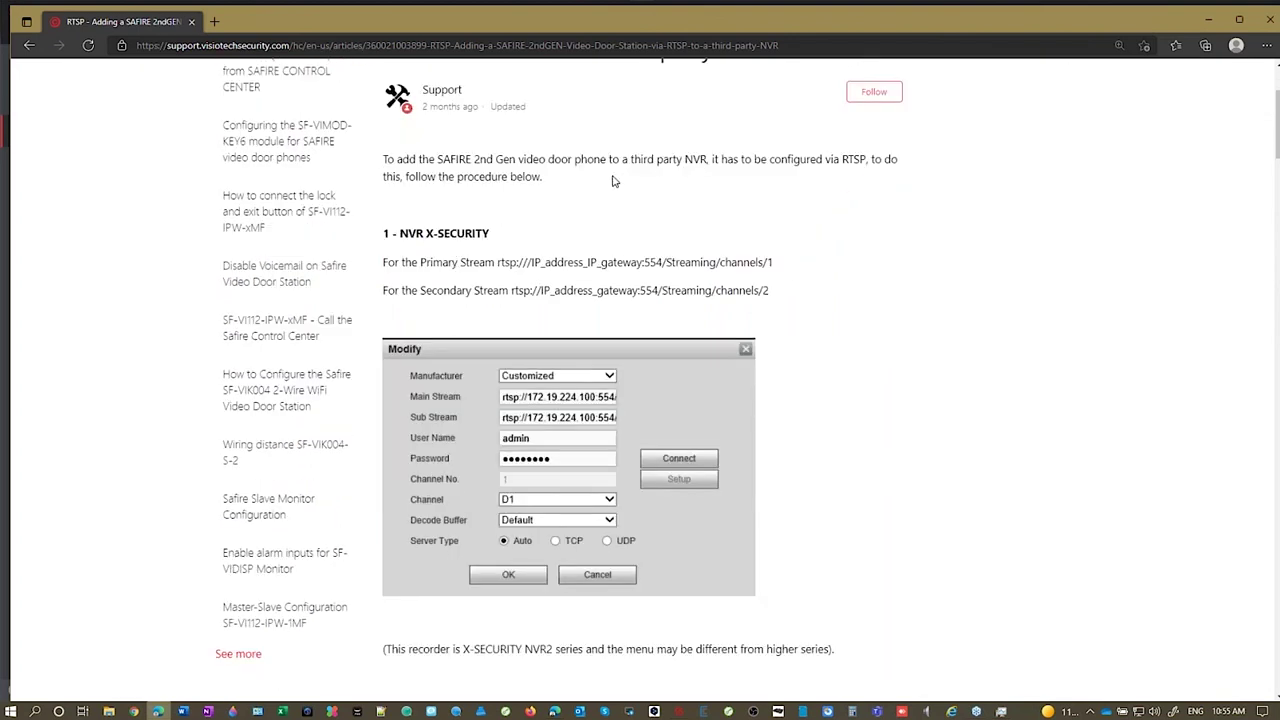
{"action": "scroll", "coordinate": [616, 183], "scroll_direction": "down", "scroll_amount": 2}
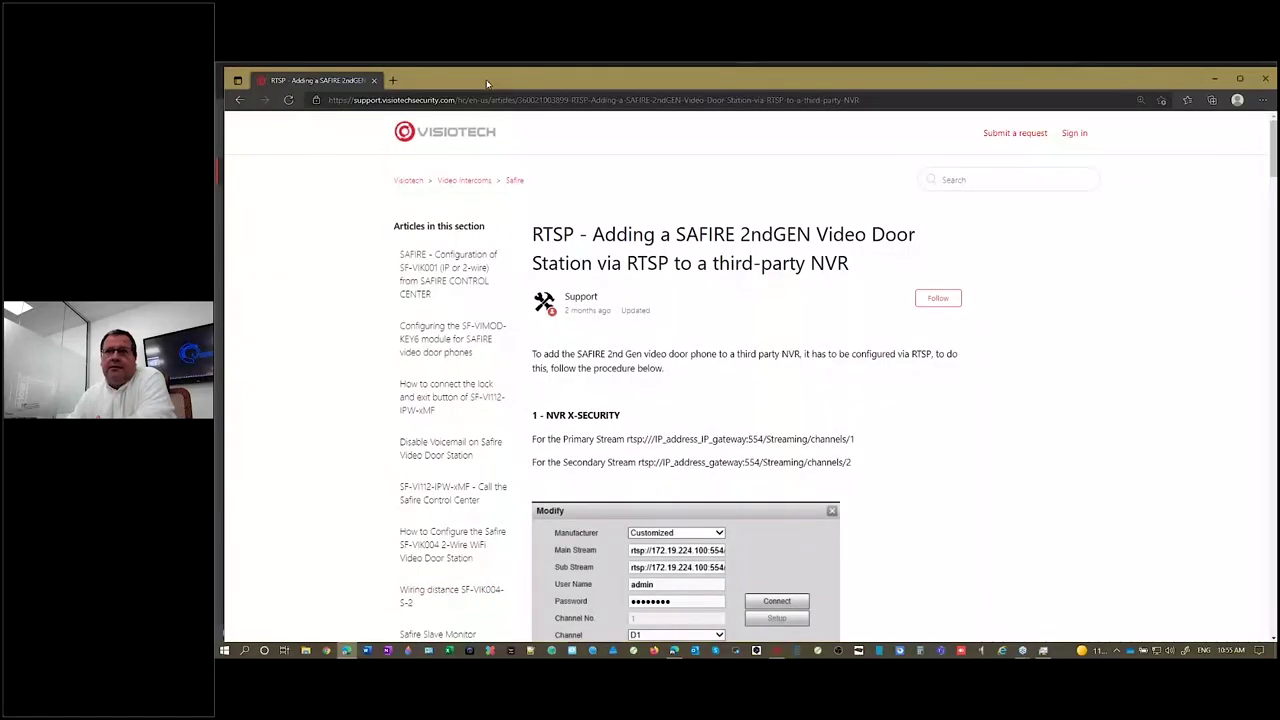